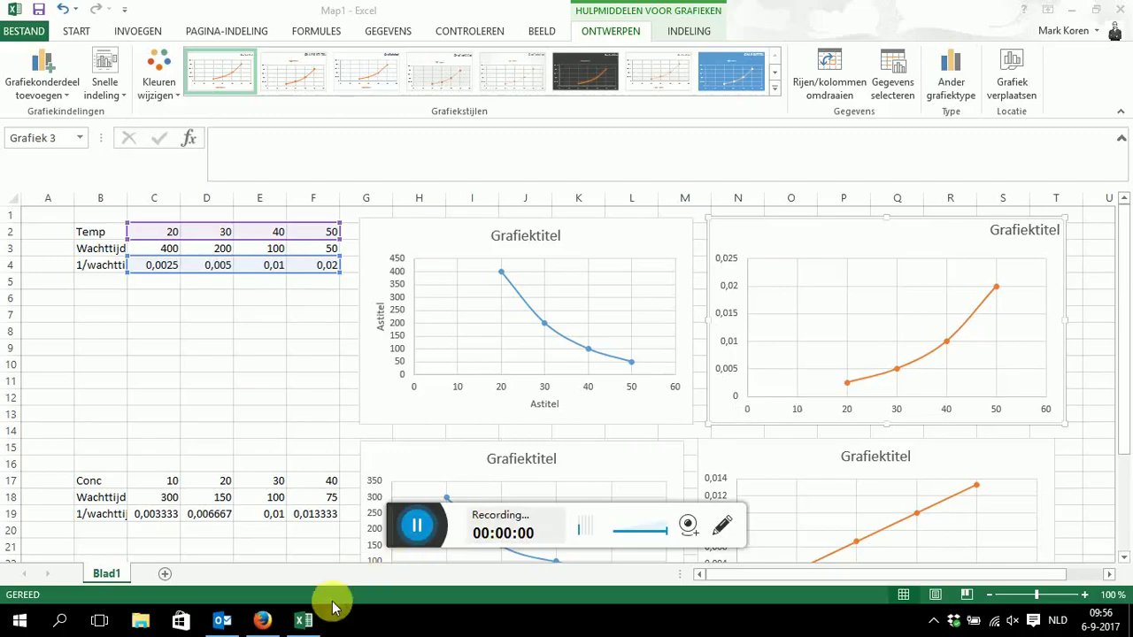
Step: Delete all four charts, the two blue and the two orange ones, from the sheet
click(690, 526)
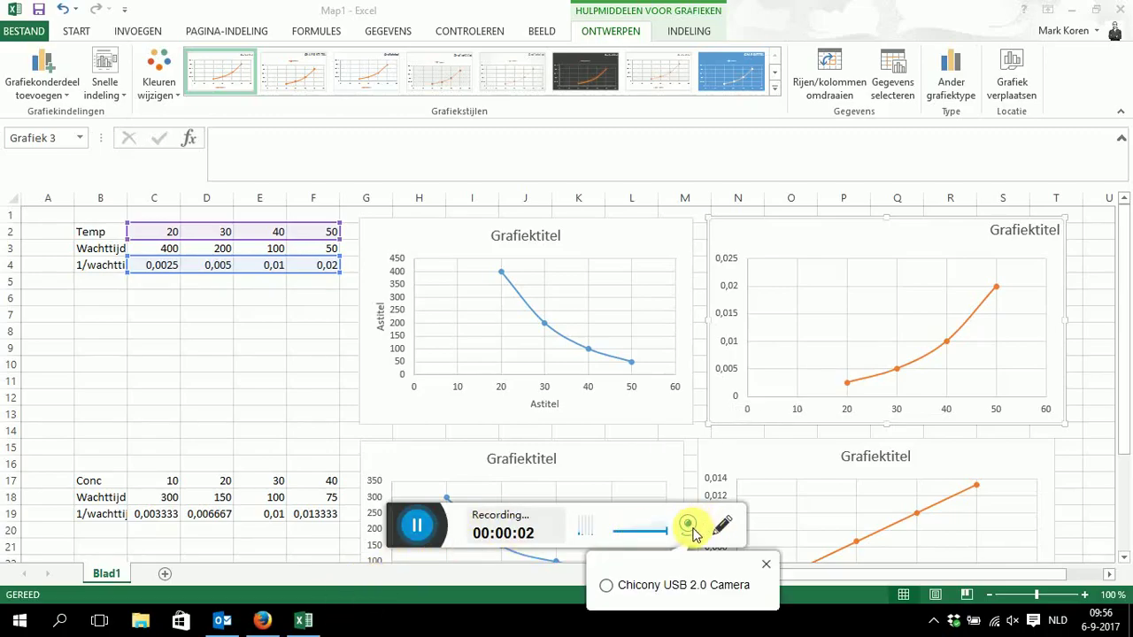
click(642, 586)
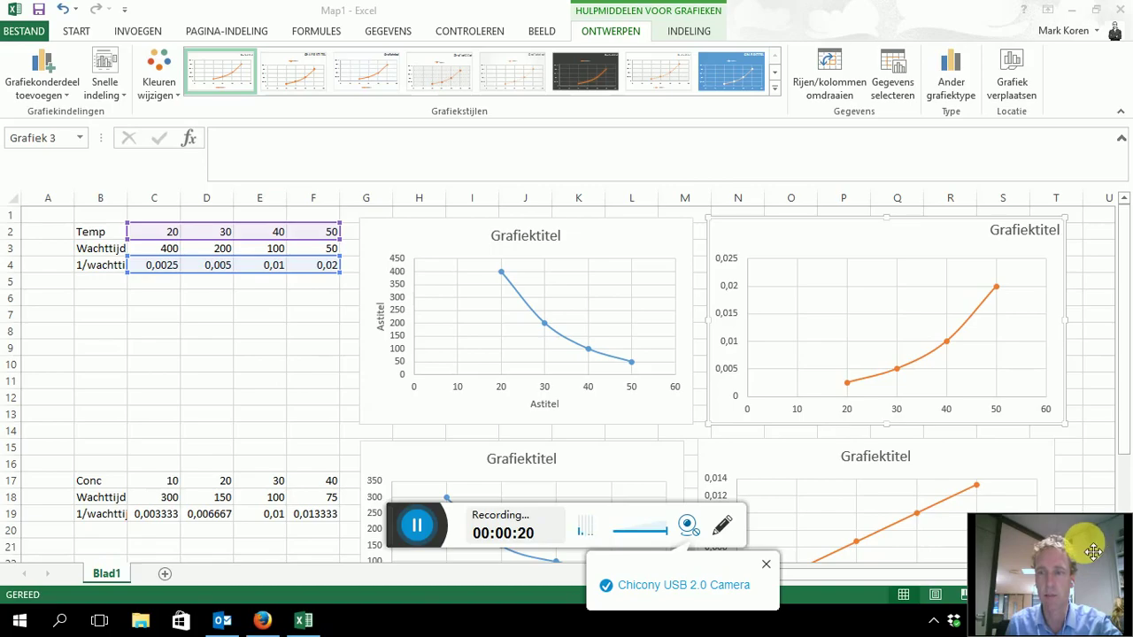
drag(1087, 543, 1089, 34)
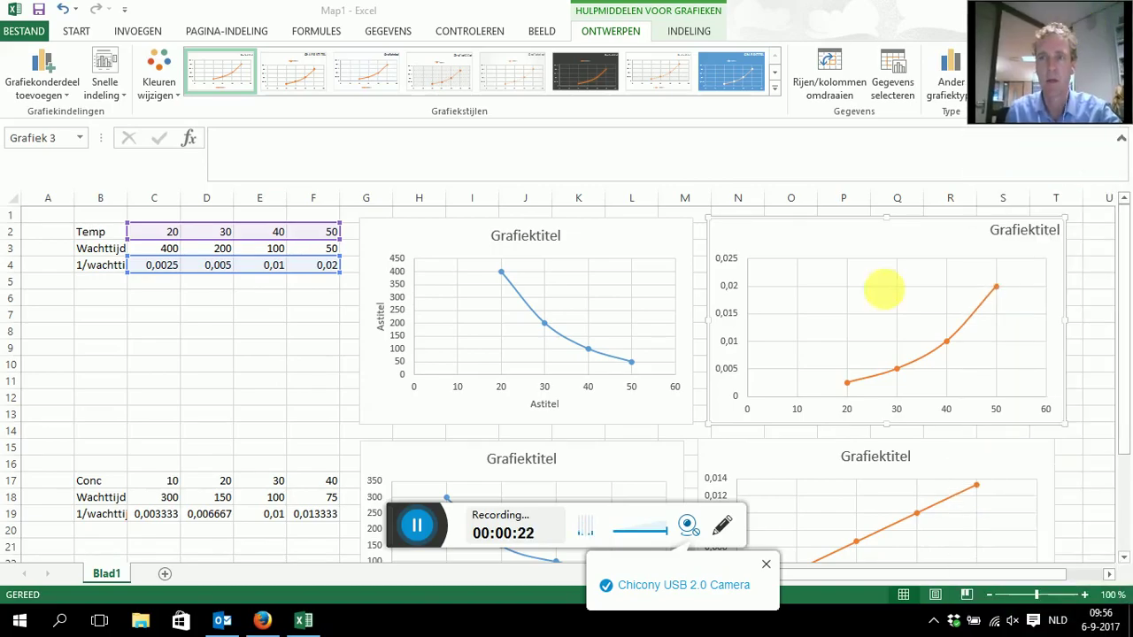
click(768, 564)
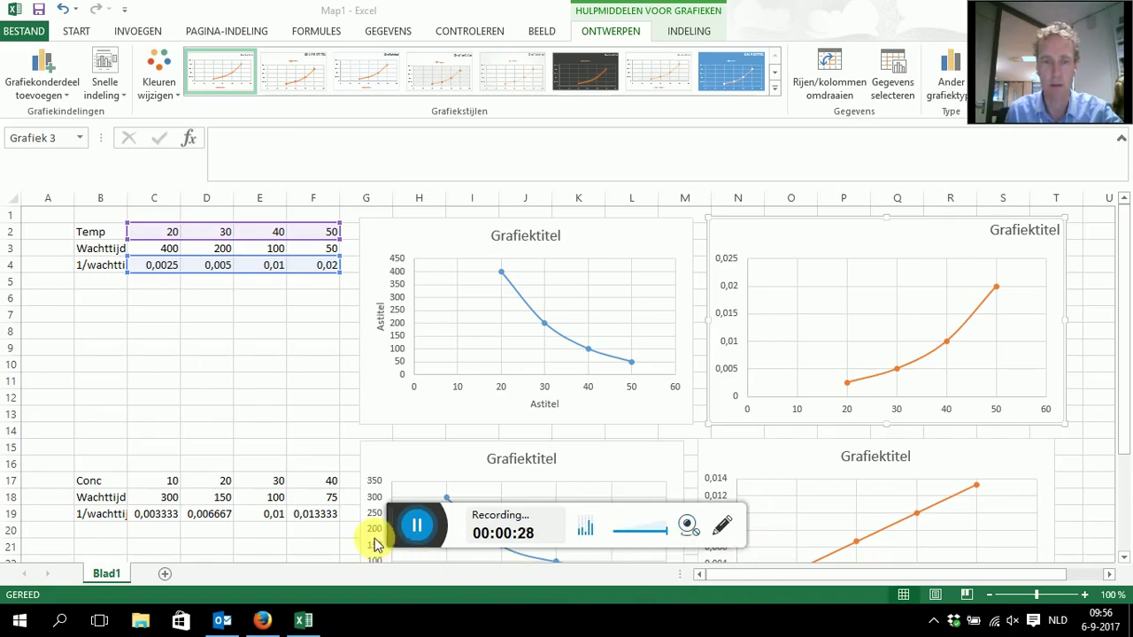
drag(395, 538, 425, 612)
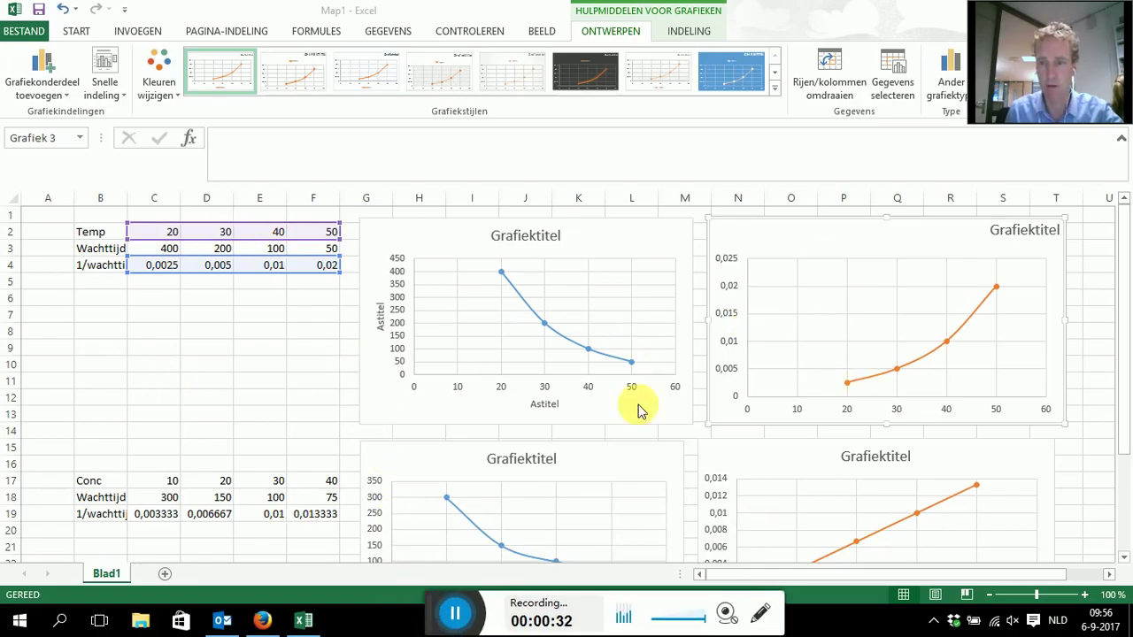
click(670, 237)
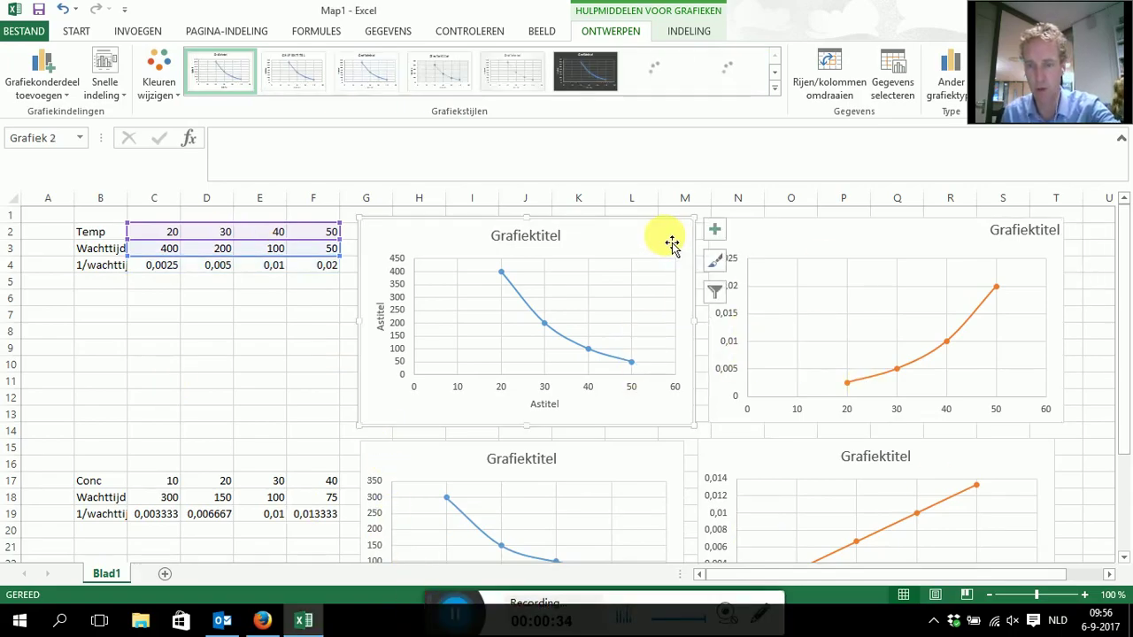
key(Delete)
click(758, 235)
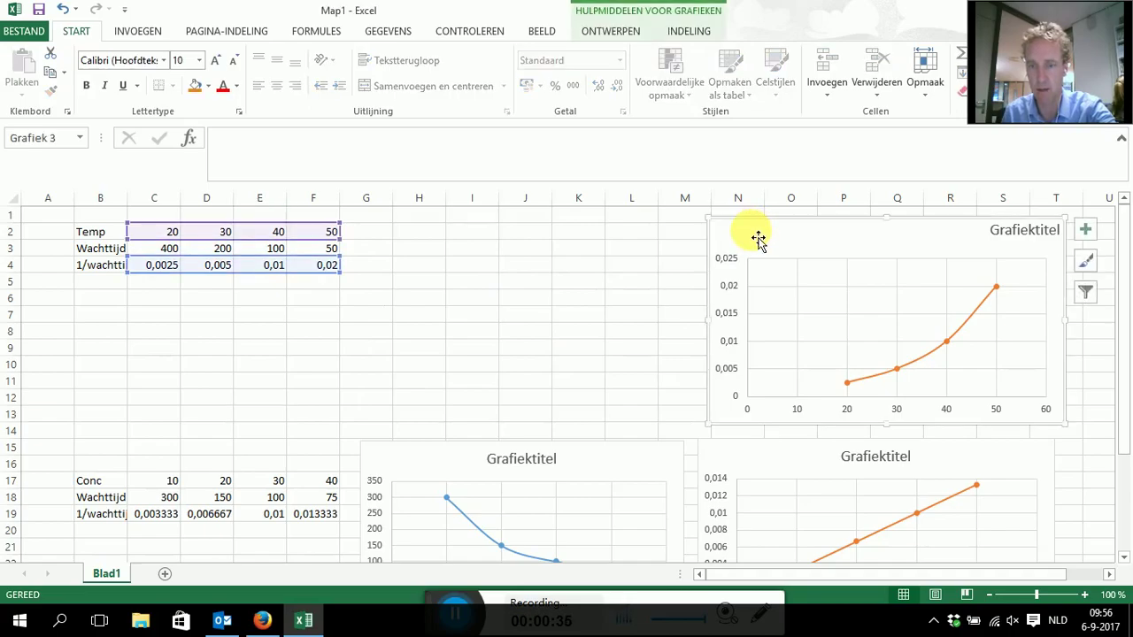
key(Delete)
click(792, 494)
key(Delete)
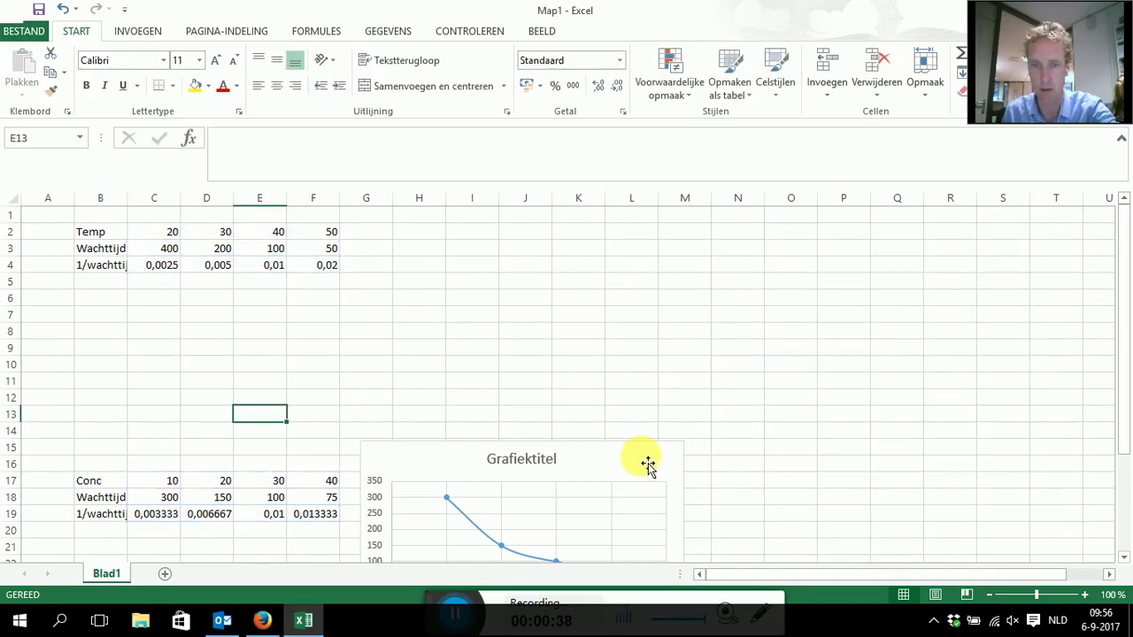
click(646, 461)
key(Delete)
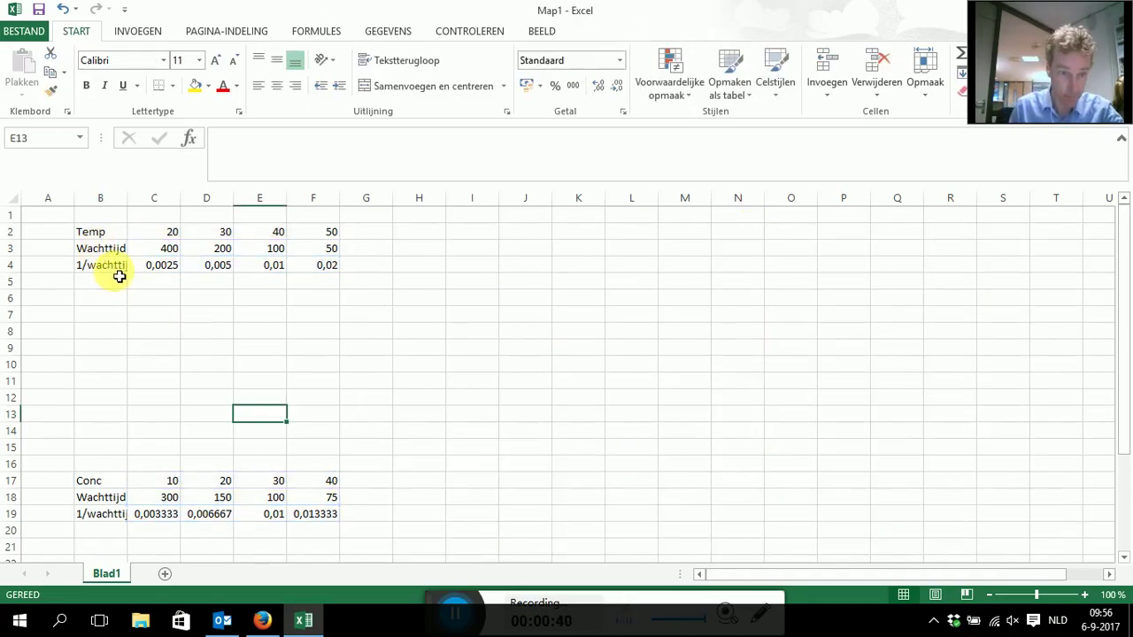
Step: Clear the 1/wachttijd rows of the Temp and Conc tables
drag(109, 274, 354, 271)
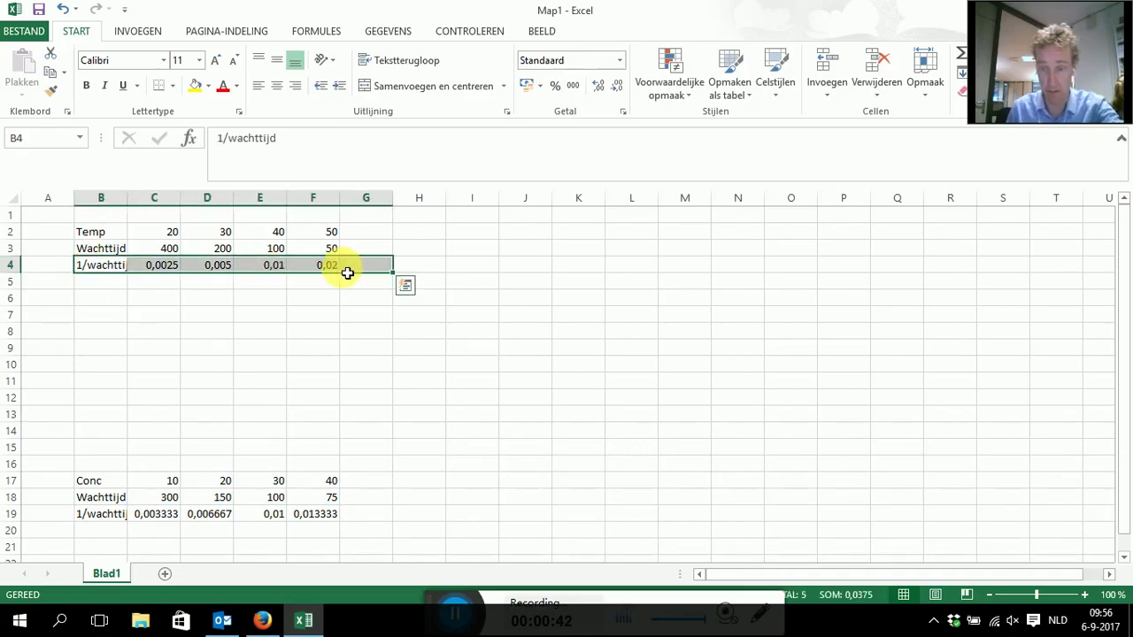
key(Delete)
drag(328, 515, 108, 515)
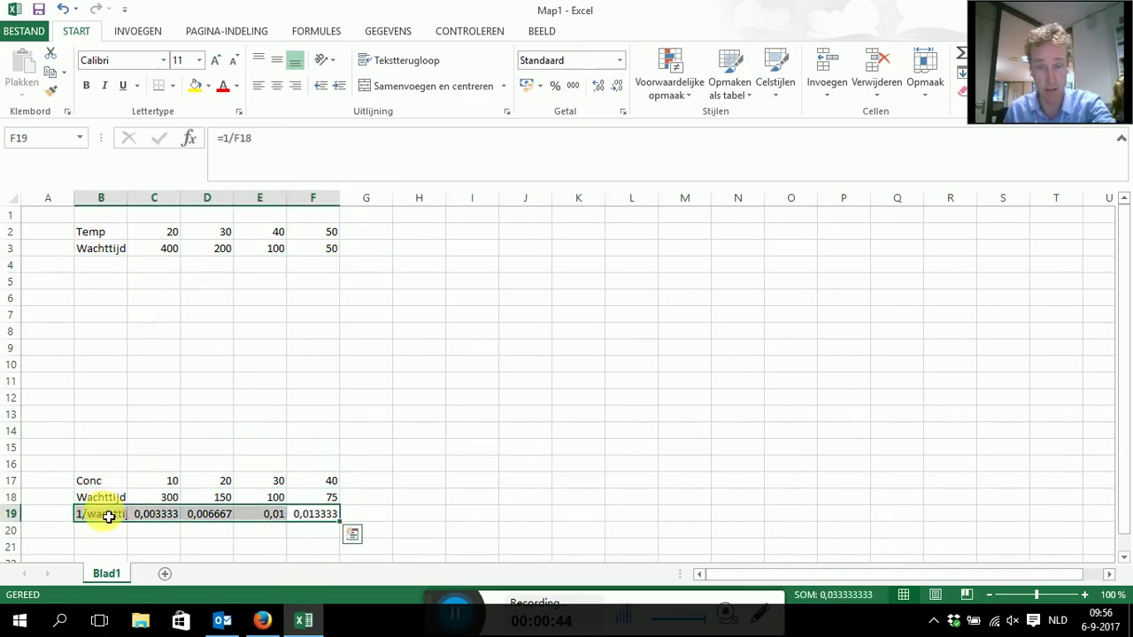
key(Delete)
drag(140, 426, 155, 412)
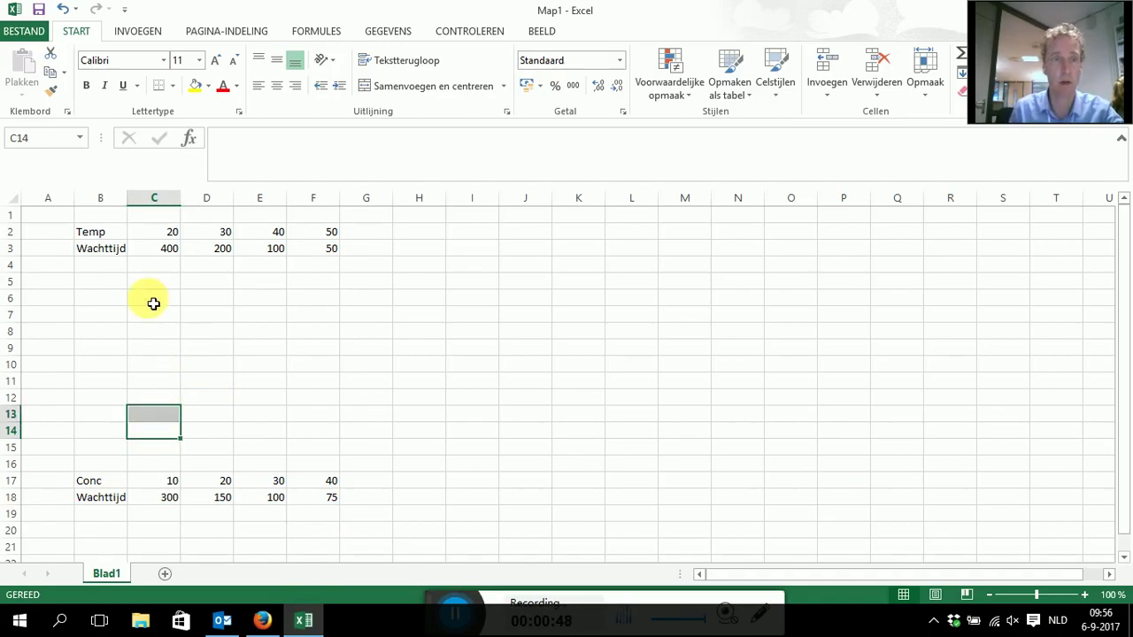
click(111, 237)
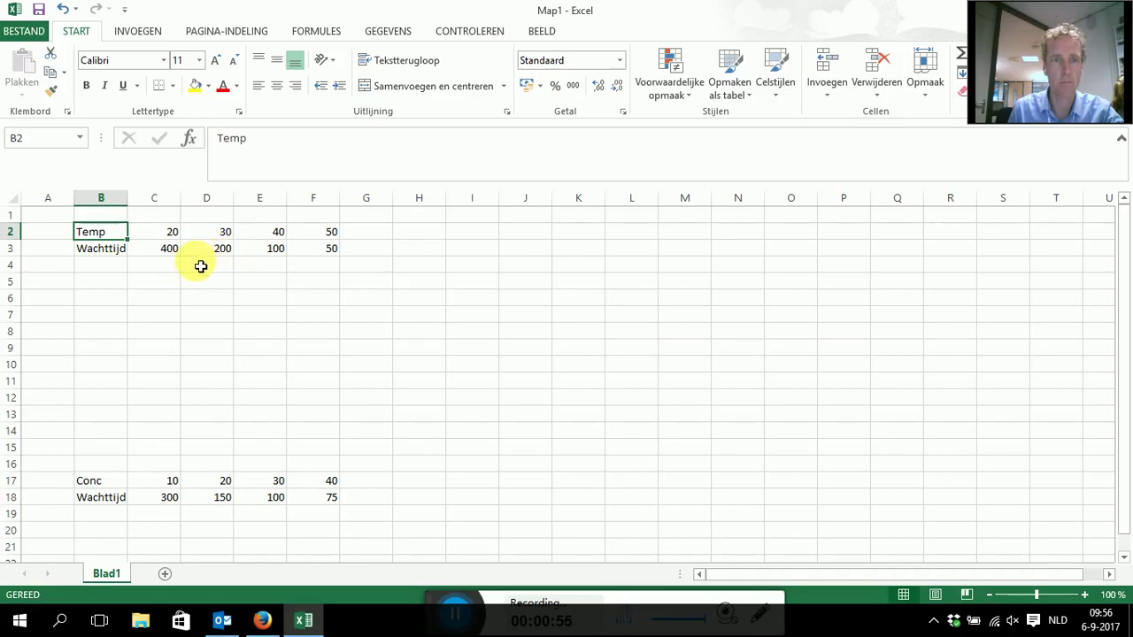
drag(166, 262, 313, 256)
click(317, 254)
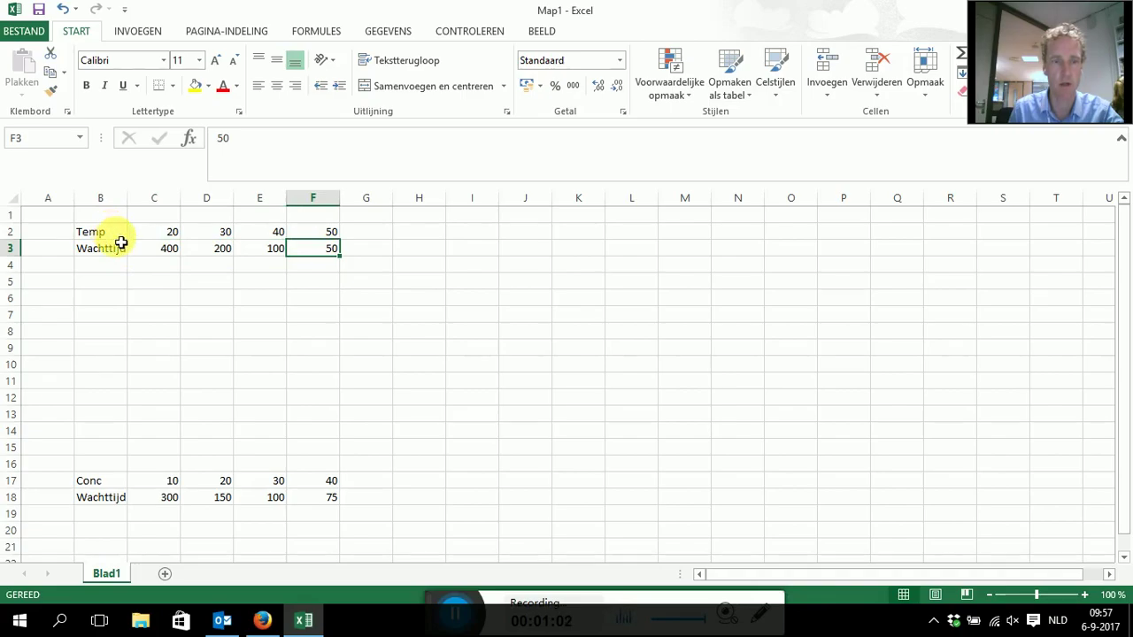
click(110, 488)
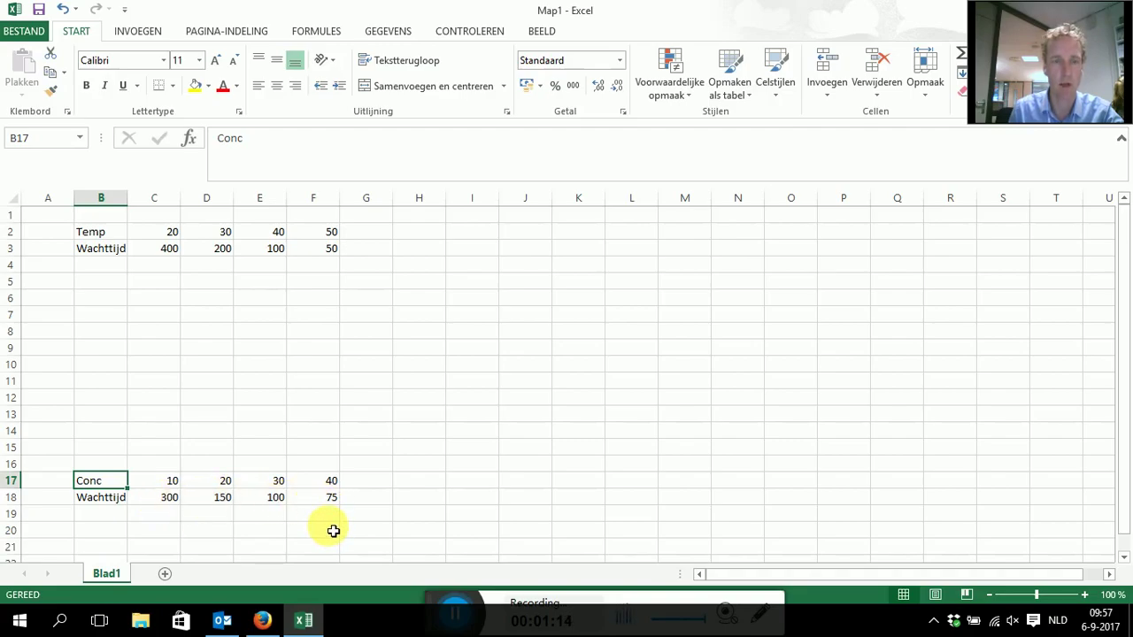
click(161, 463)
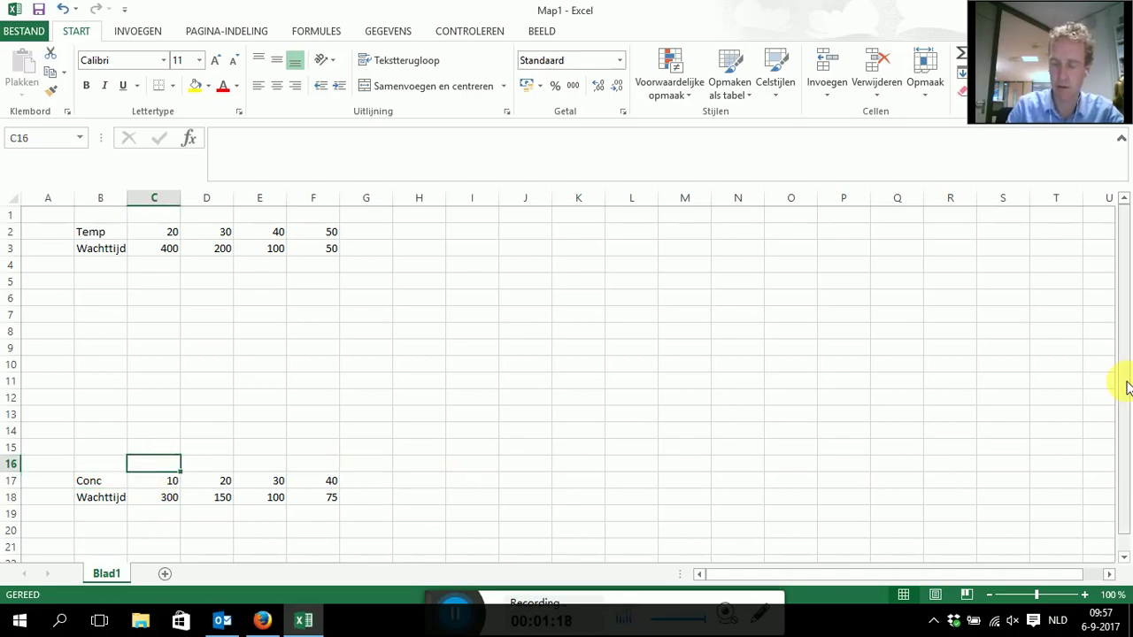
Step: Enter =10/50 in C16 and =20/50 in D16, giving 0,2 and 0,4
text(1)
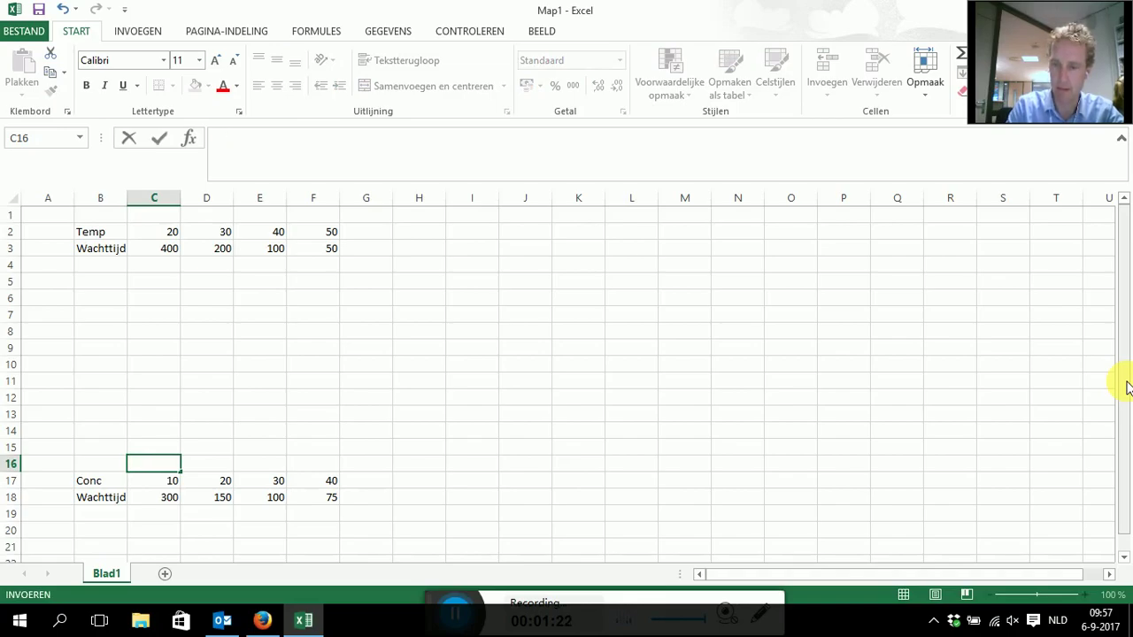
text(=10/5)
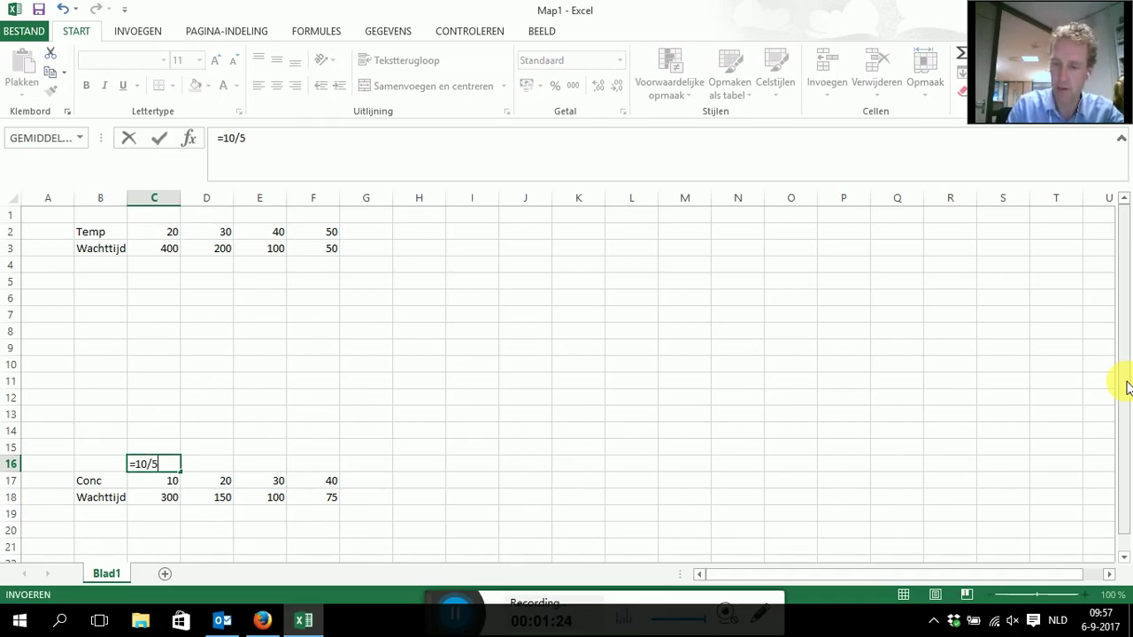
key(Return)
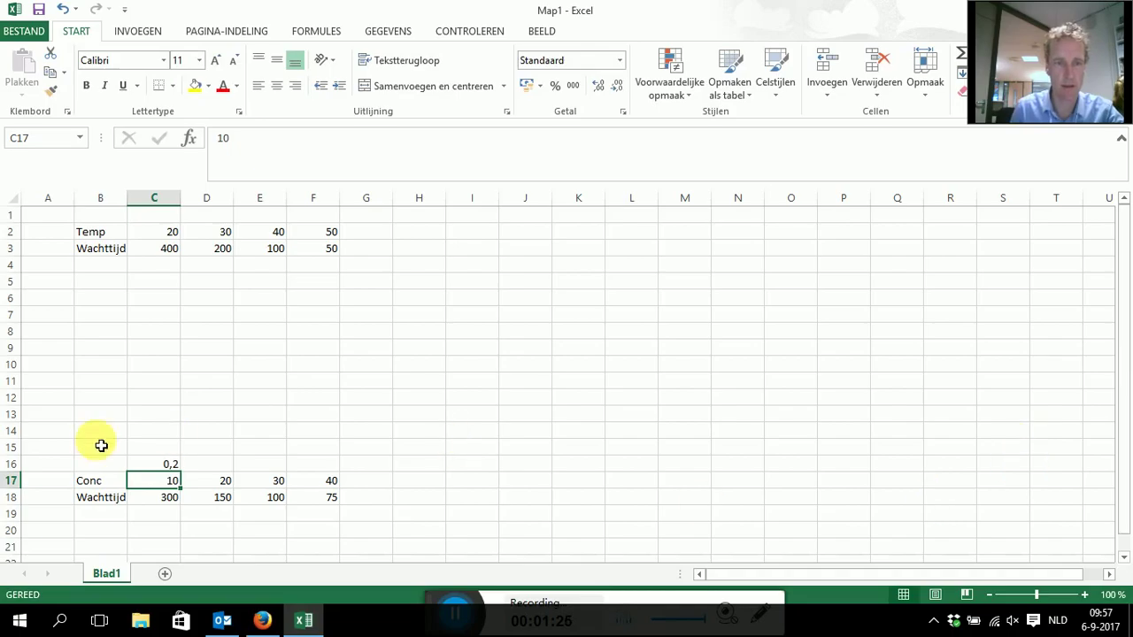
click(220, 463)
text(20/50)
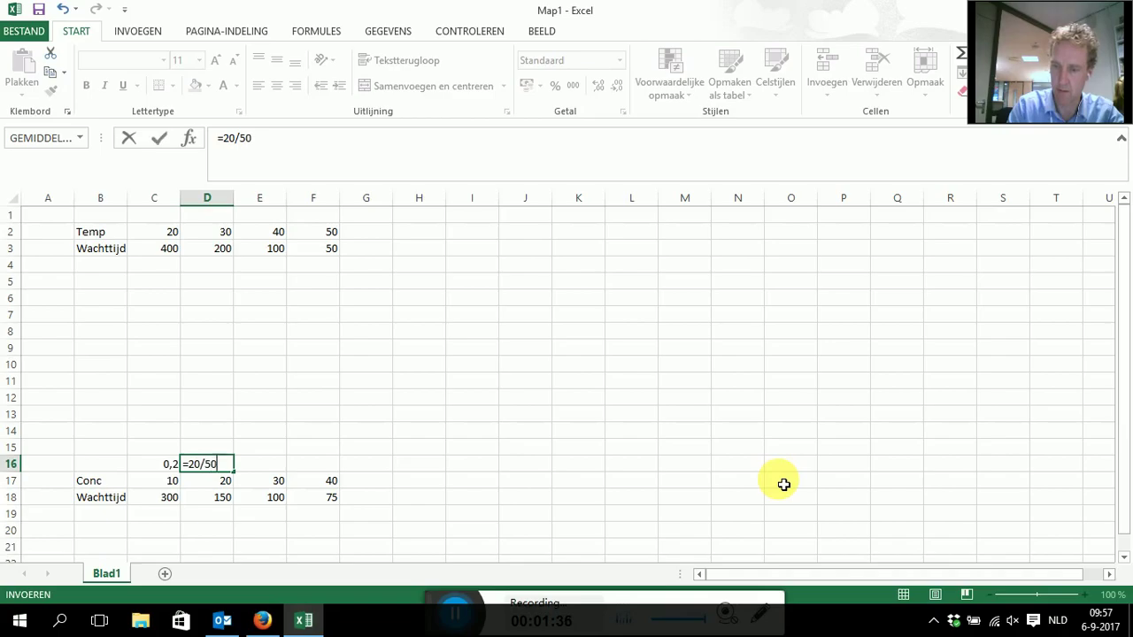
key(Return)
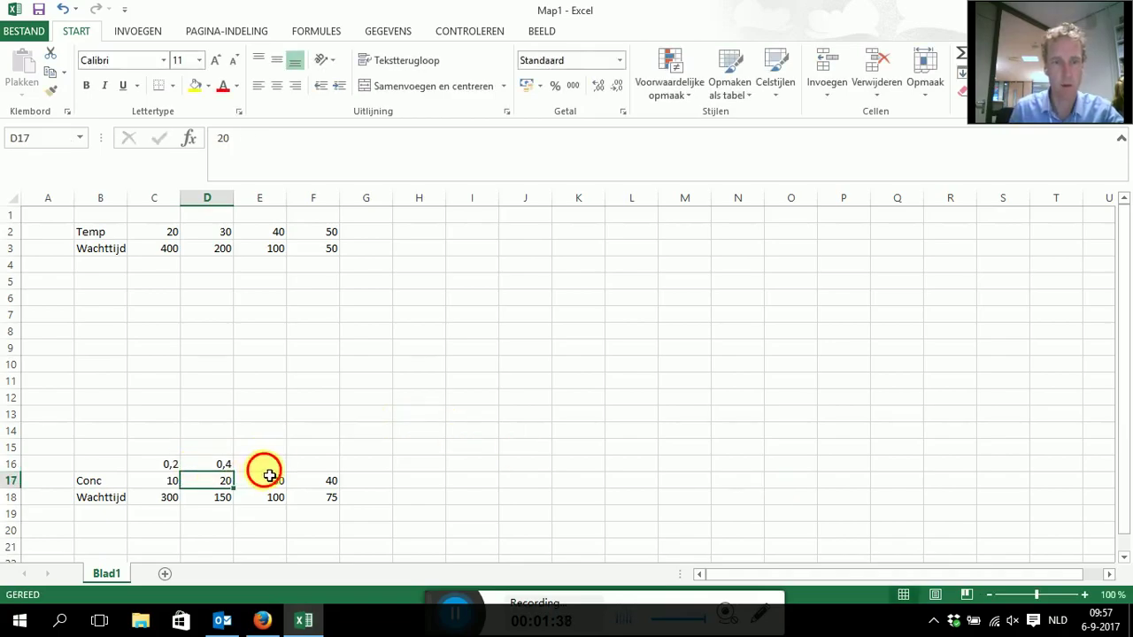
Step: Enter 0,6 in E16 and 0,8 in F16
click(268, 470)
text(,6)
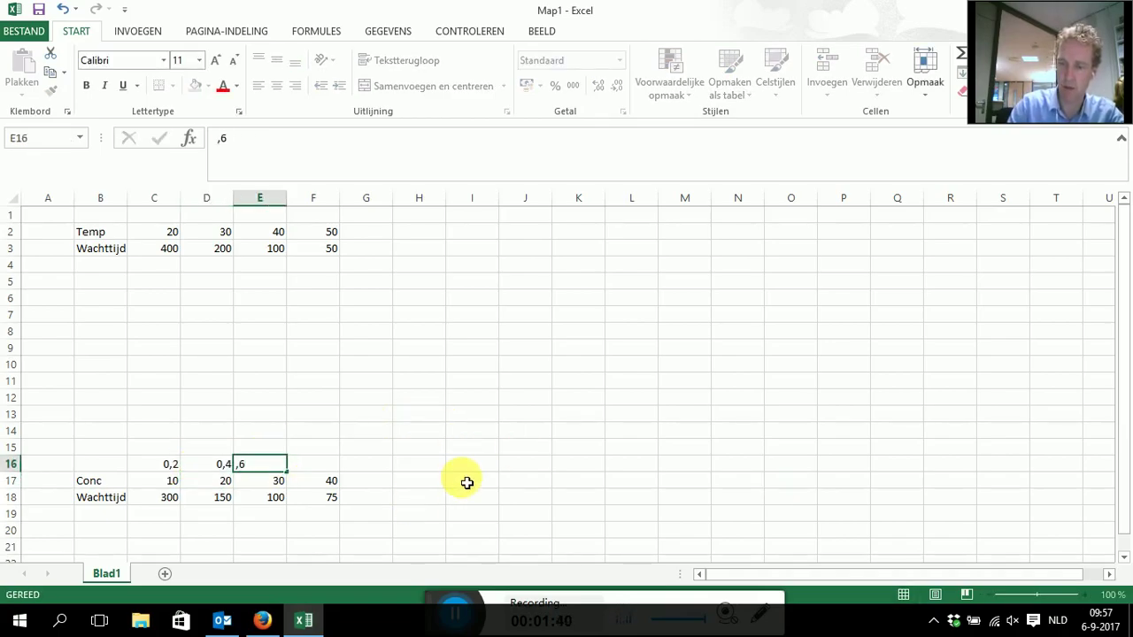
key(Tab)
text(,8)
key(Return)
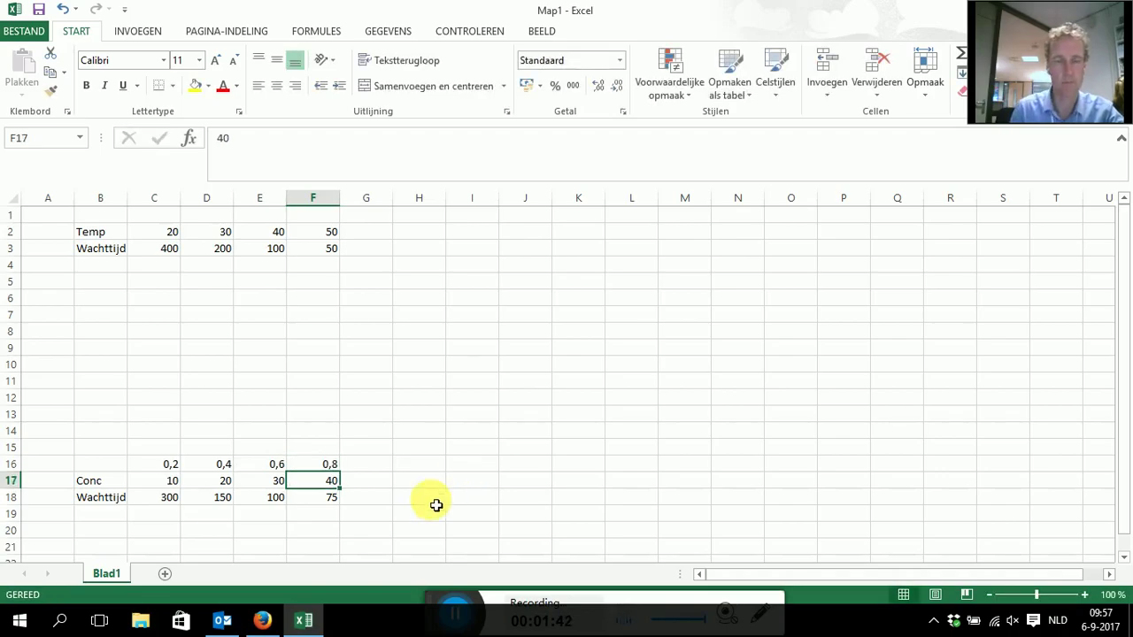
click(461, 467)
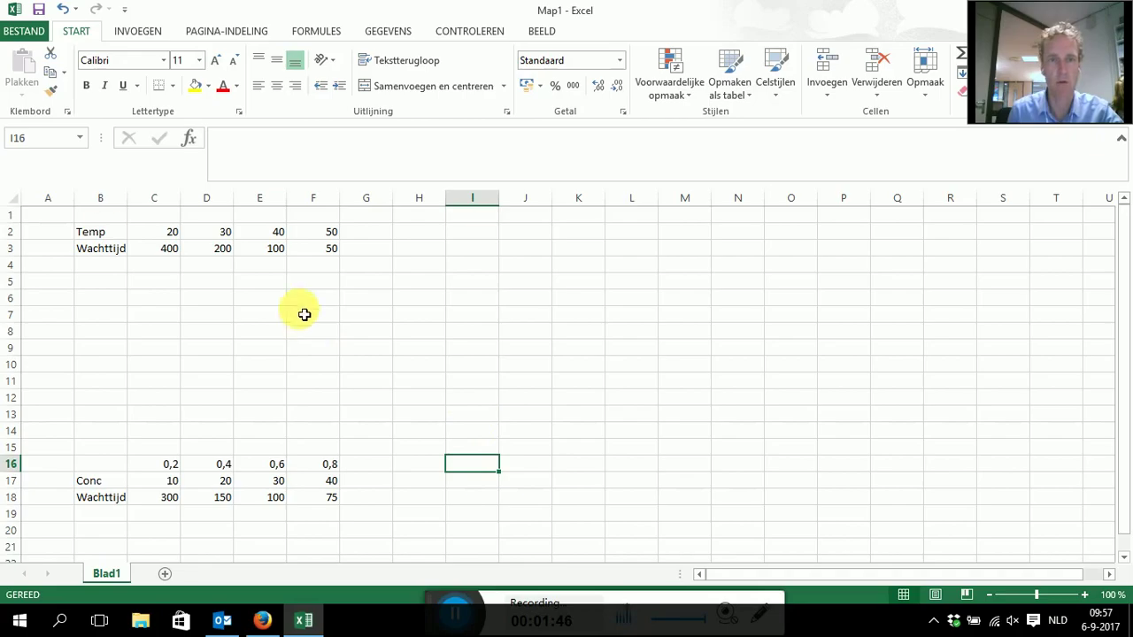
Step: Insert a smooth-line scatter chart with markers from the Temp and Wachttijd values
drag(156, 231, 325, 251)
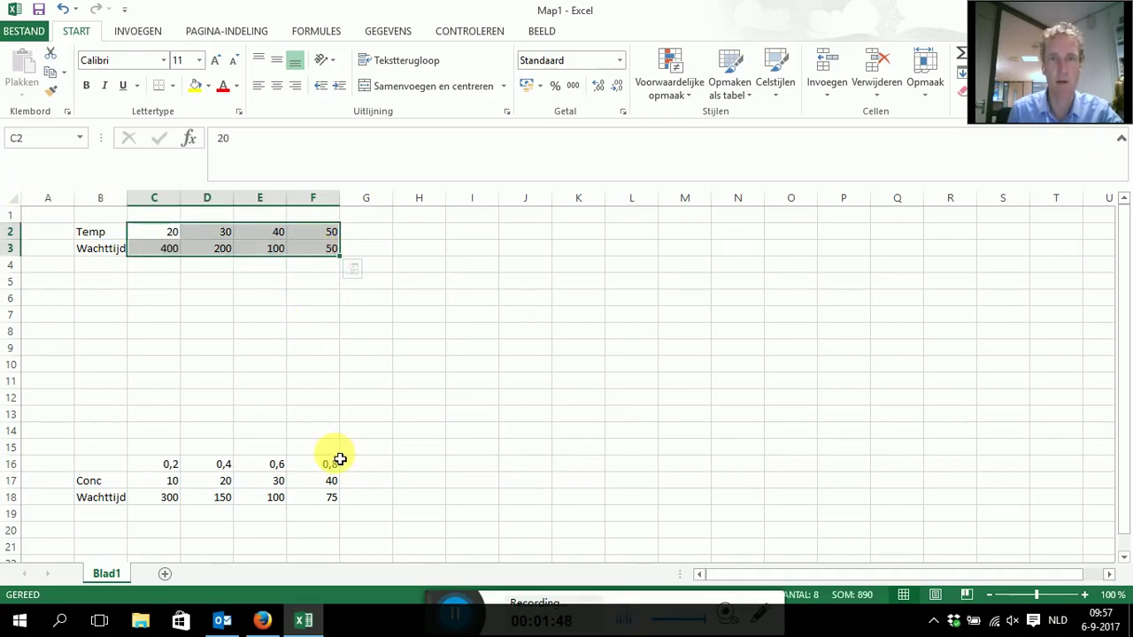
click(151, 29)
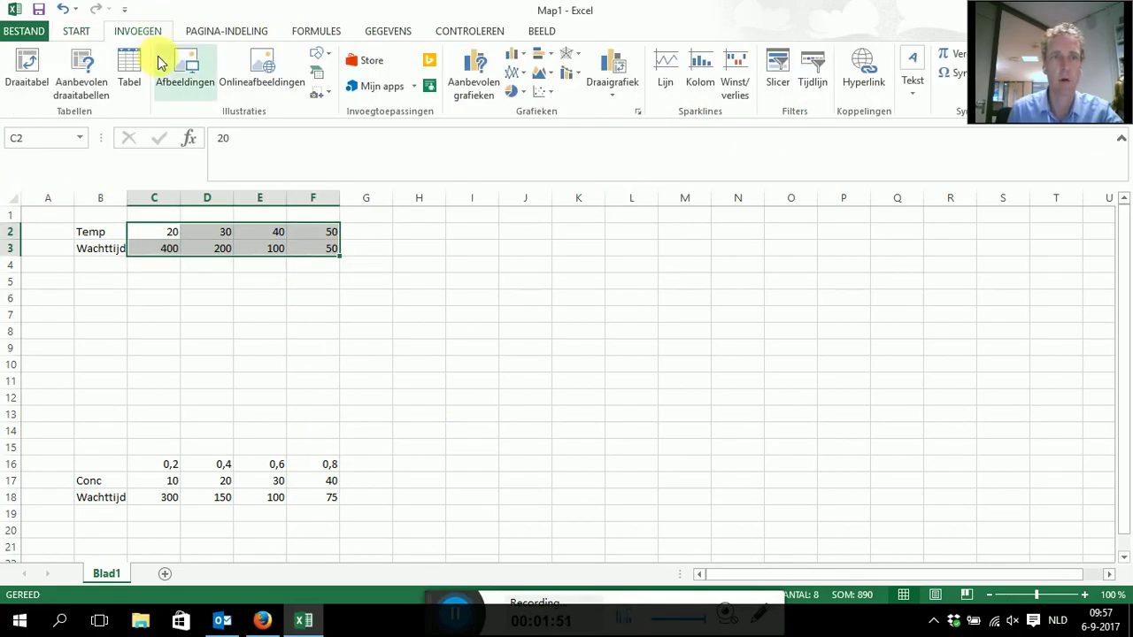
click(544, 92)
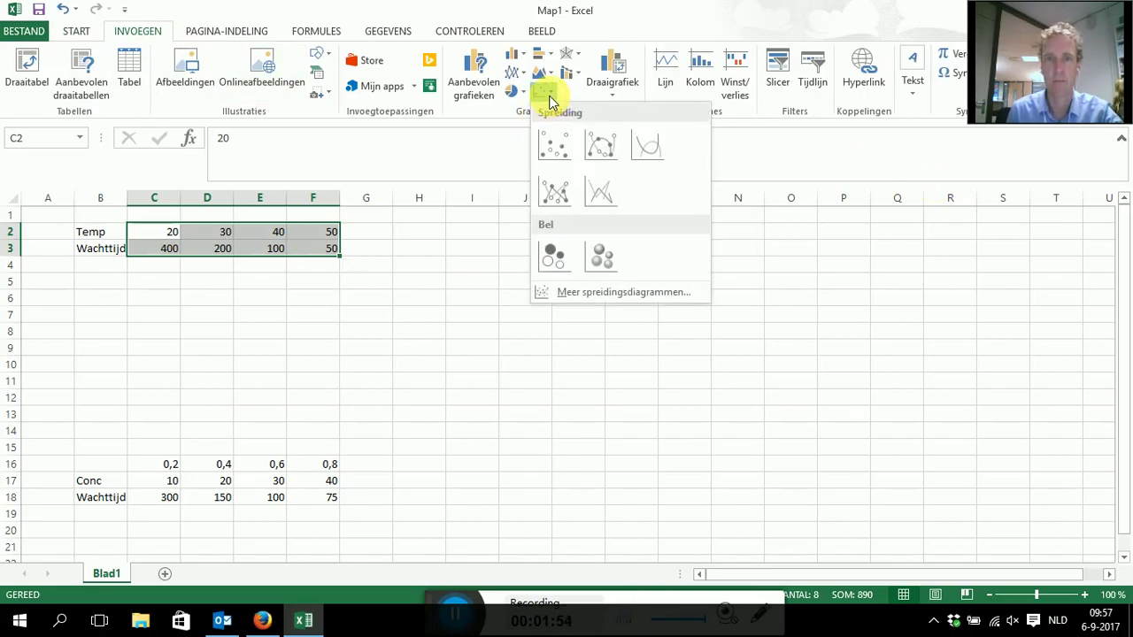
click(601, 147)
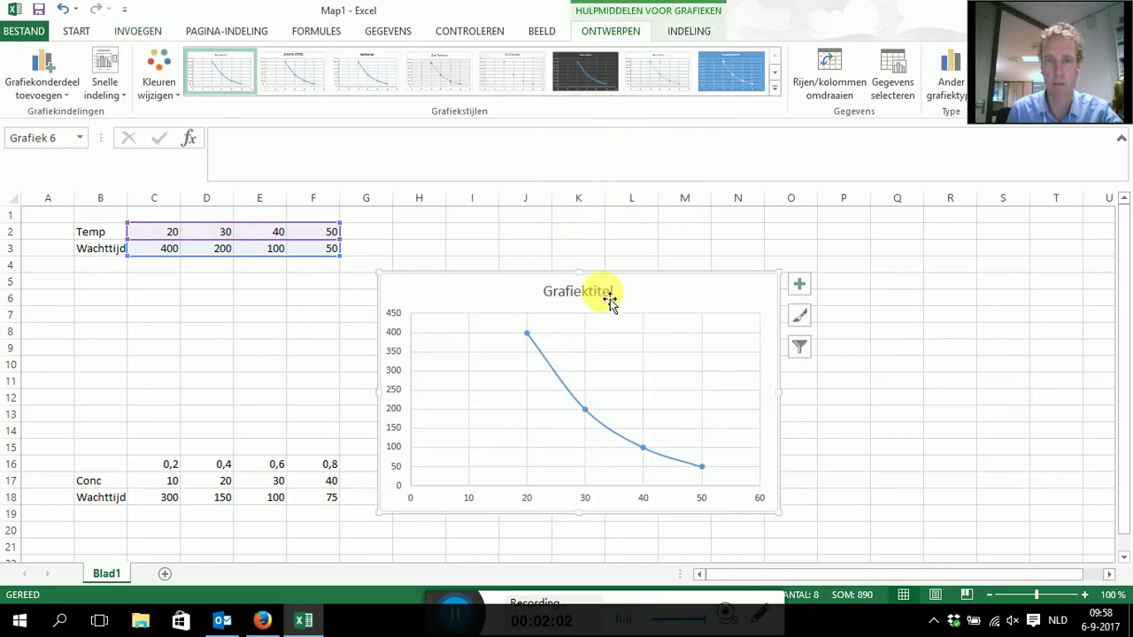
Step: Move the chart beside the Temp table and shrink it to a smaller size
drag(614, 268, 586, 227)
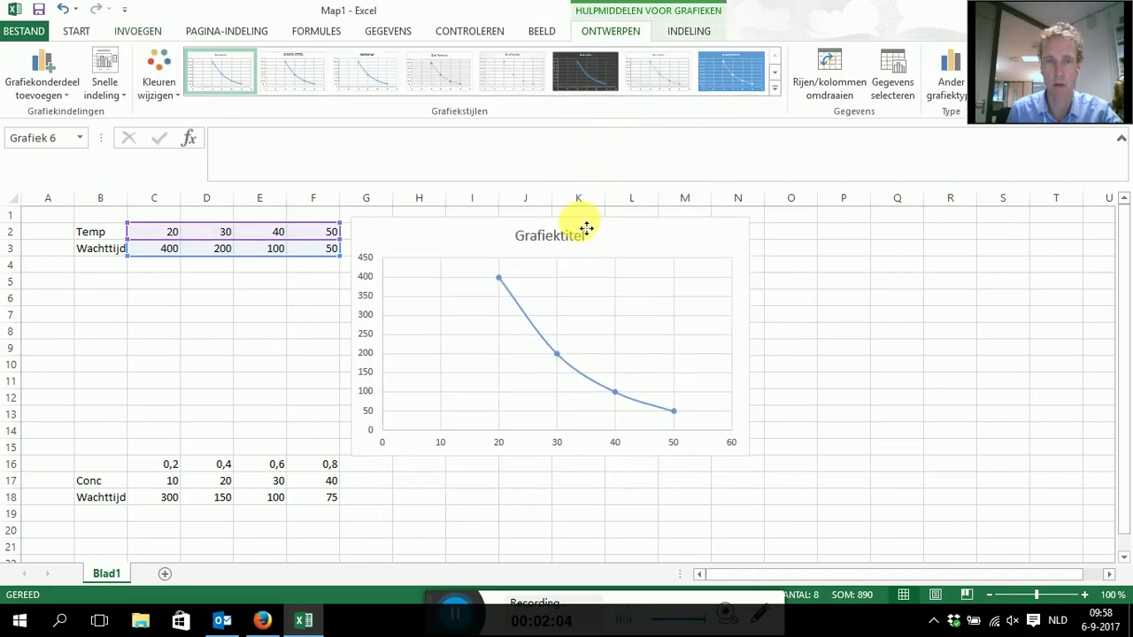
drag(751, 462, 647, 376)
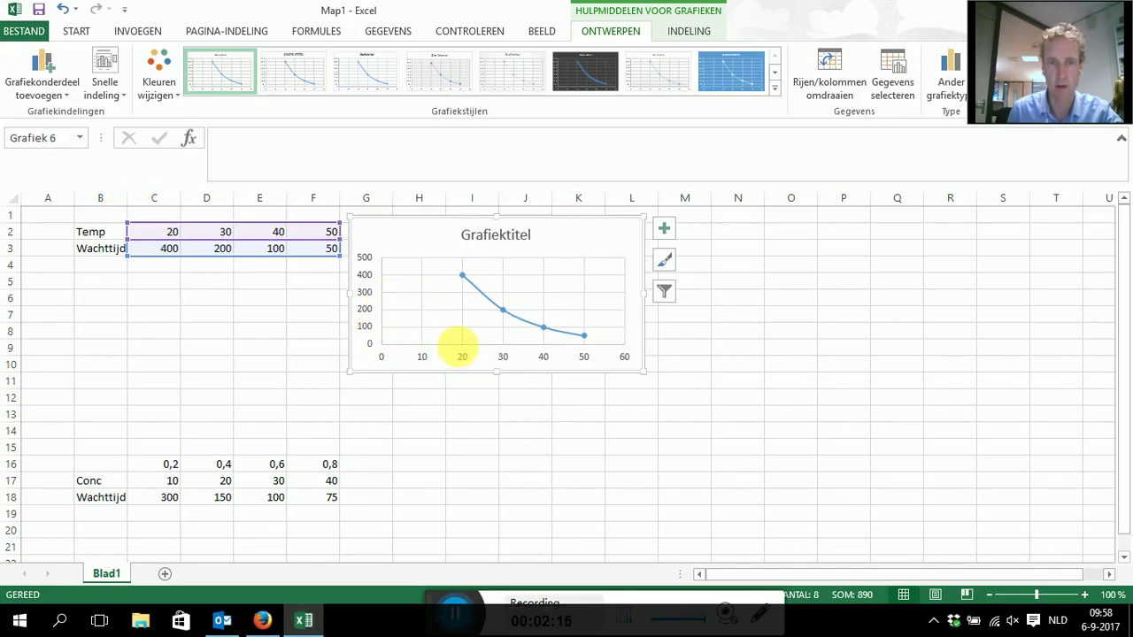
click(464, 353)
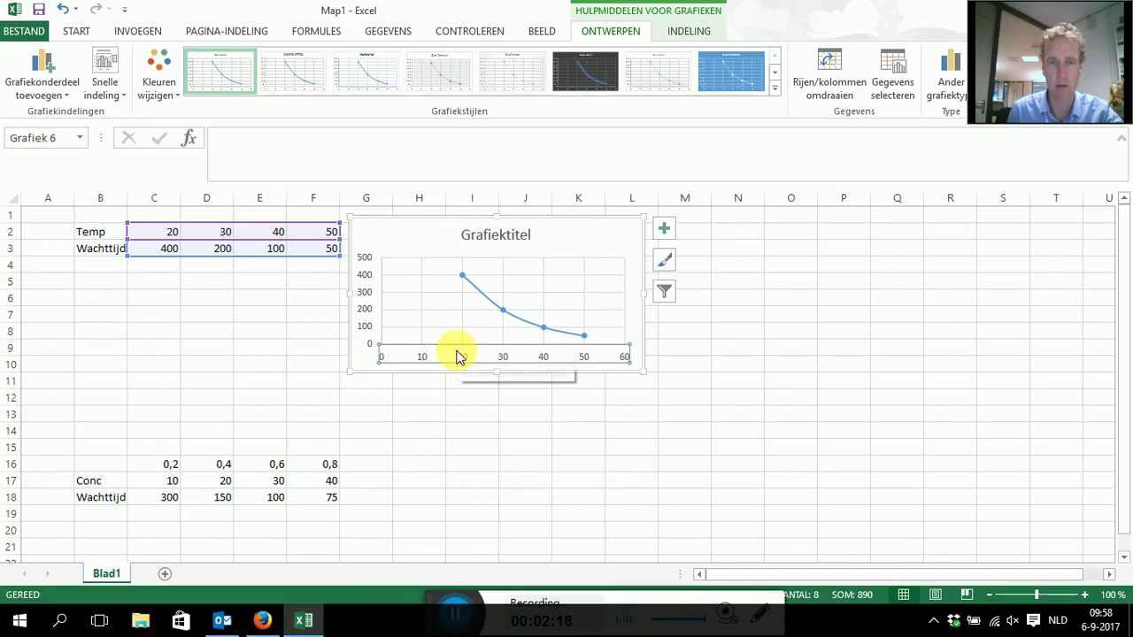
click(457, 355)
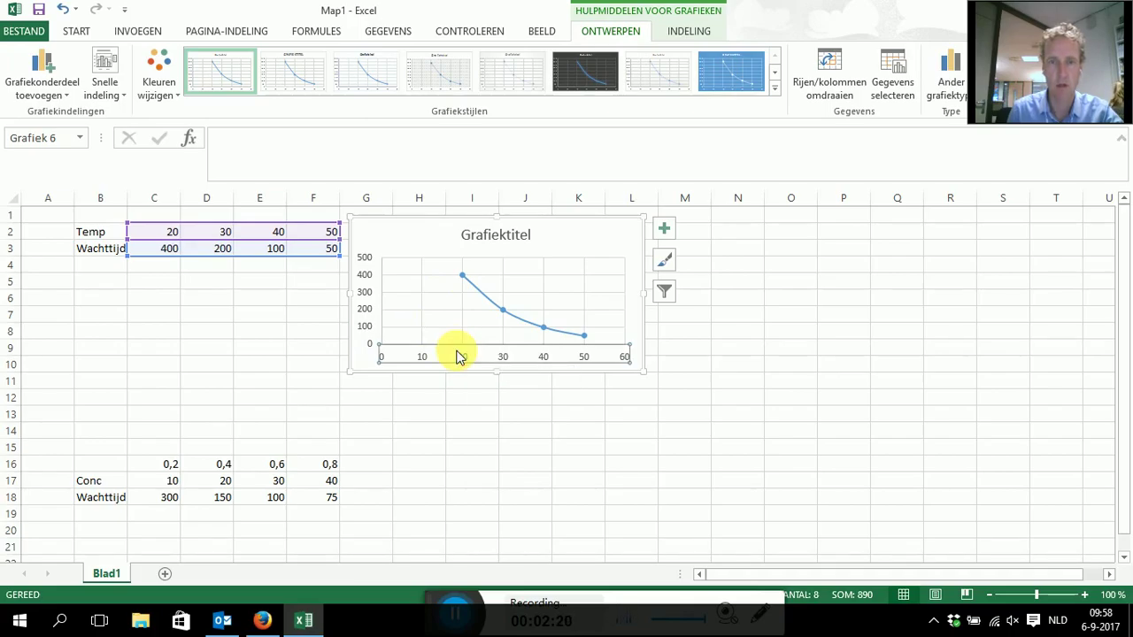
Step: Set the Temp chart's horizontal axis minimum to 20 and close the Format Axis pane
double_click(457, 355)
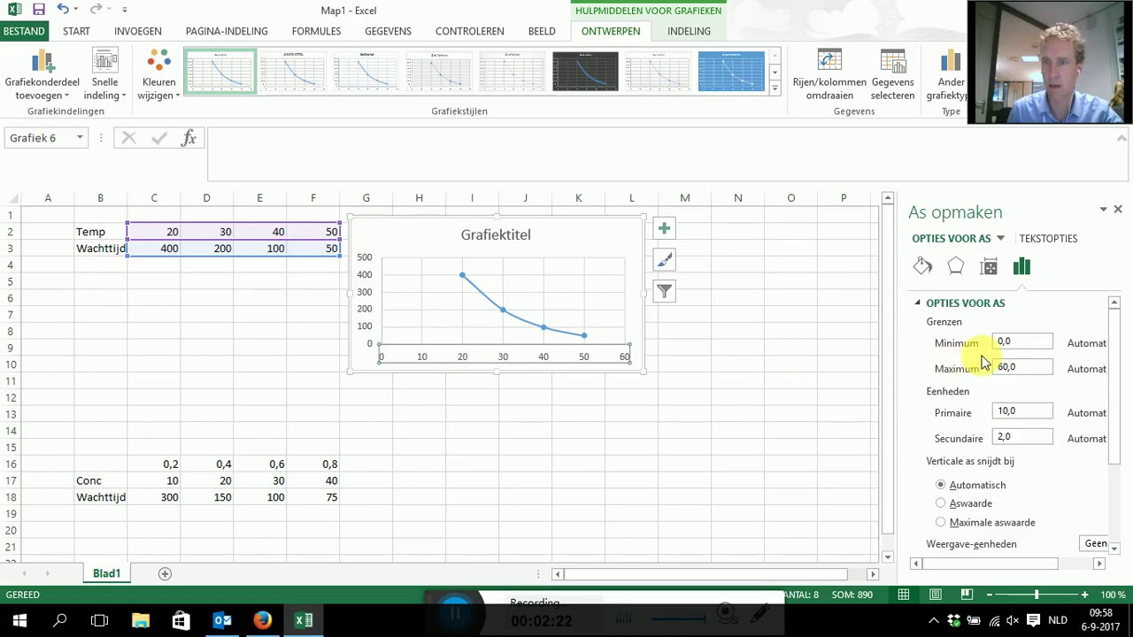
double_click(1000, 344)
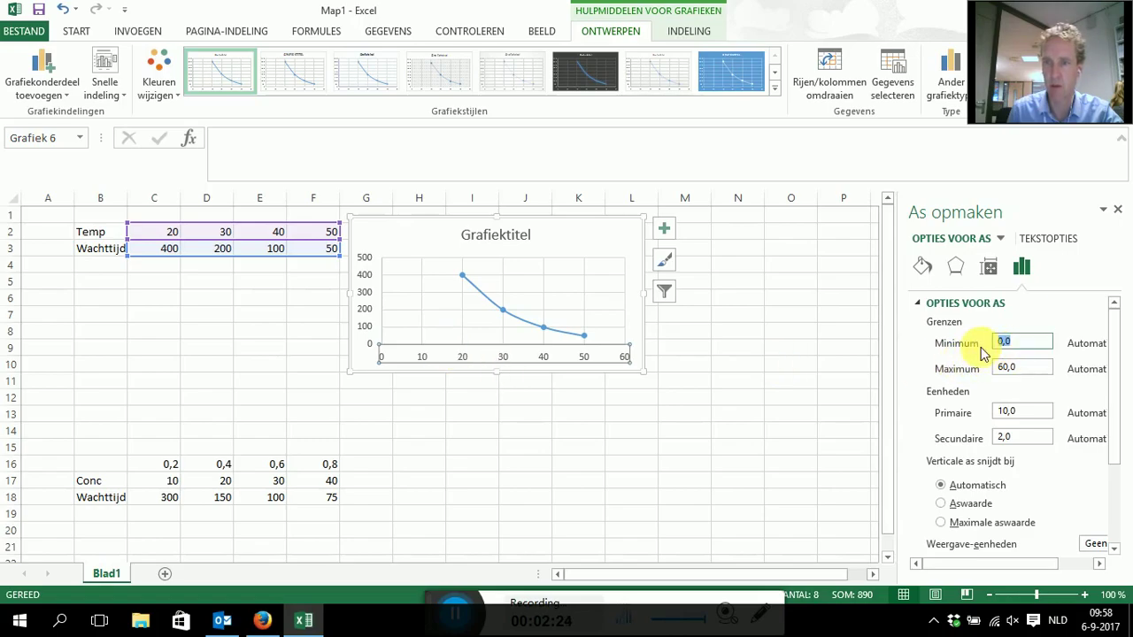
text(20)
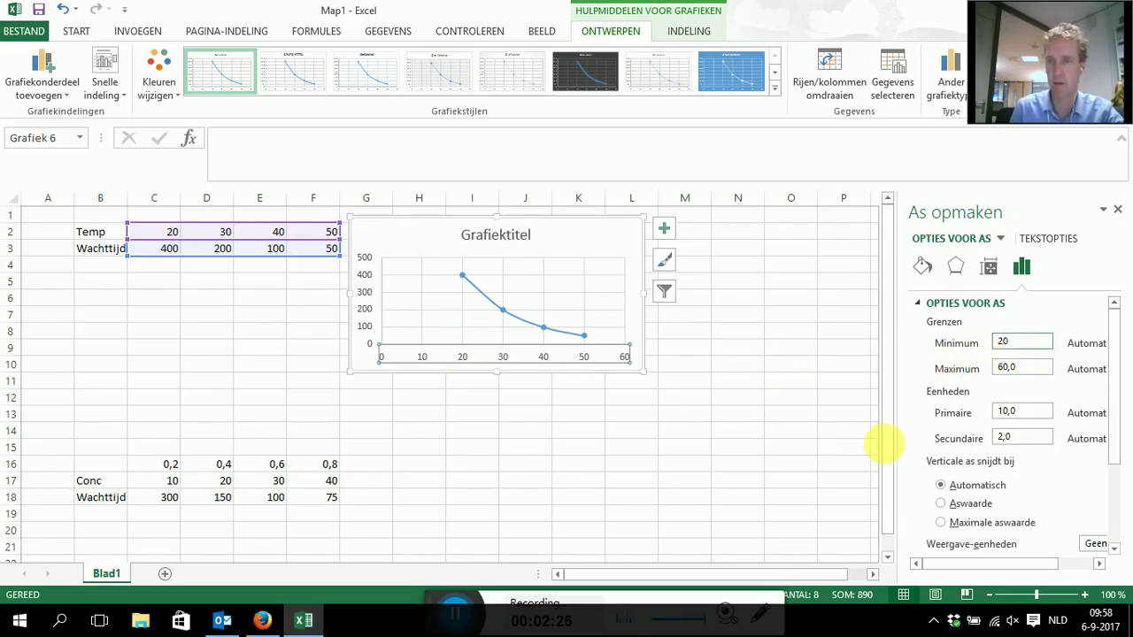
key(Return)
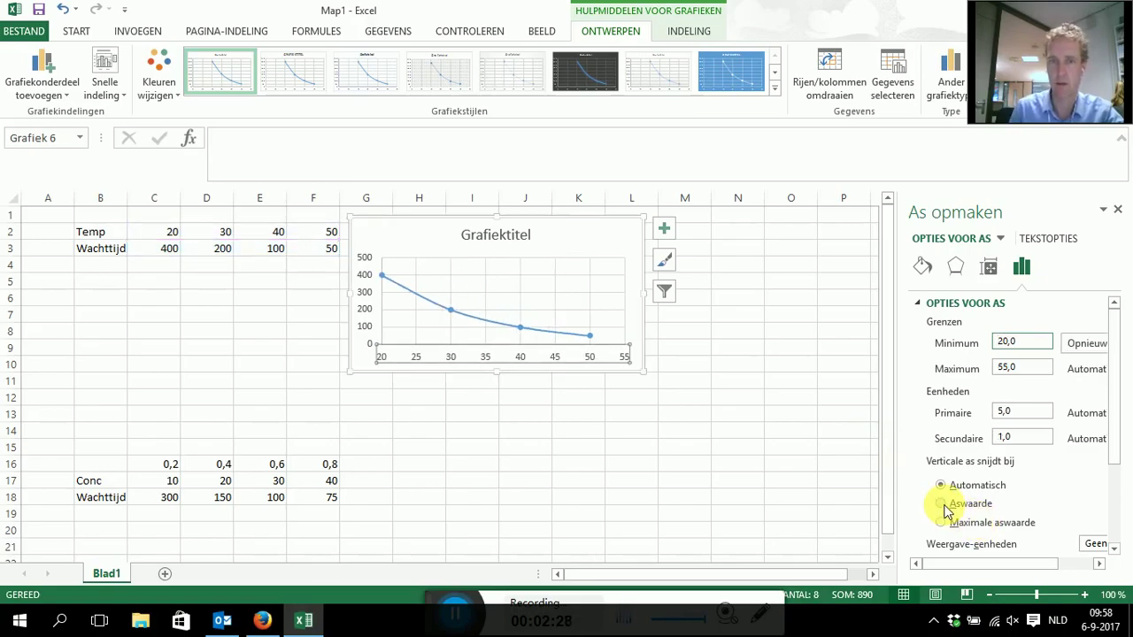
click(1117, 212)
Step: Label B4 '1/wachttijd' and enter the formula =1/C3 in C4
click(677, 447)
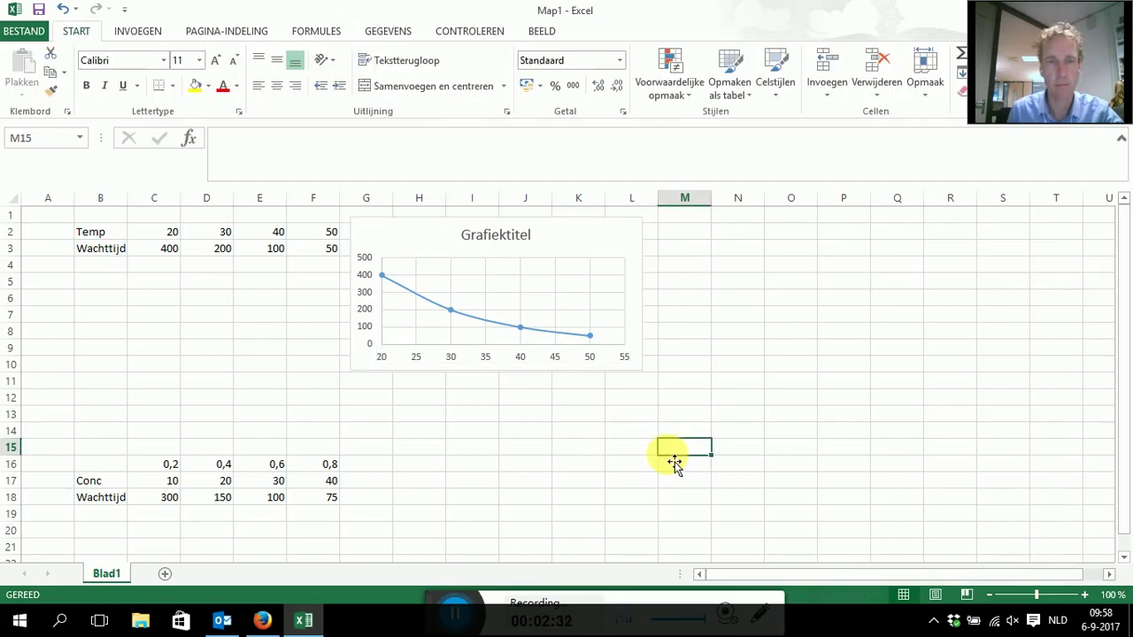
click(688, 232)
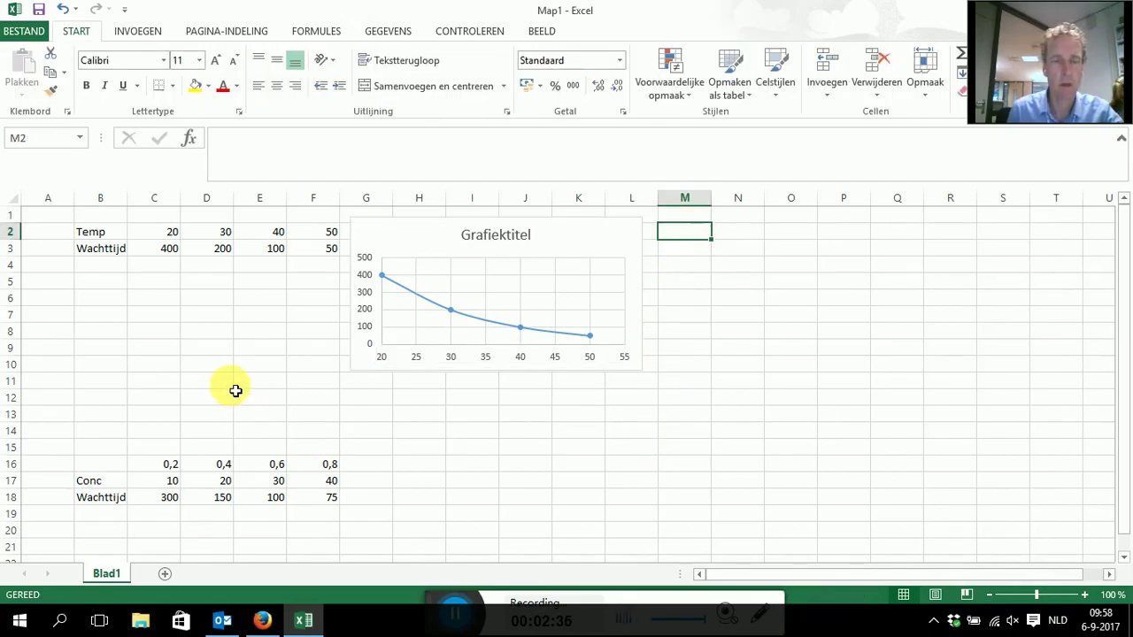
click(116, 267)
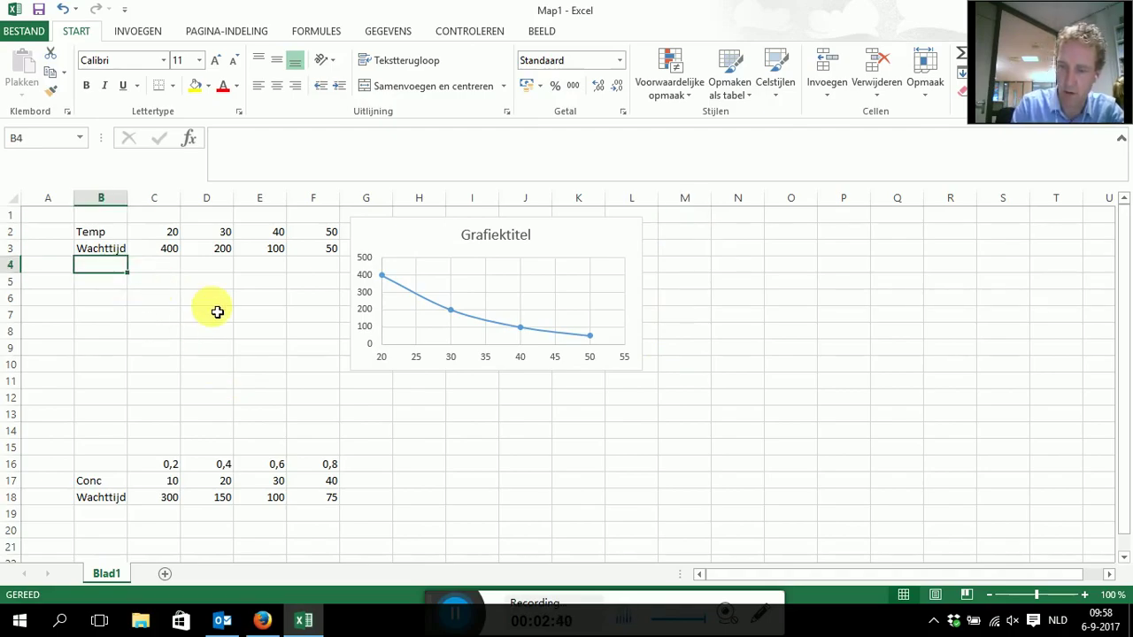
text(1/wachttijd)
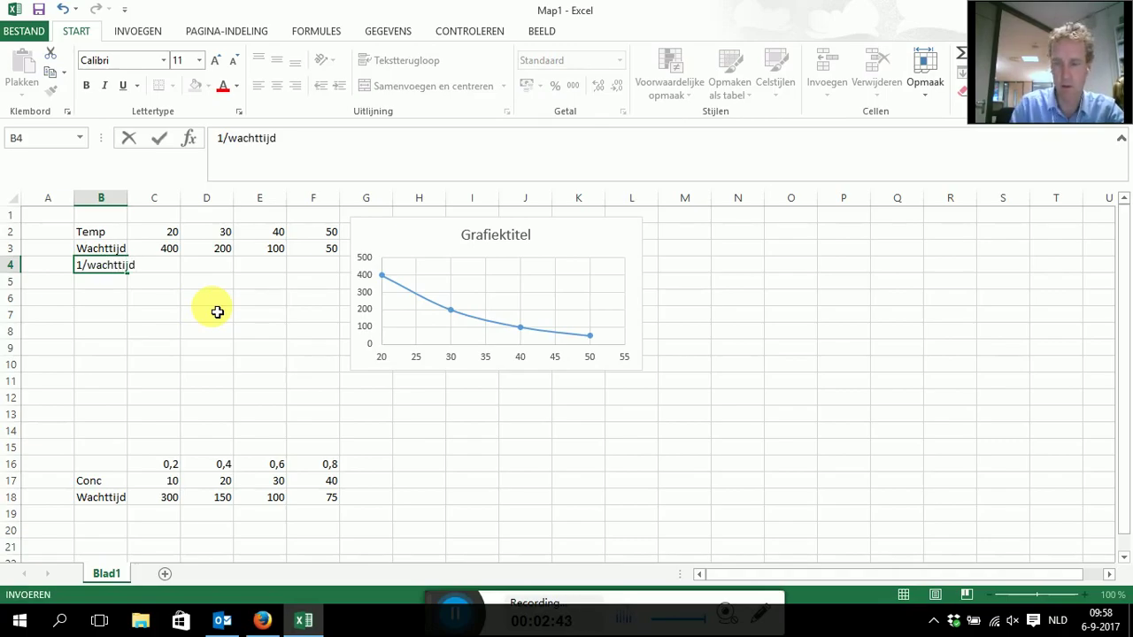
key(Tab)
text(=1/)
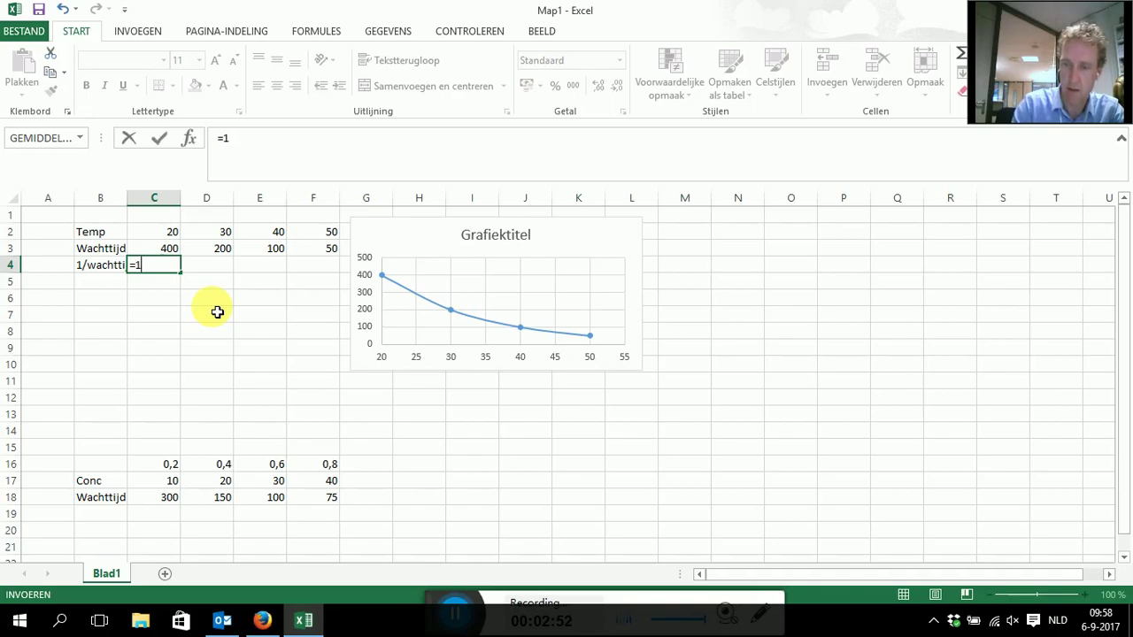
click(176, 256)
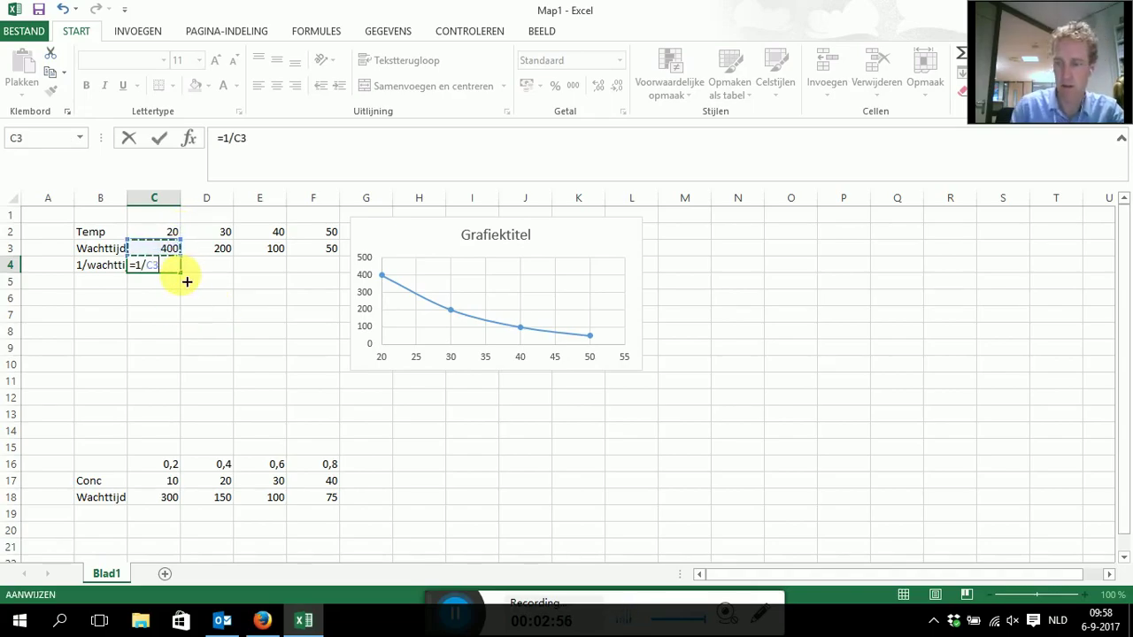
key(Return)
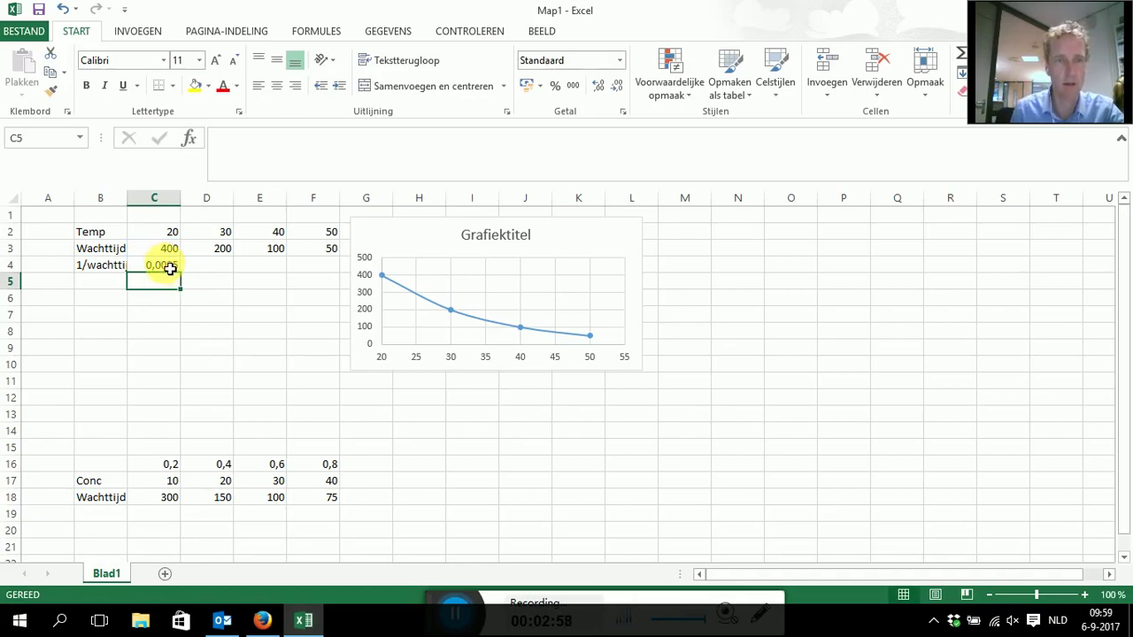
Step: Fill the =1/C3 formula across to F4, then select C2:F4
click(168, 267)
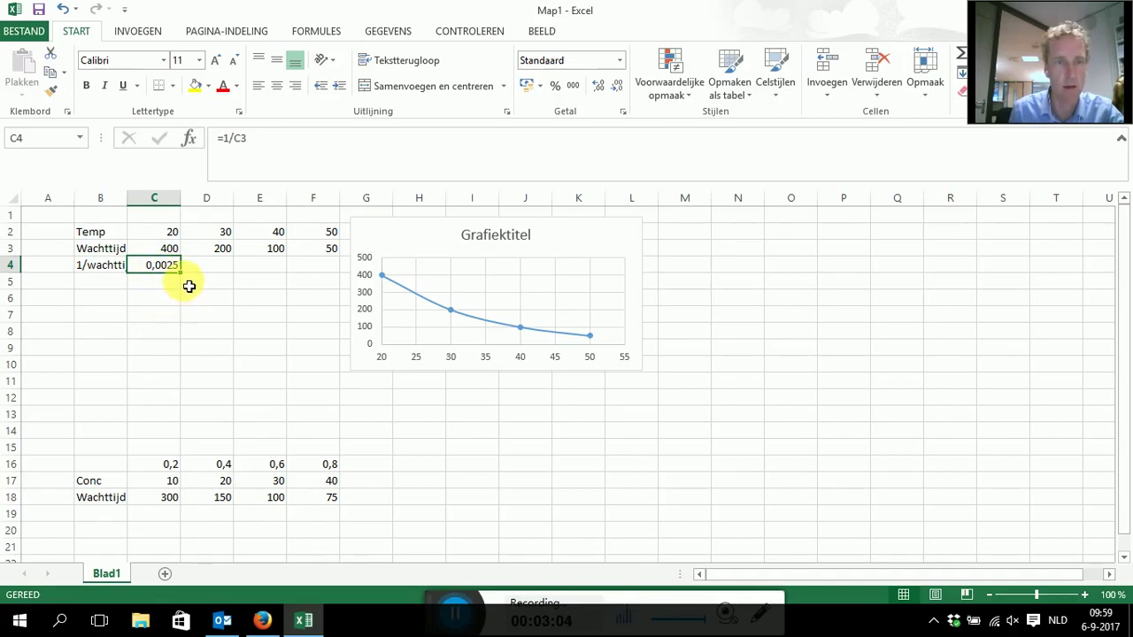
drag(185, 278, 336, 286)
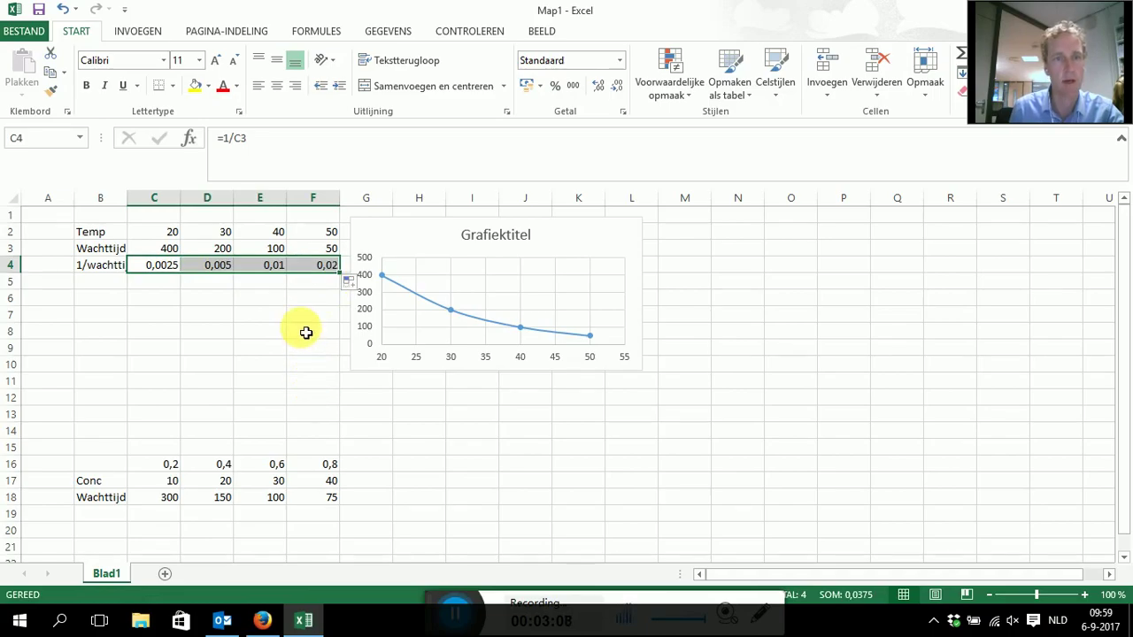
click(304, 333)
drag(169, 232, 310, 266)
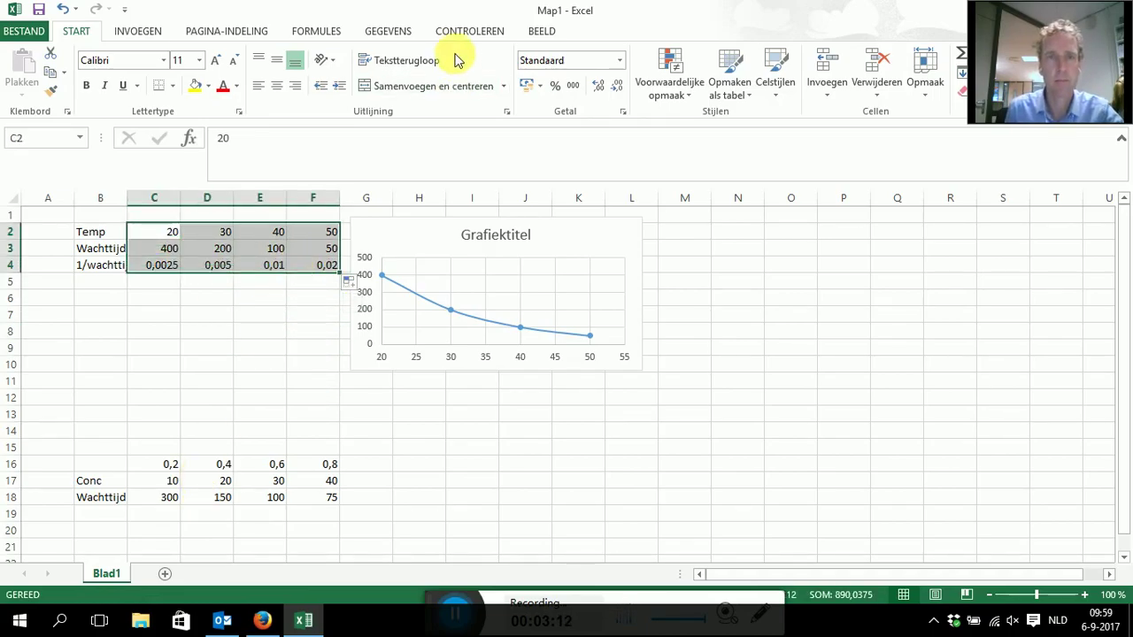
Step: Insert a second smooth-line scatter chart, placed smaller to the right of the first
click(137, 31)
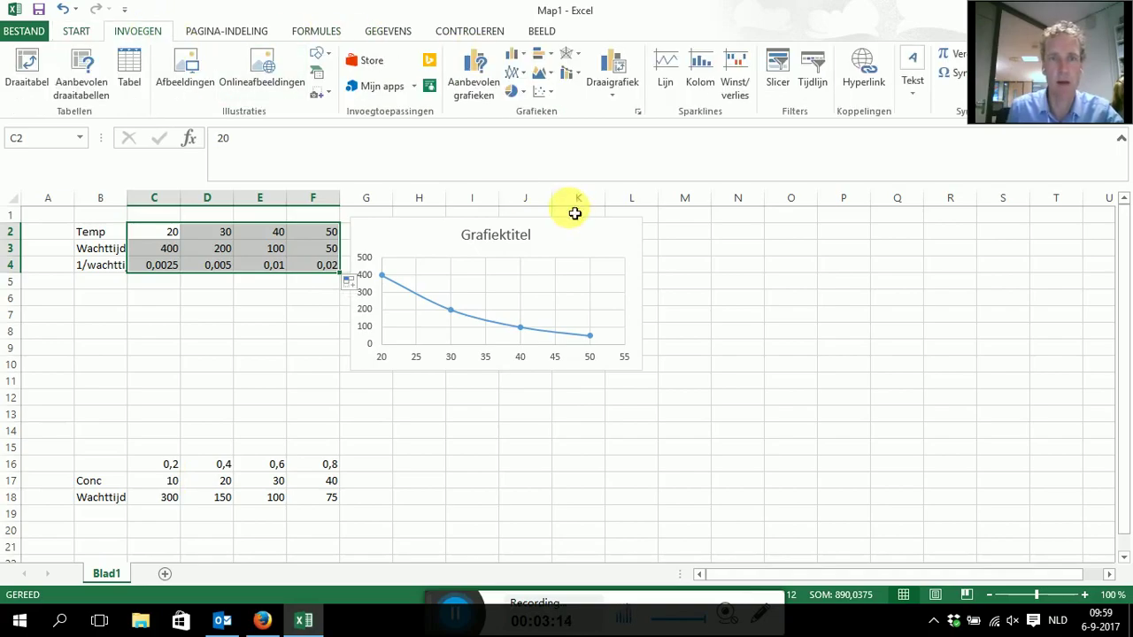
click(542, 91)
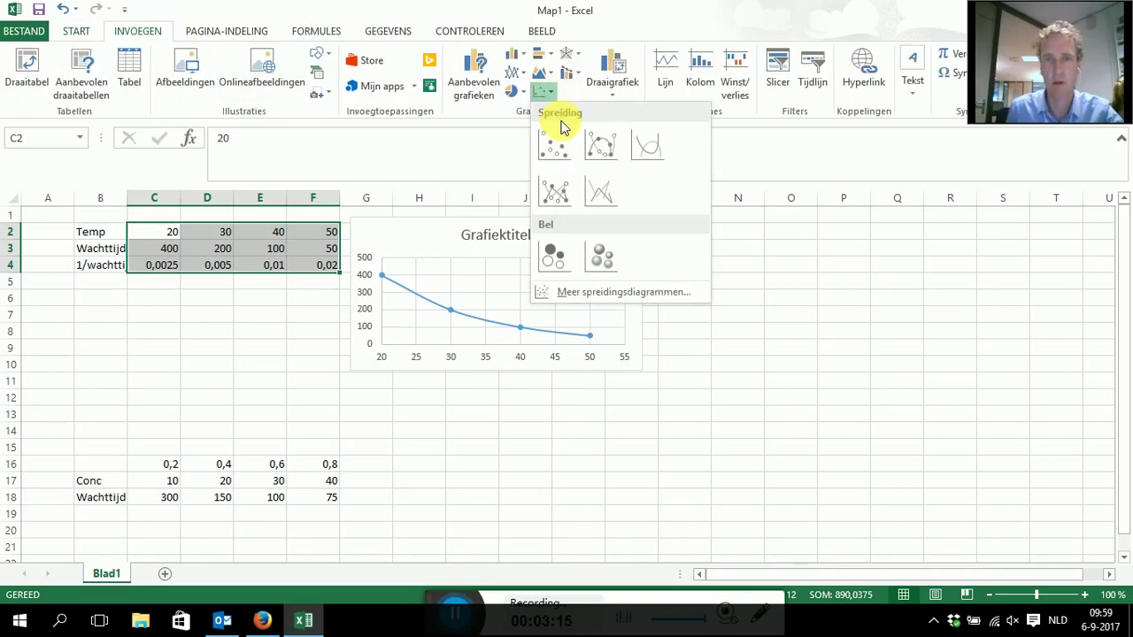
click(601, 144)
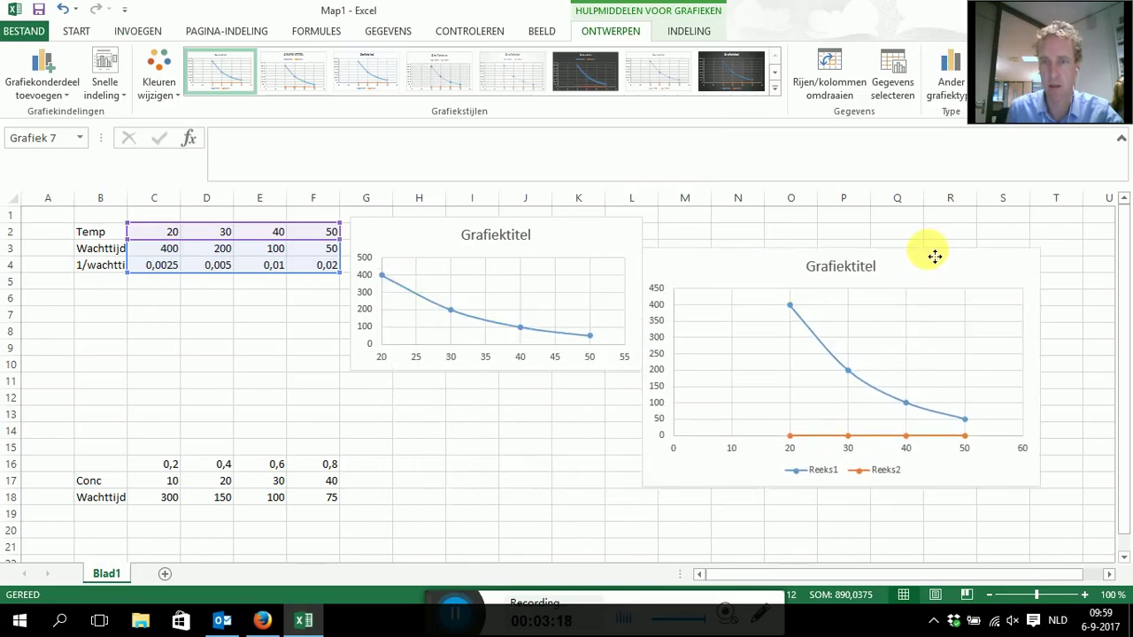
drag(679, 288, 934, 232)
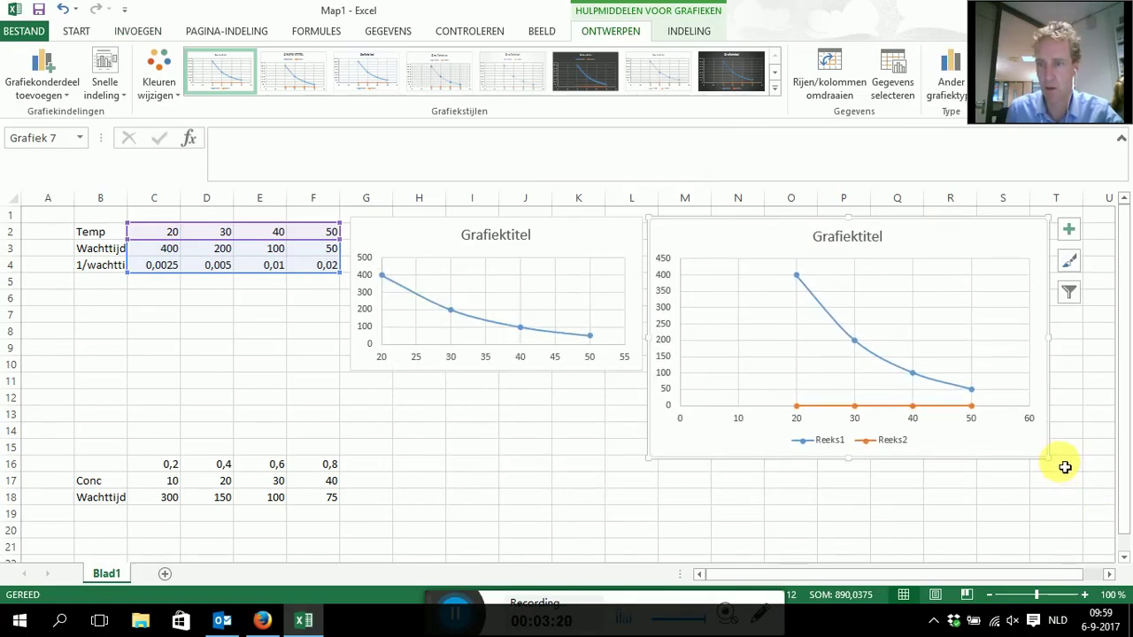
drag(1047, 458, 956, 373)
Step: Remove the wachttijd series and the legend, leaving only 1/wachttijd plotted
click(812, 307)
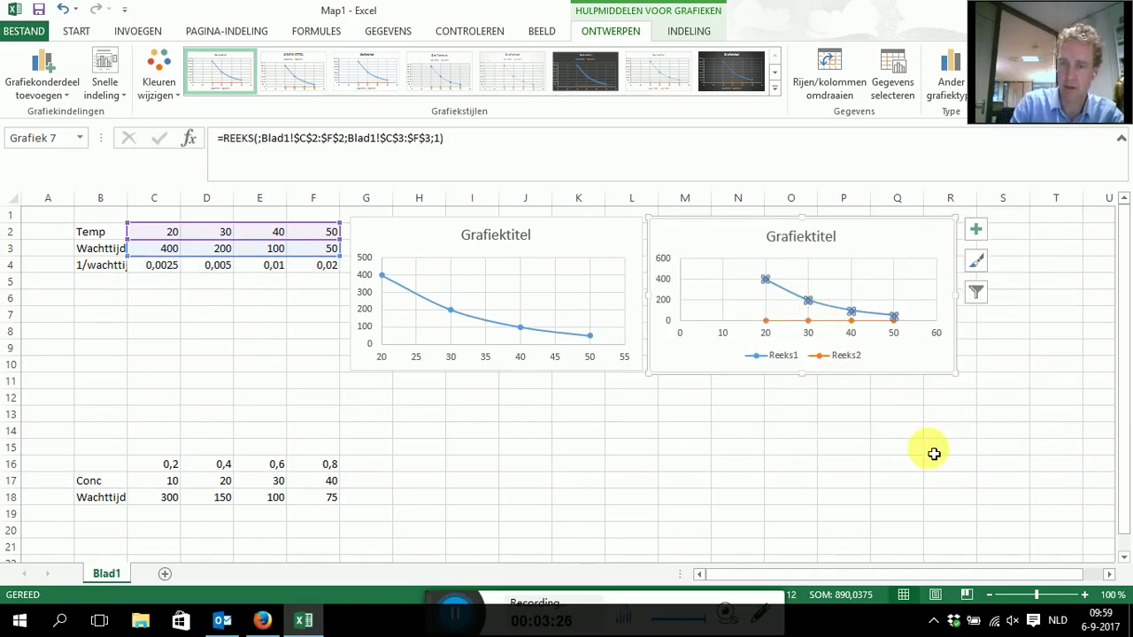
key(Delete)
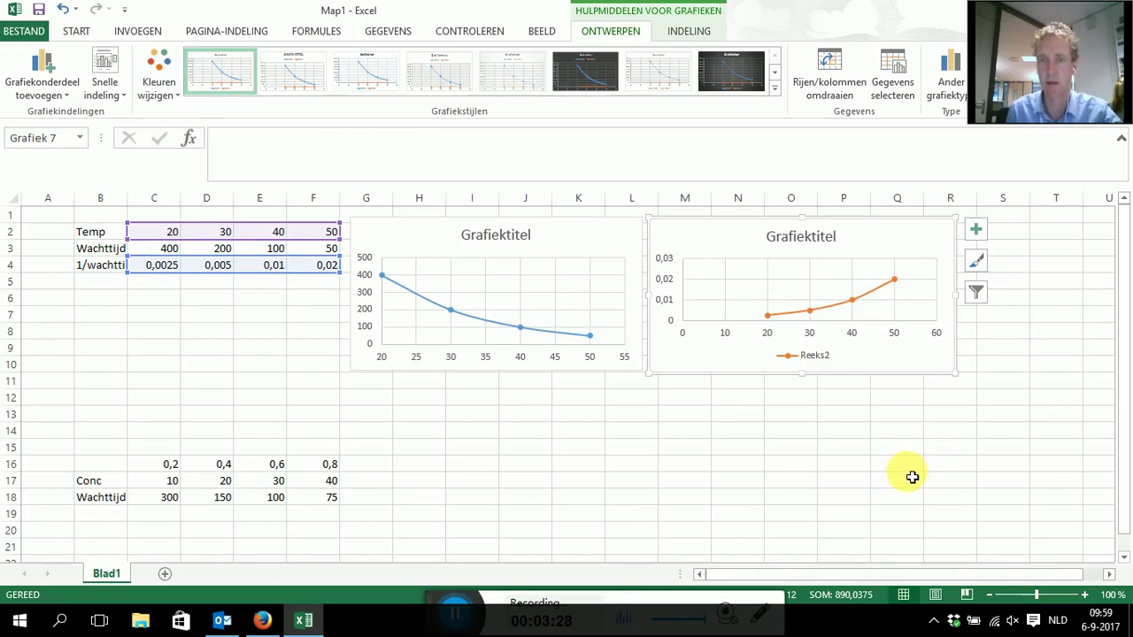
click(812, 356)
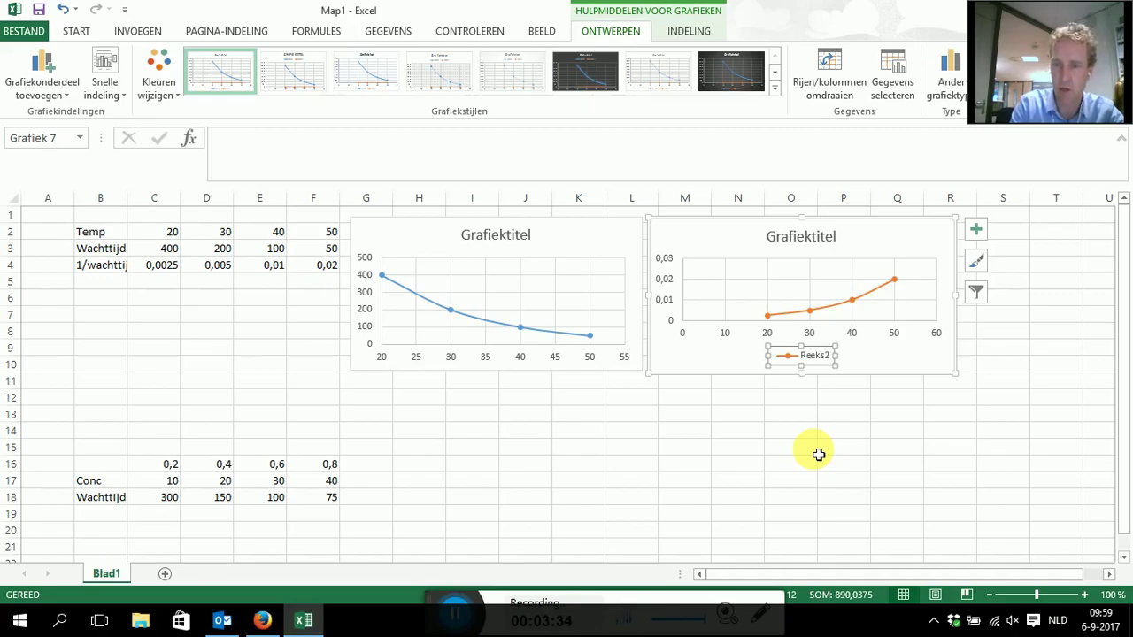
key(Delete)
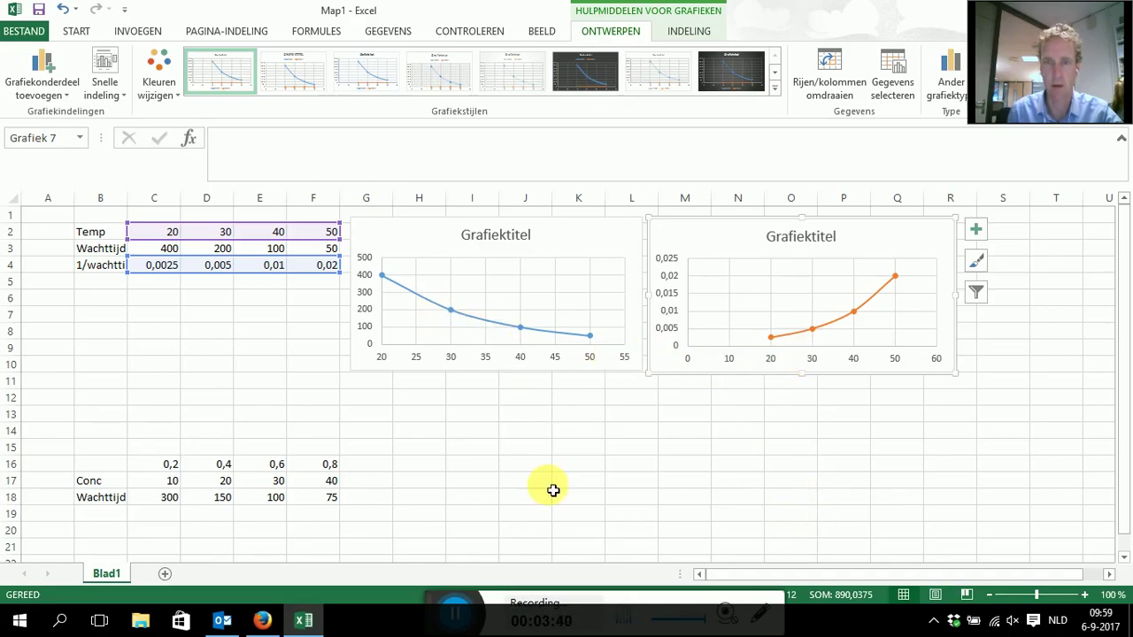
Step: Title the first chart 'Reactiesnelheid afh. van Temp'
click(482, 234)
double_click(498, 240)
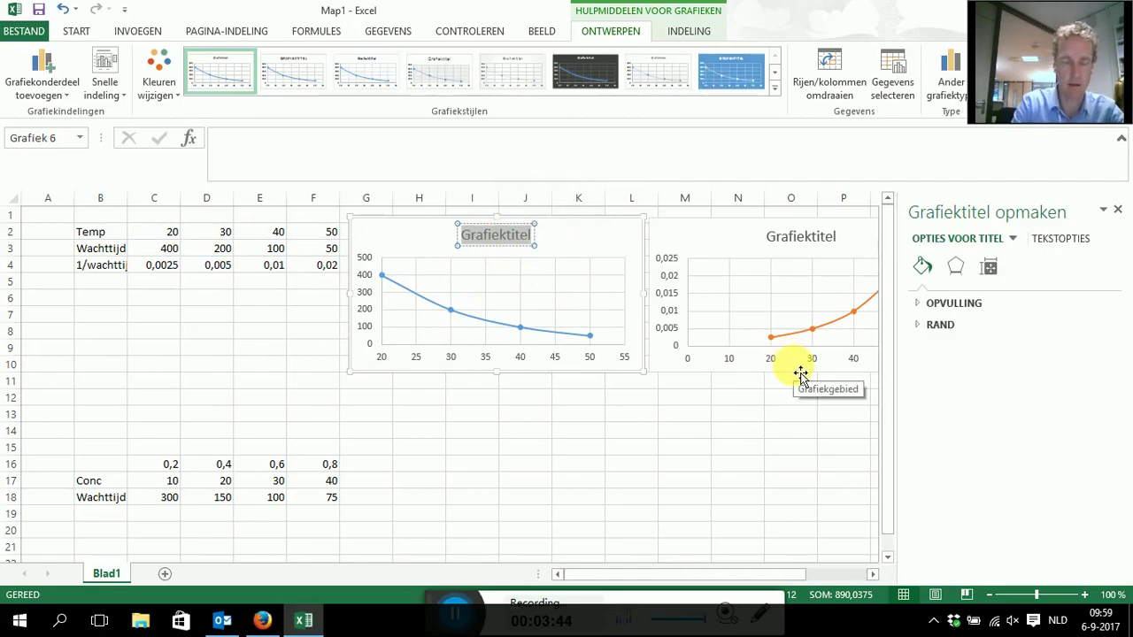
text(Read)
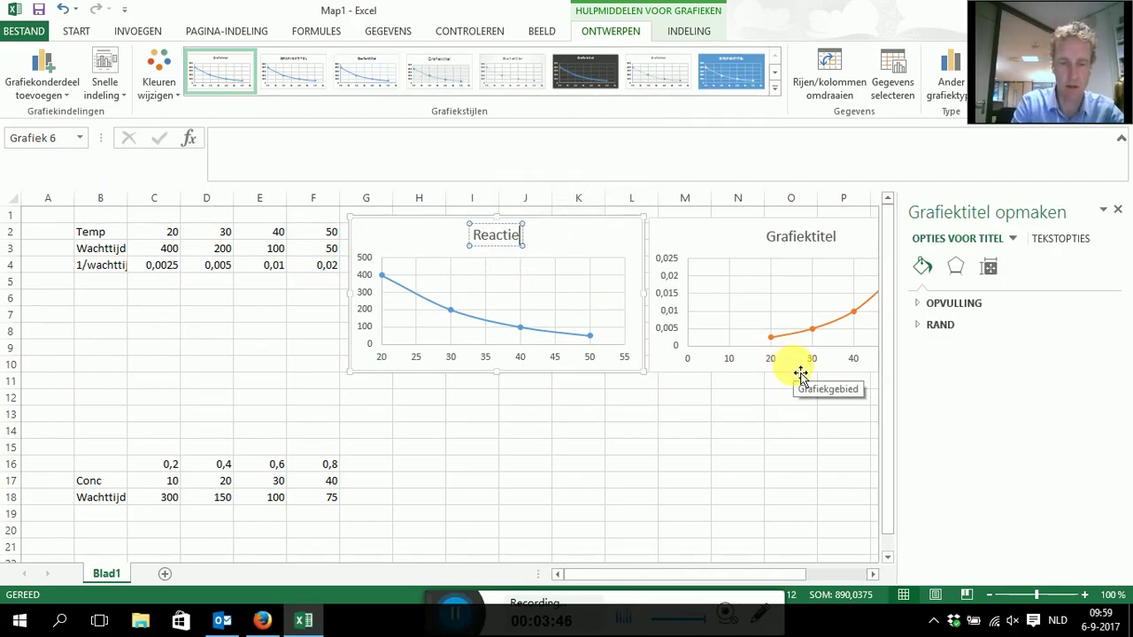
text(elheid a)
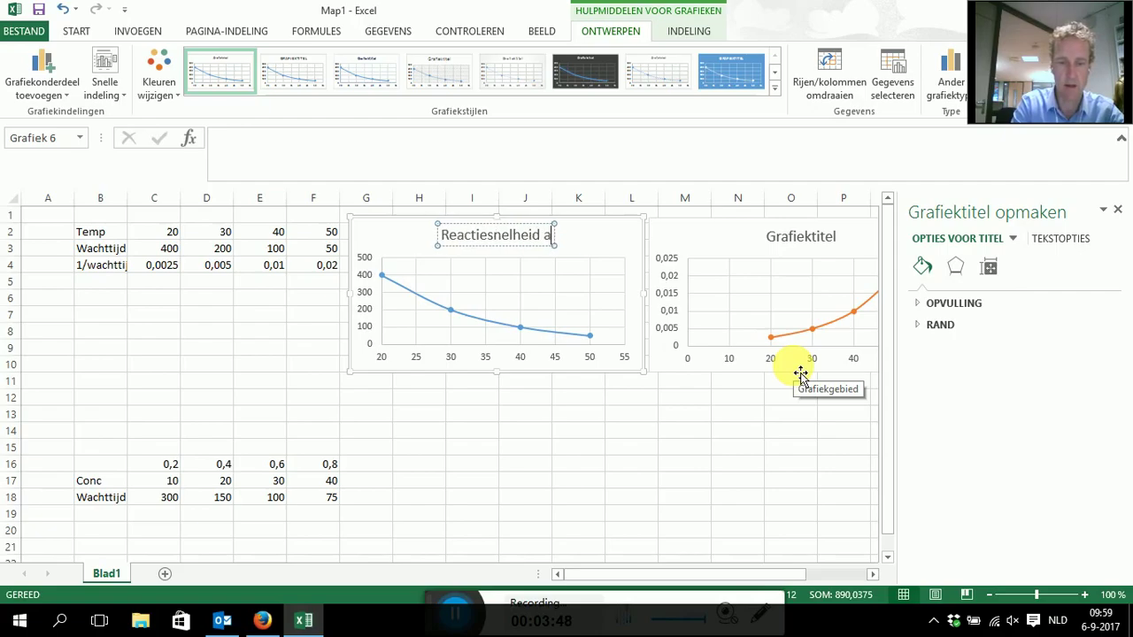
text(fh. van)
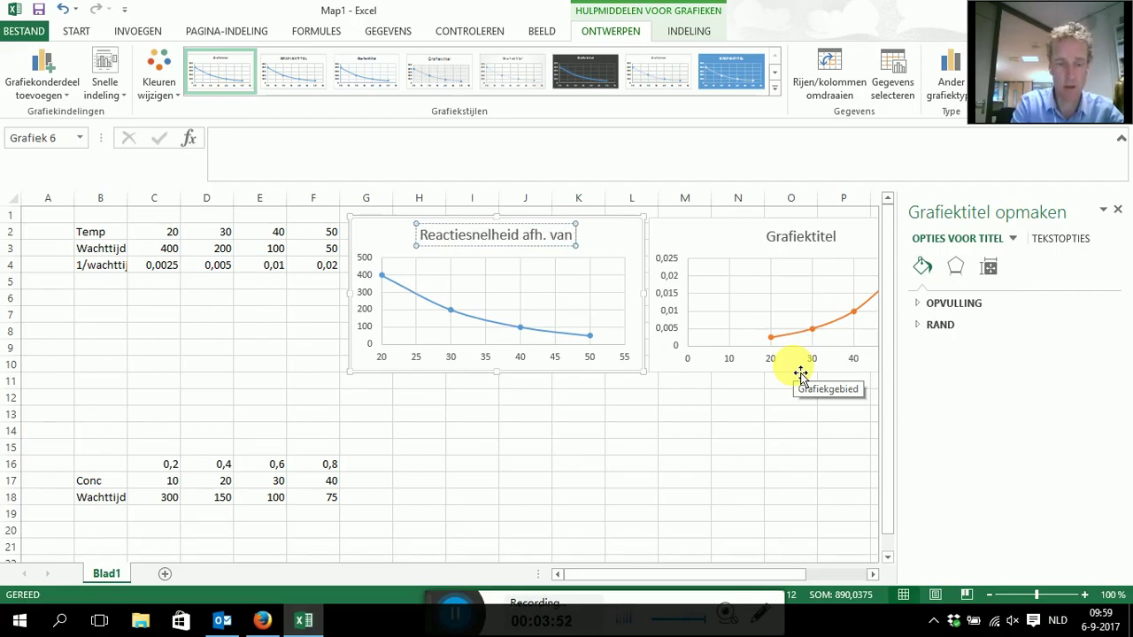
text( Temp)
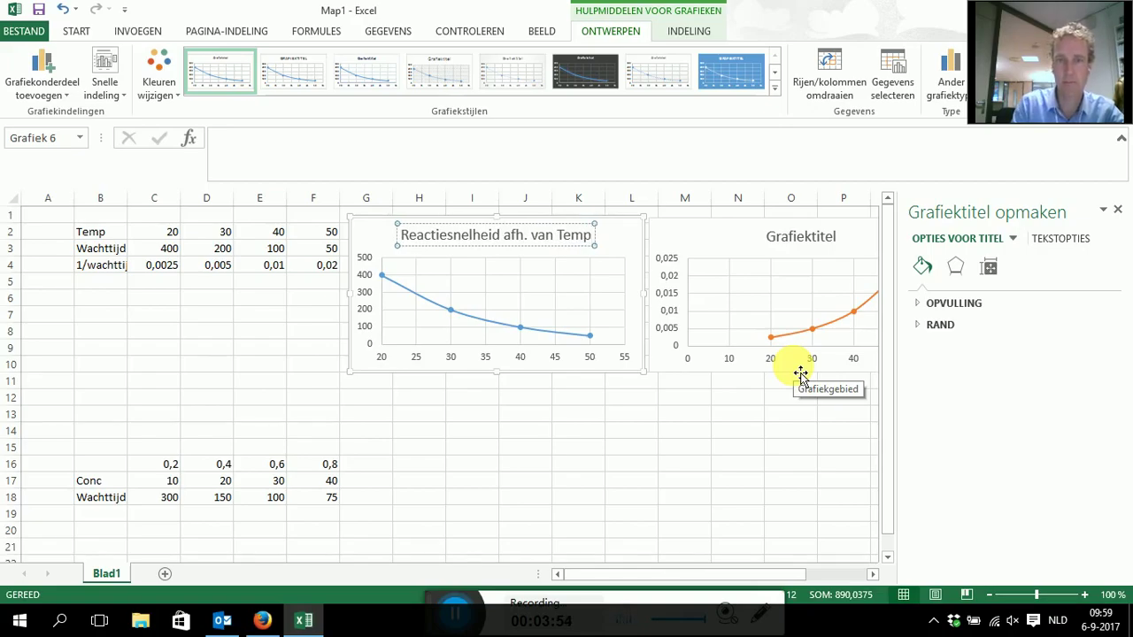
Step: Title the second chart '1/wachttijd afh. van Temp'
click(822, 237)
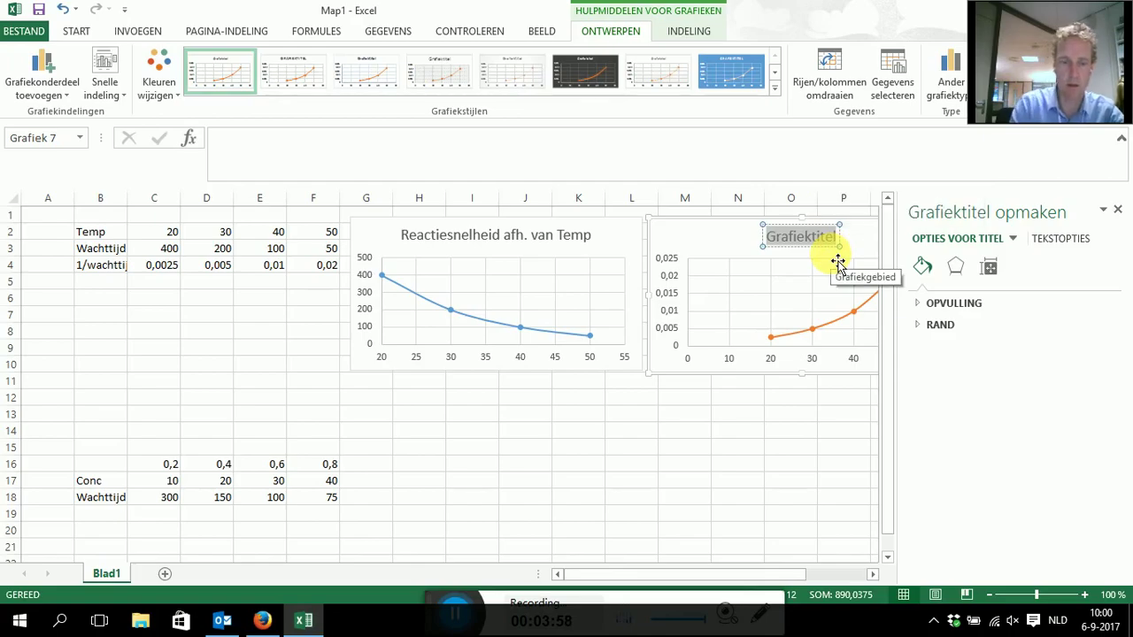
text(Re)
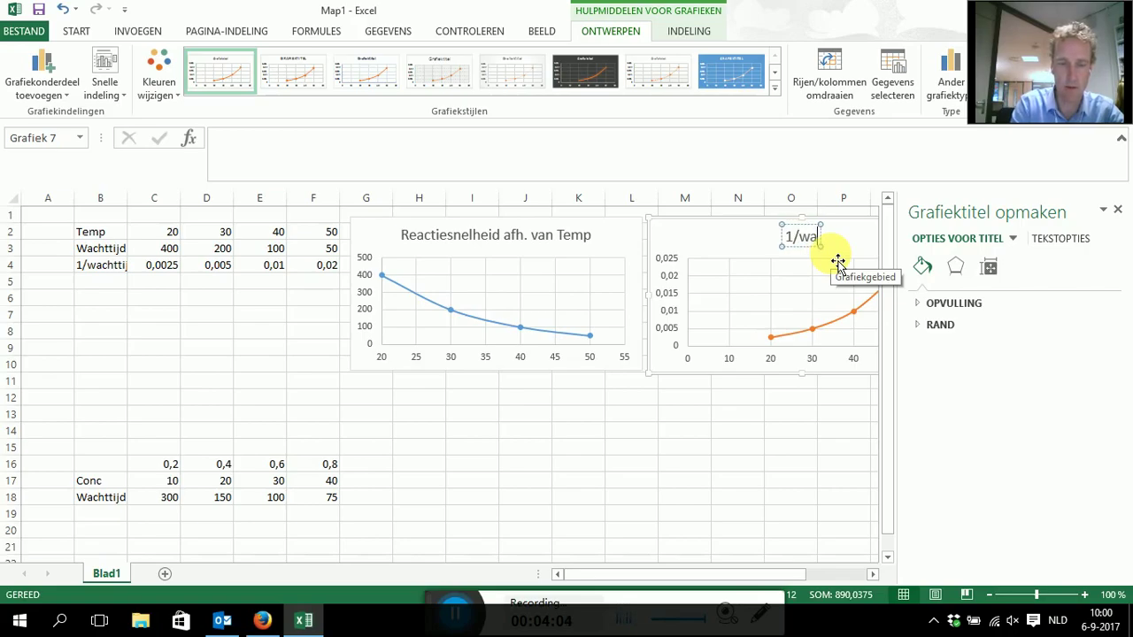
text(ijd a)
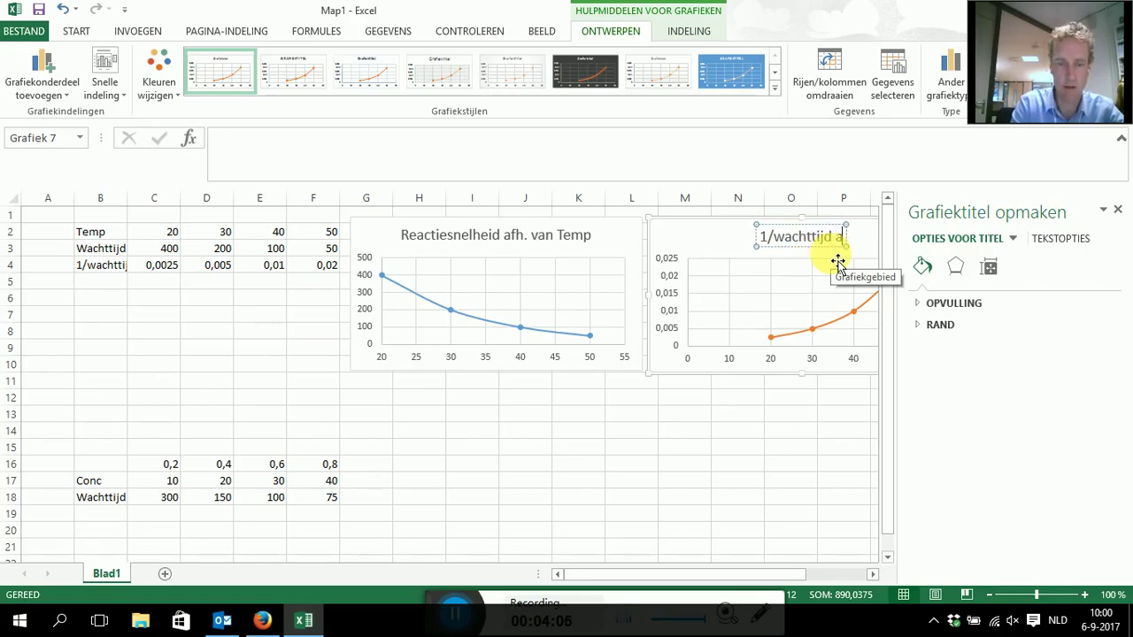
text(fh. van Te)
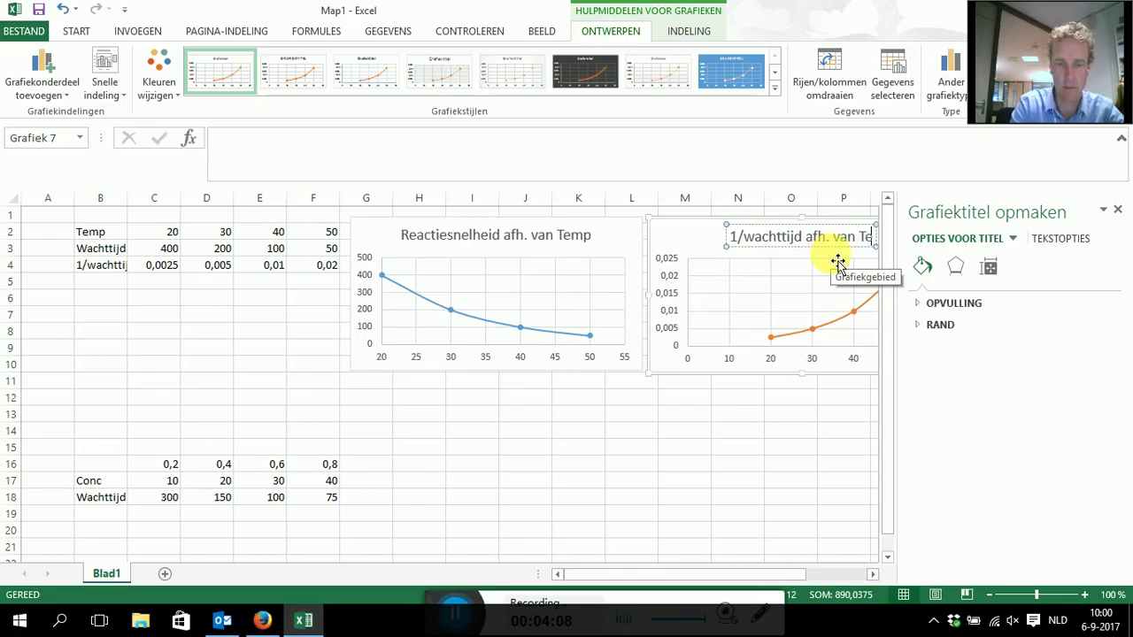
text(mp)
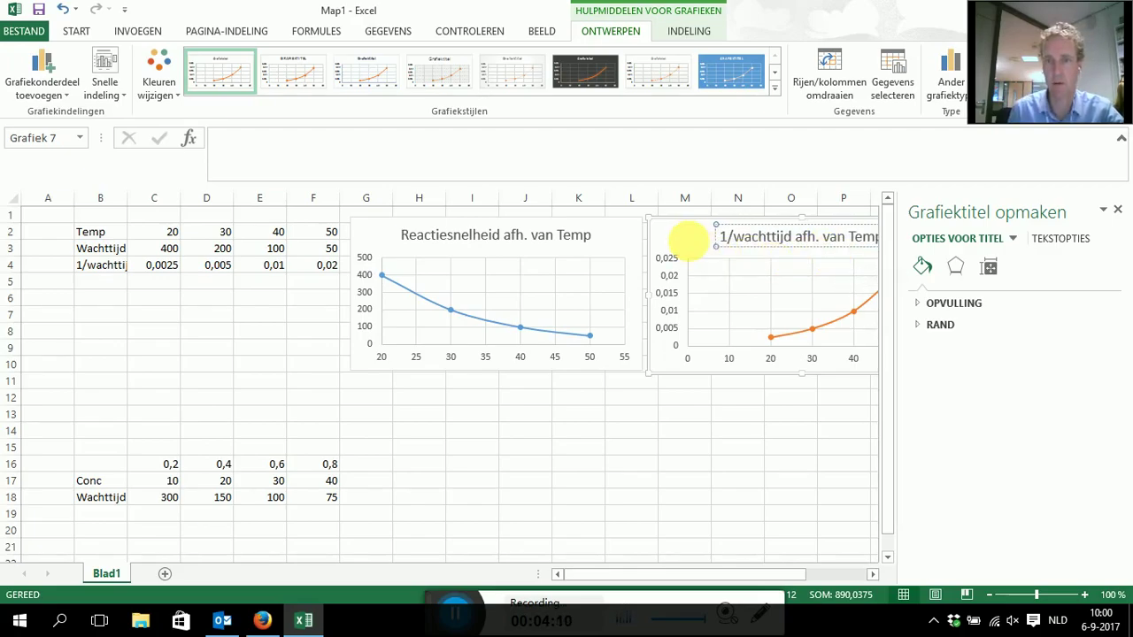
click(678, 238)
click(1117, 212)
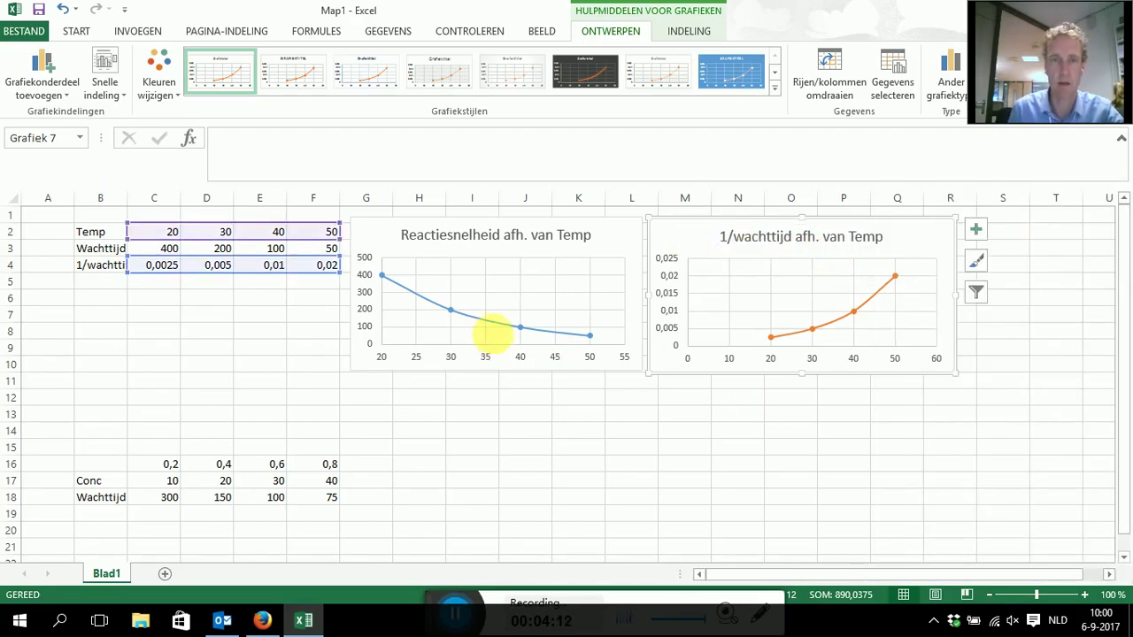
Step: Add horizontal and vertical axis titles to the second chart
click(62, 96)
mouse_move(46, 133)
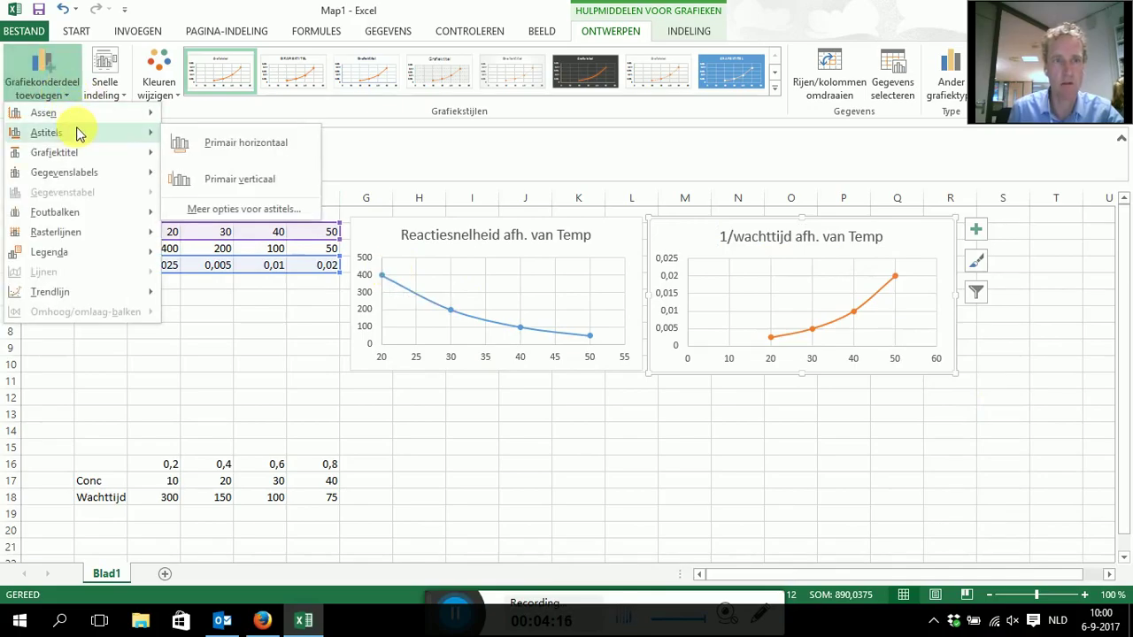
click(222, 144)
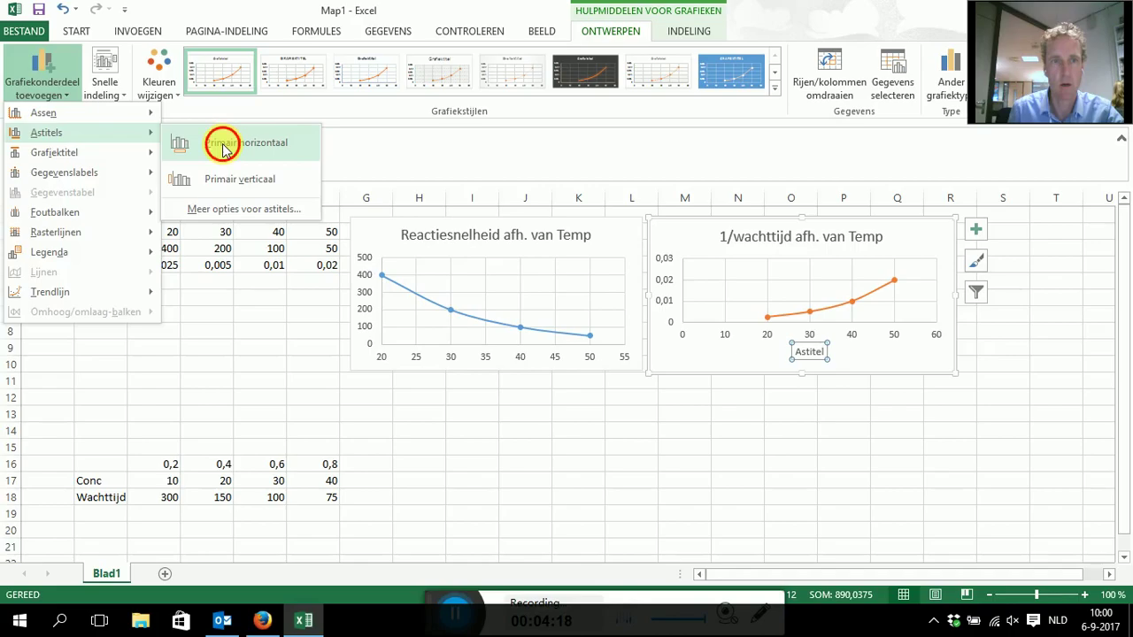
click(40, 79)
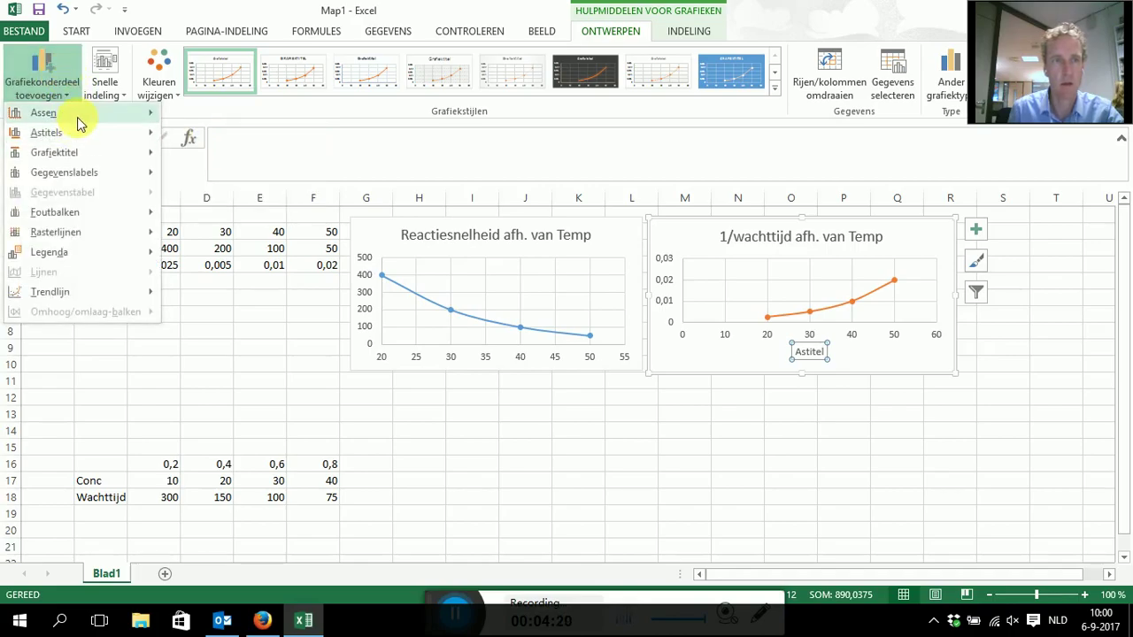
mouse_move(43, 113)
click(238, 159)
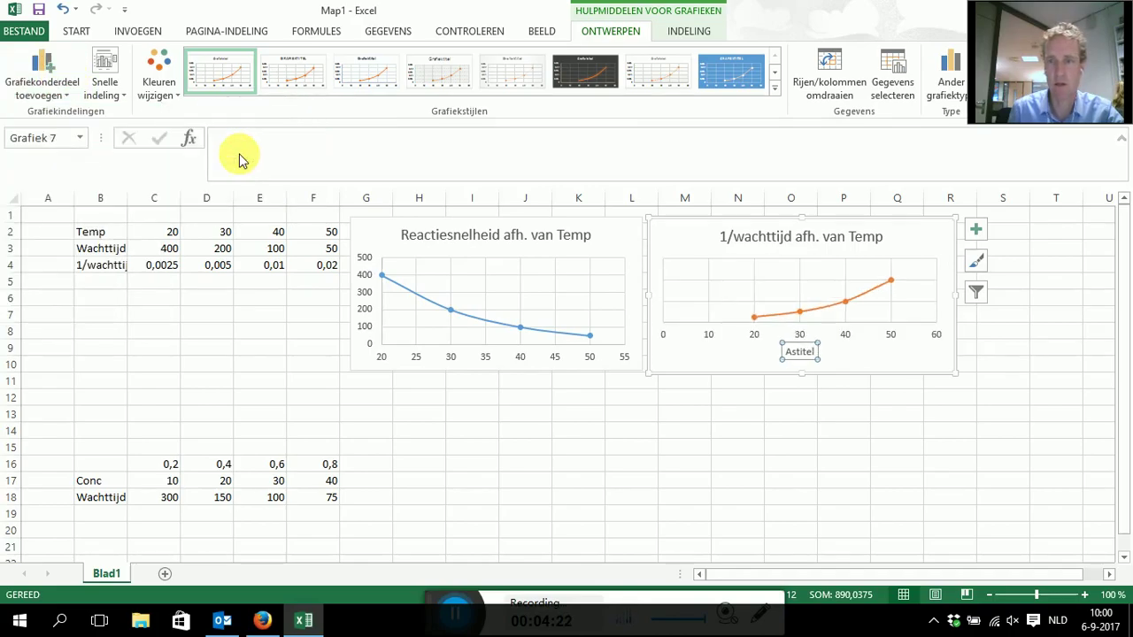
click(40, 78)
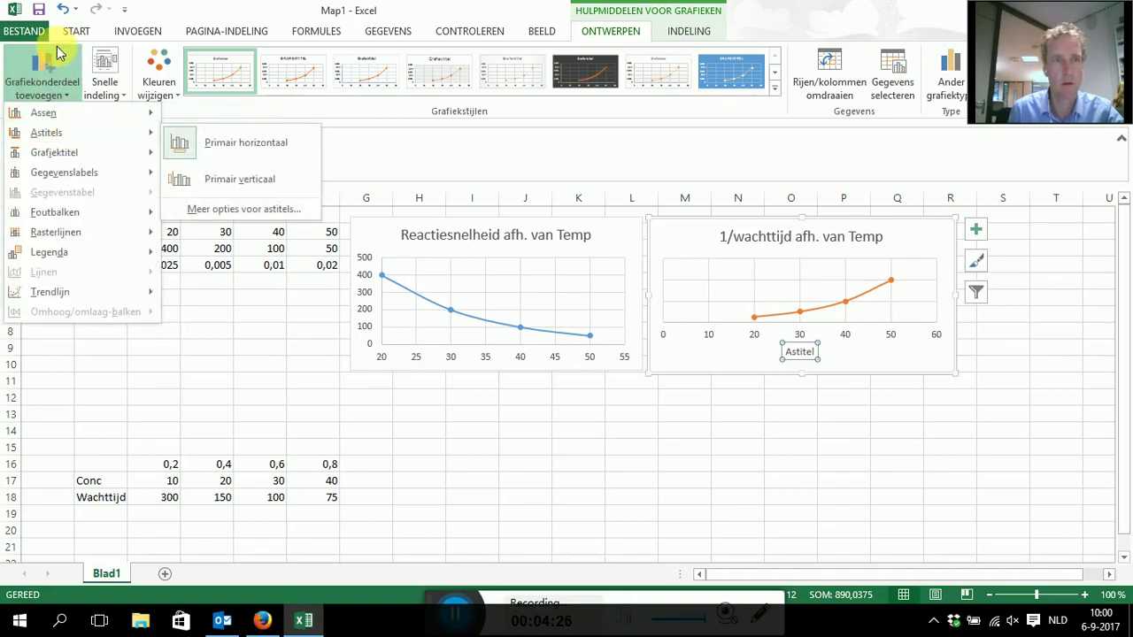
click(64, 11)
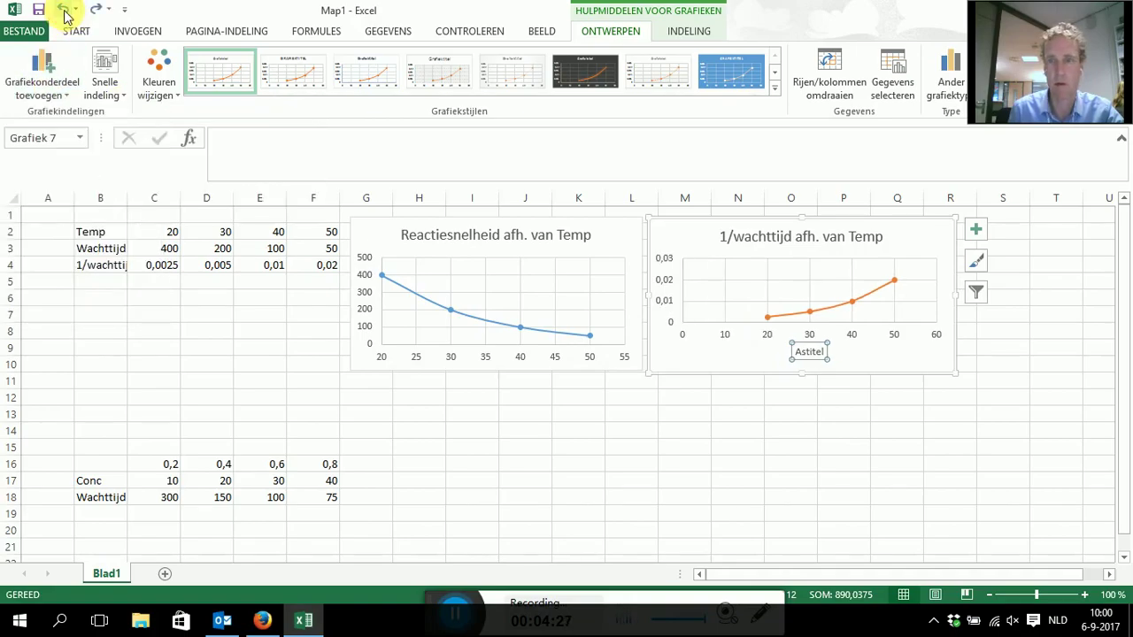
click(40, 88)
mouse_move(46, 133)
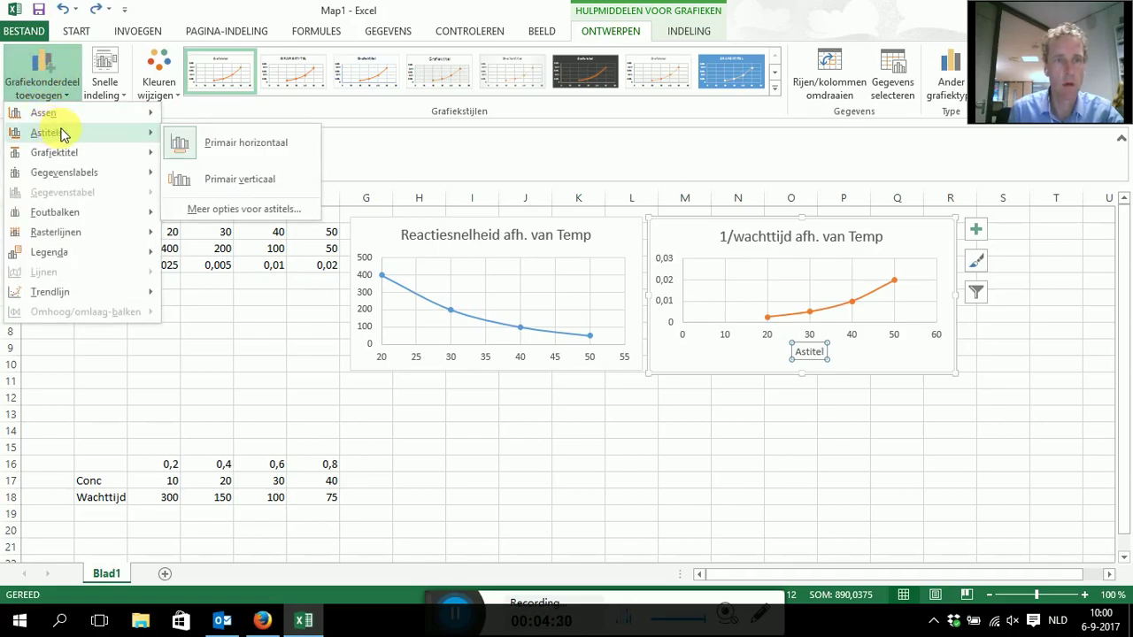
click(229, 180)
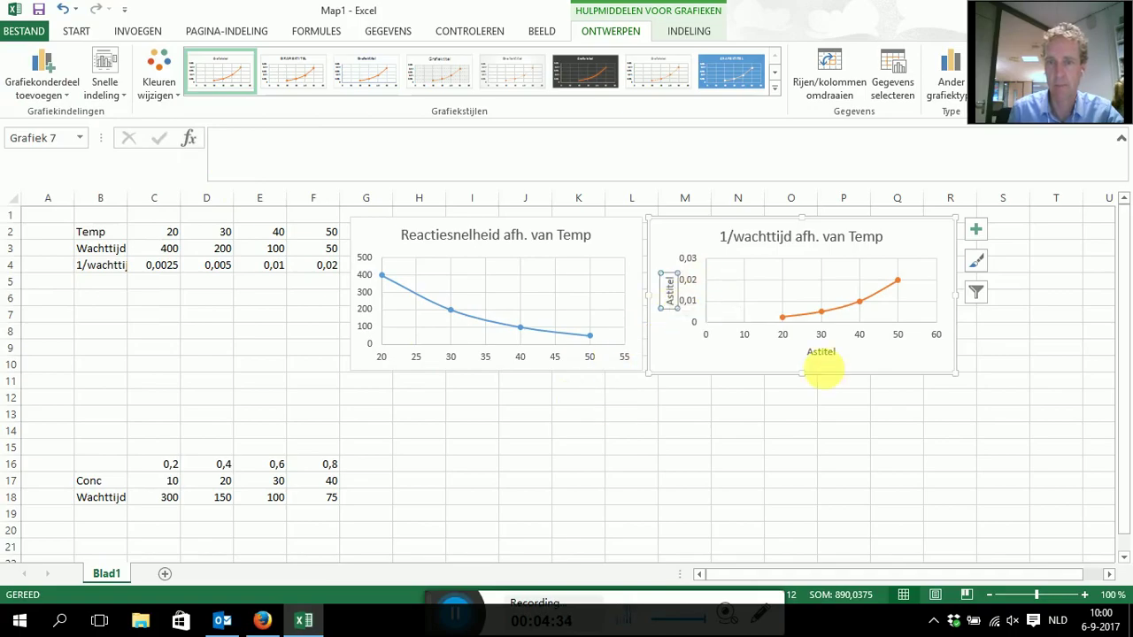
Step: Set the horizontal axis title to 'Temp (C)'
double_click(821, 354)
double_click(823, 352)
text(Temp (C))
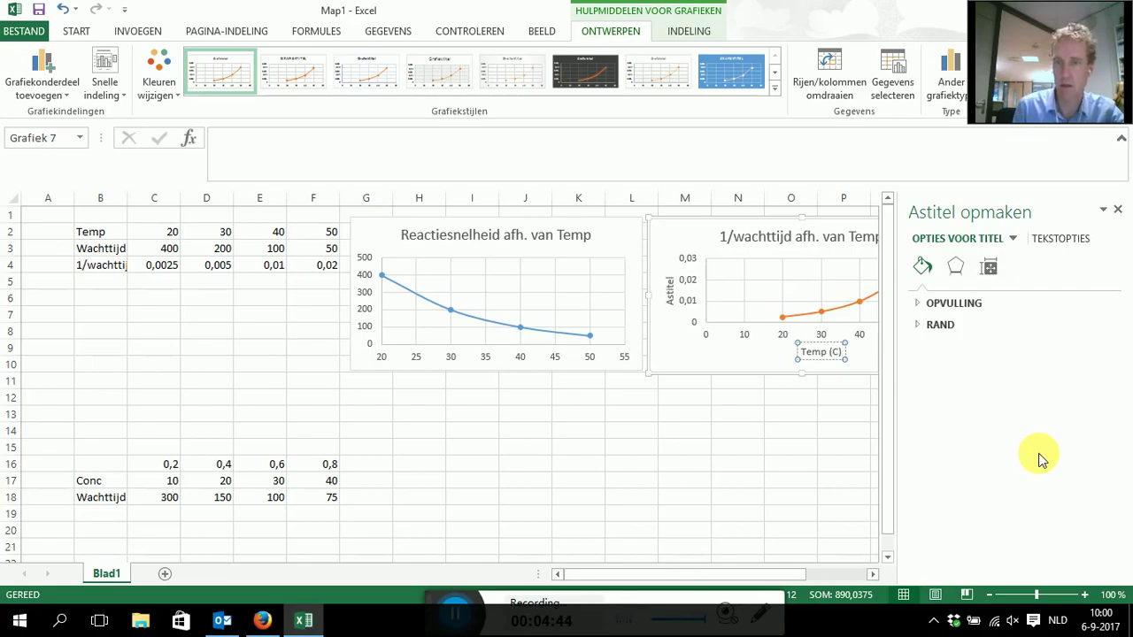
click(669, 288)
text(1/wachttijd)
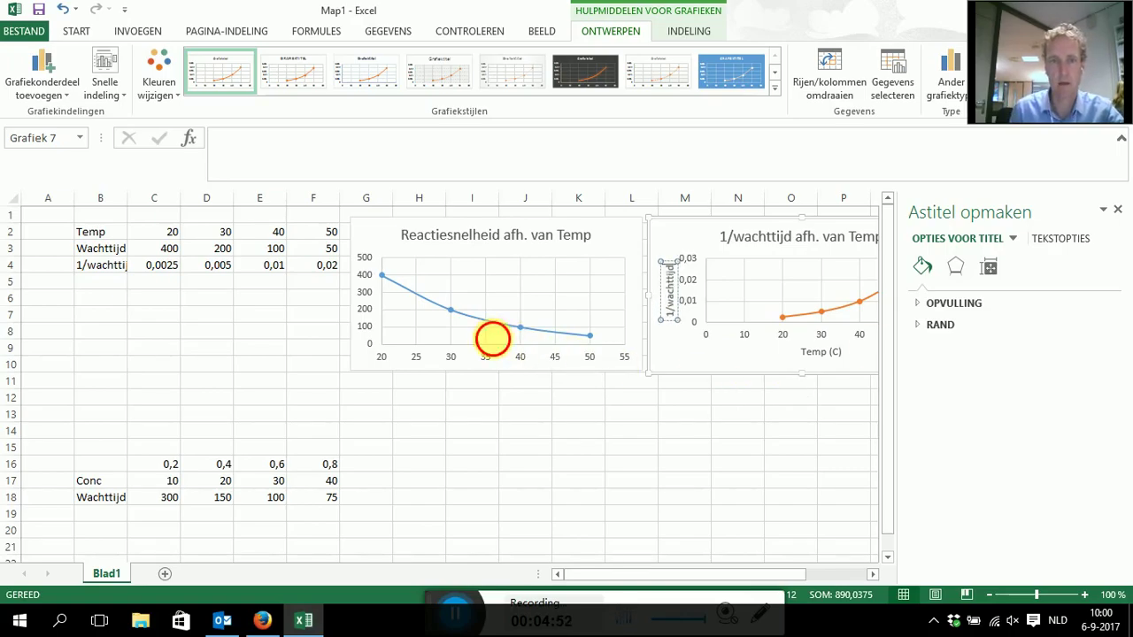
click(490, 326)
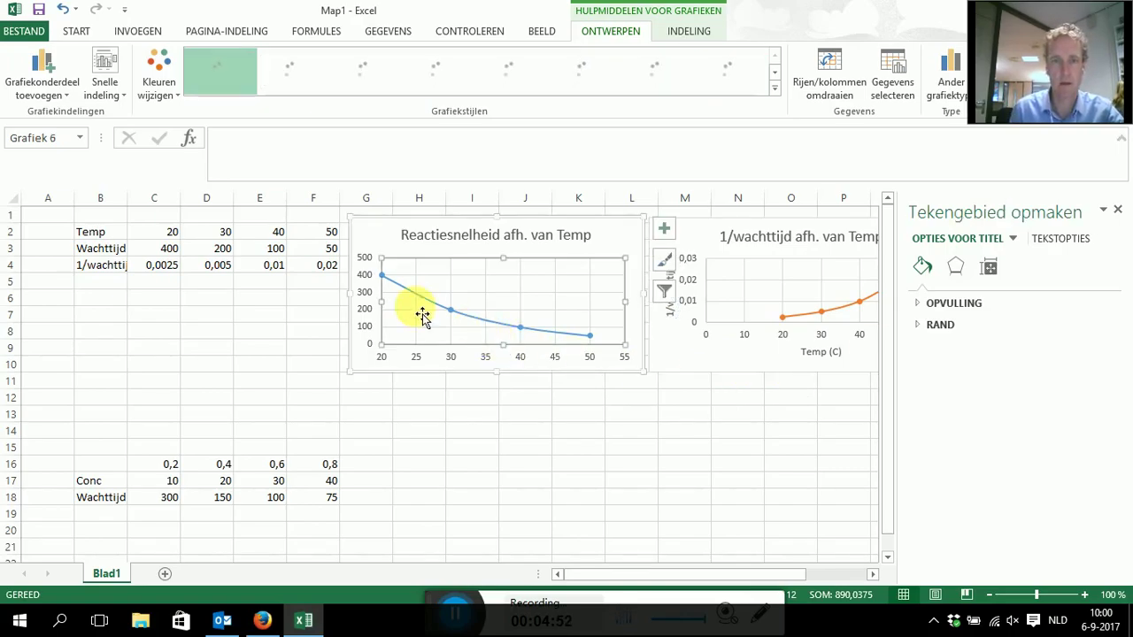
click(377, 234)
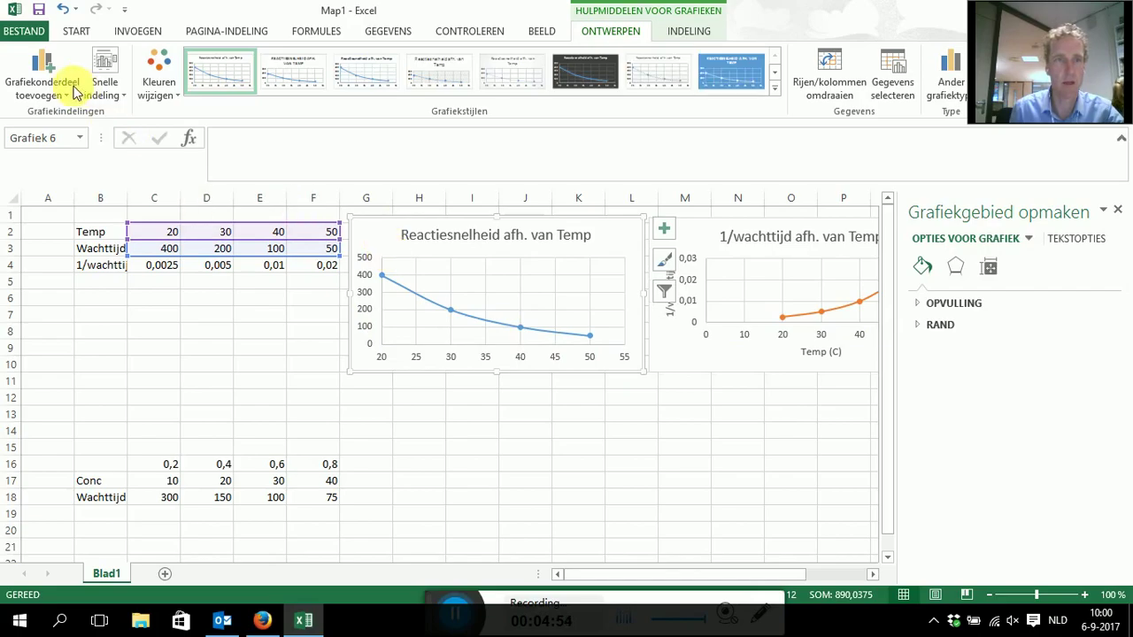
click(40, 80)
mouse_move(46, 132)
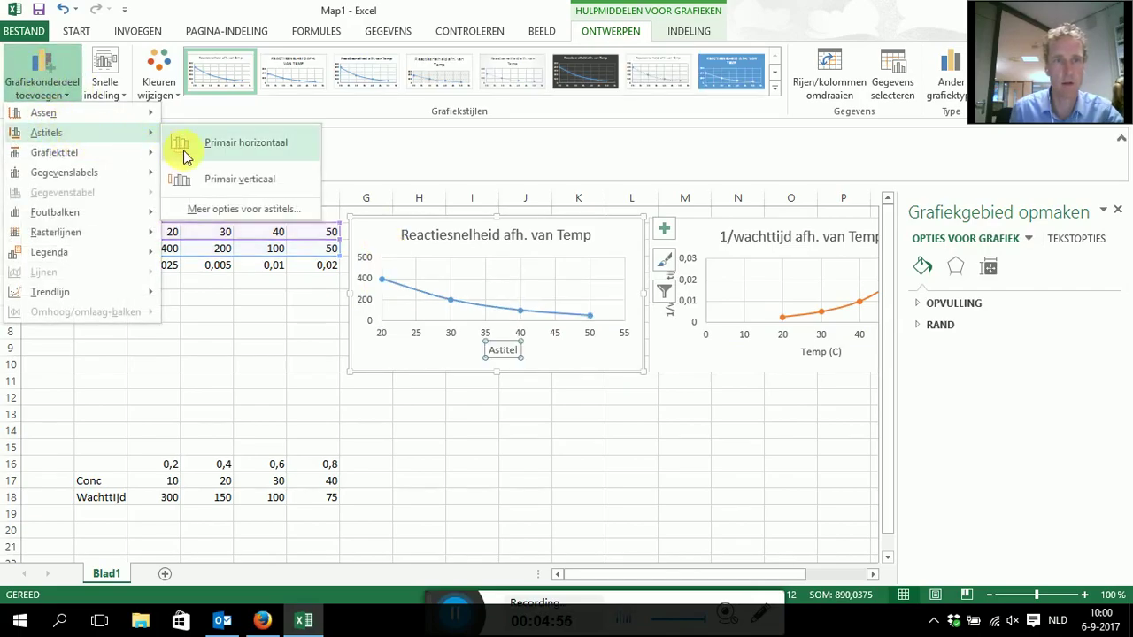
click(212, 138)
click(44, 80)
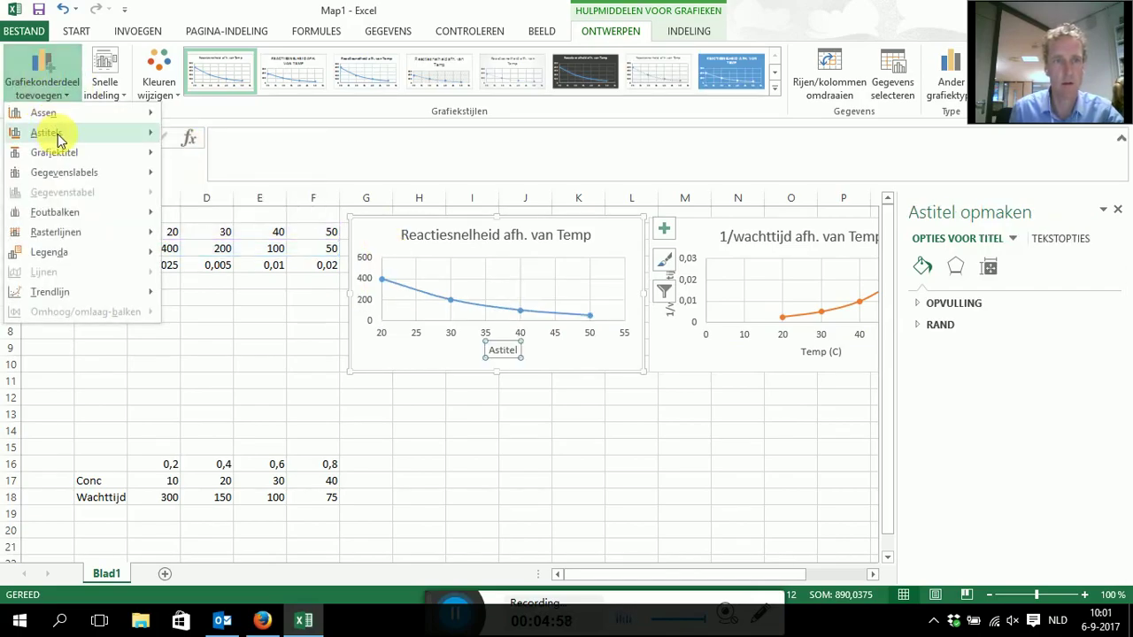
click(182, 178)
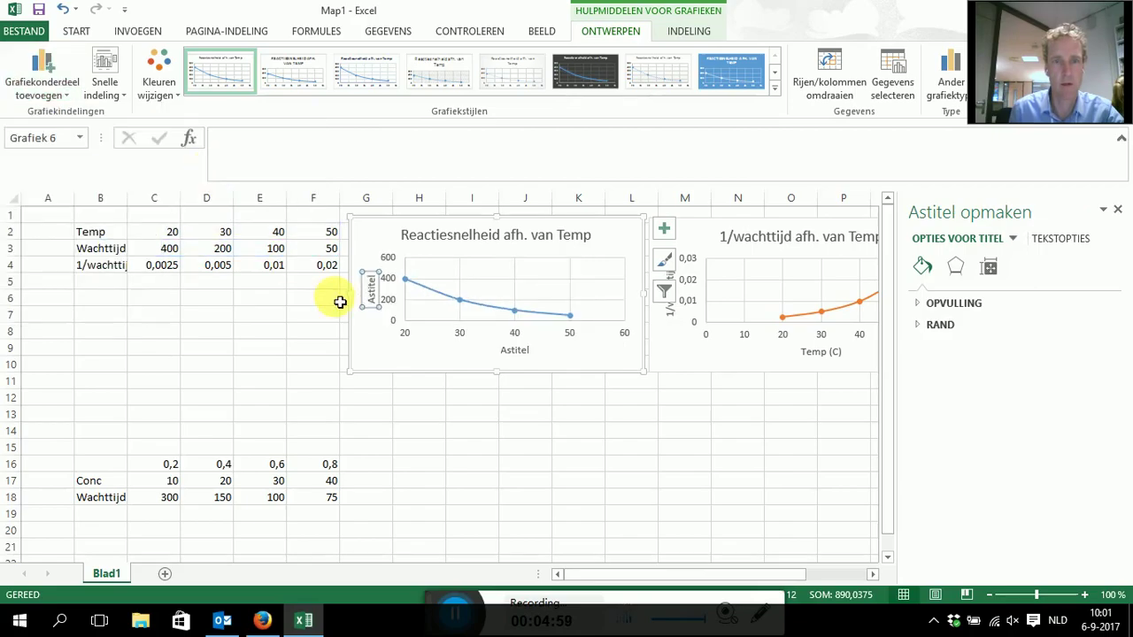
click(514, 350)
double_click(515, 350)
text(Temp (C)
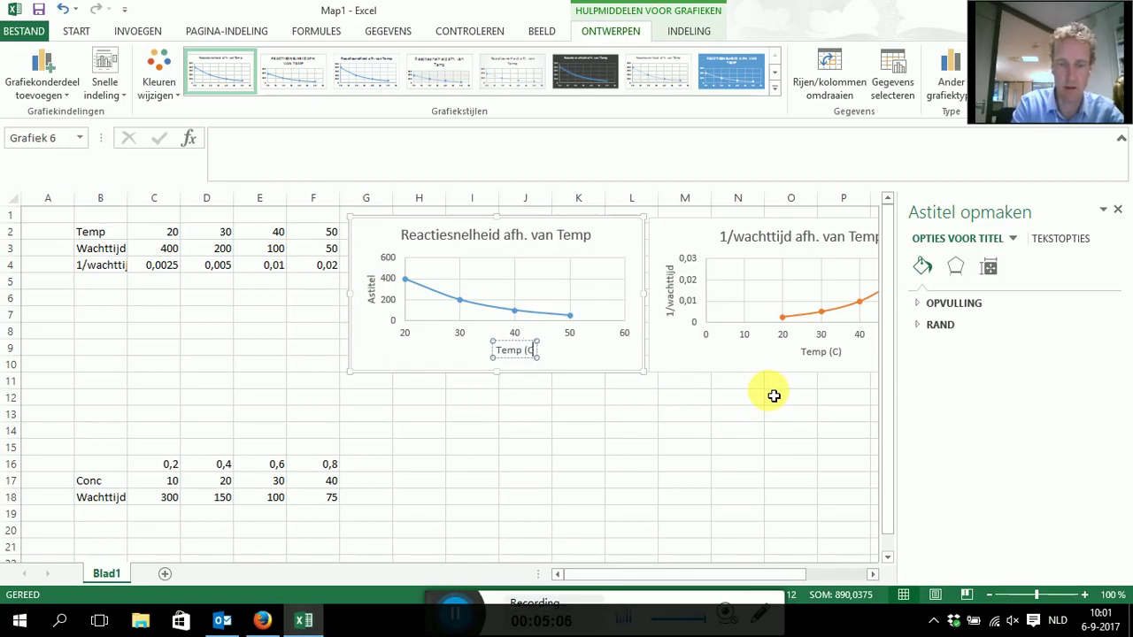
text())
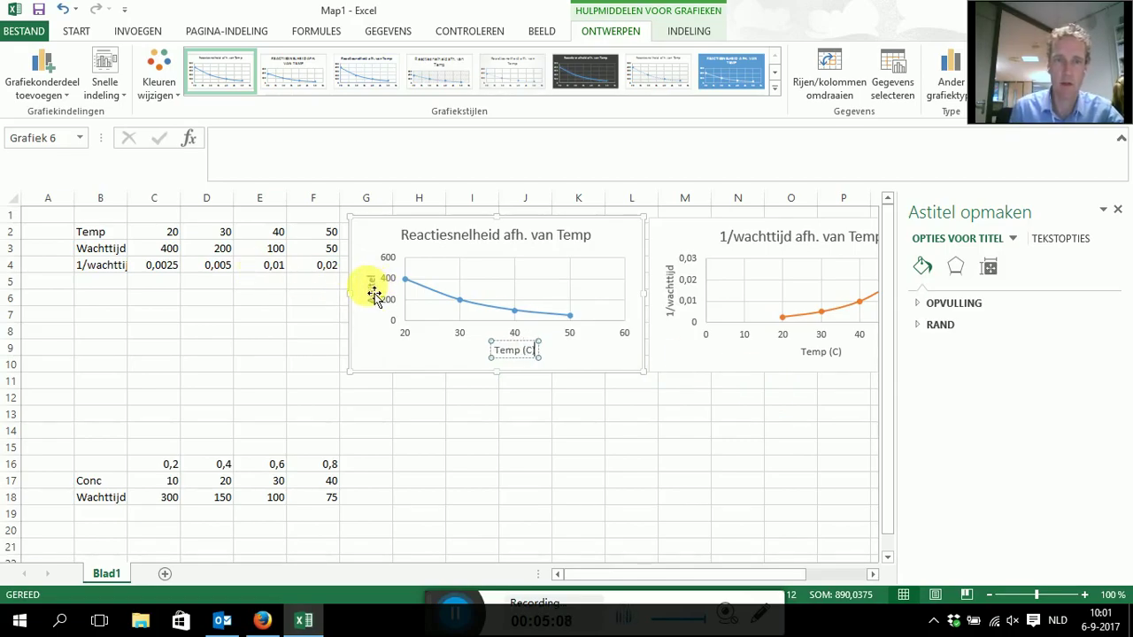
double_click(374, 291)
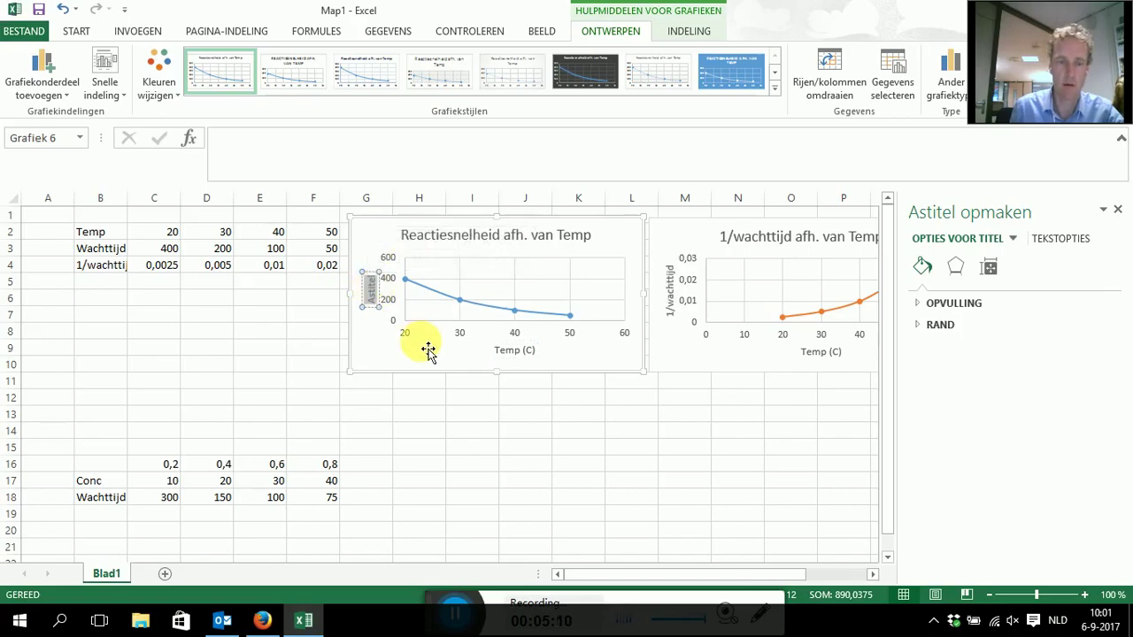
text(Wachttijd in s)
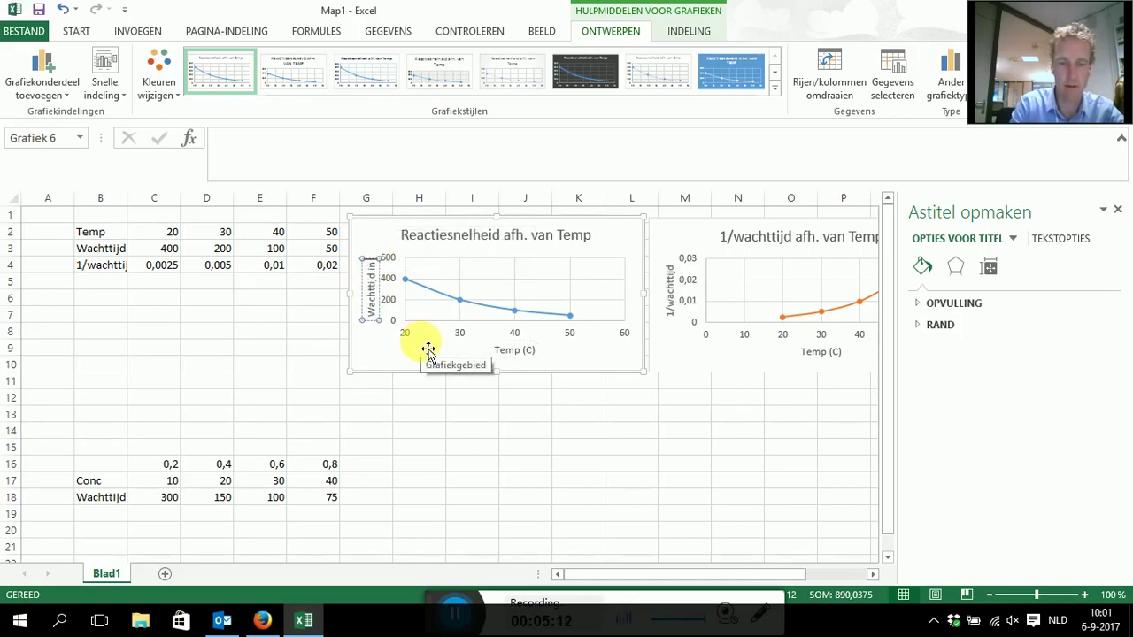
text(ec)
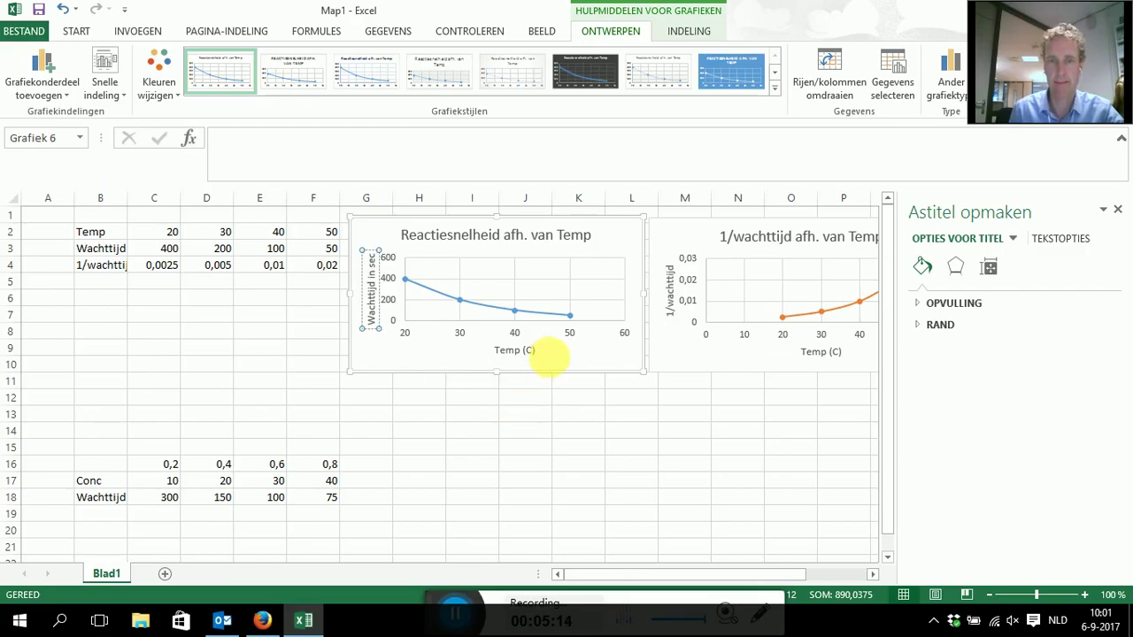
click(549, 355)
click(566, 434)
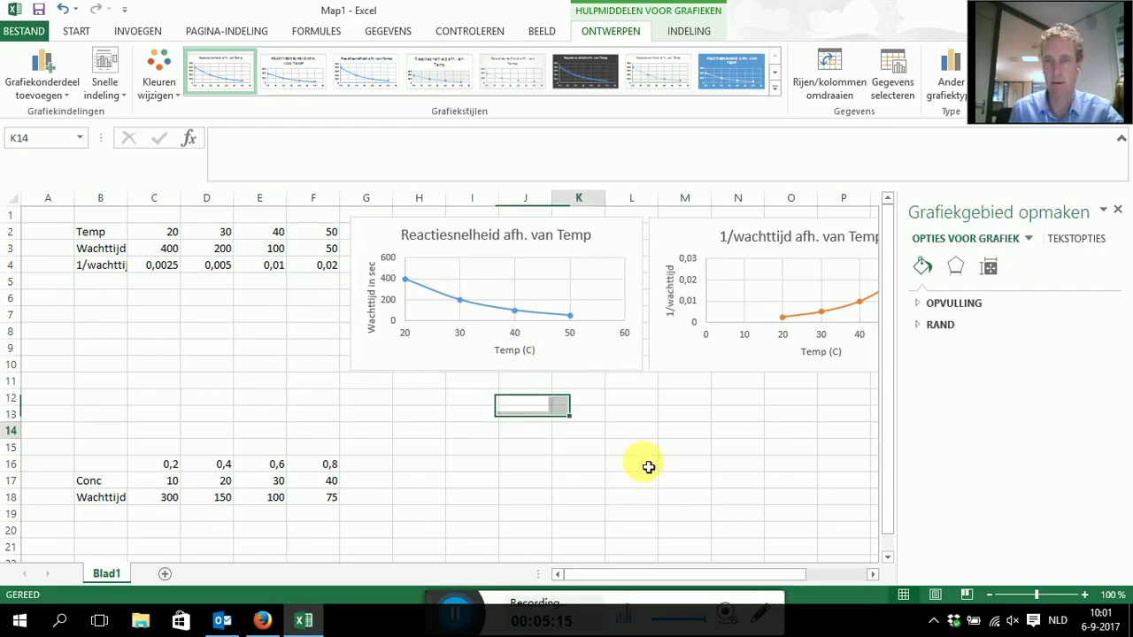
click(1118, 211)
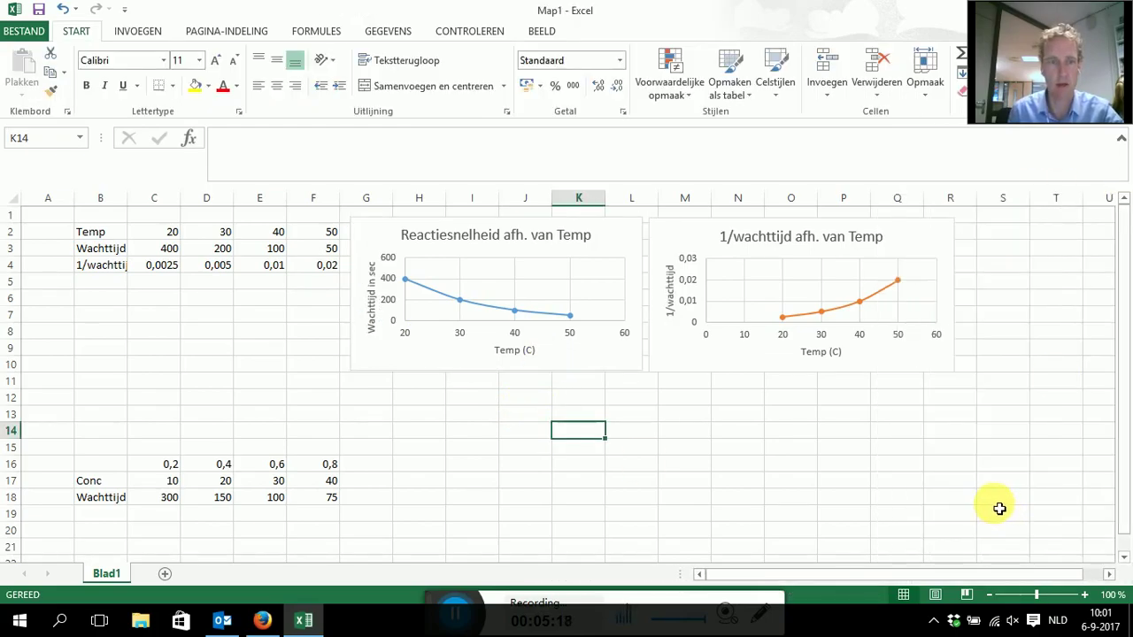
scroll(999, 508, down, 2)
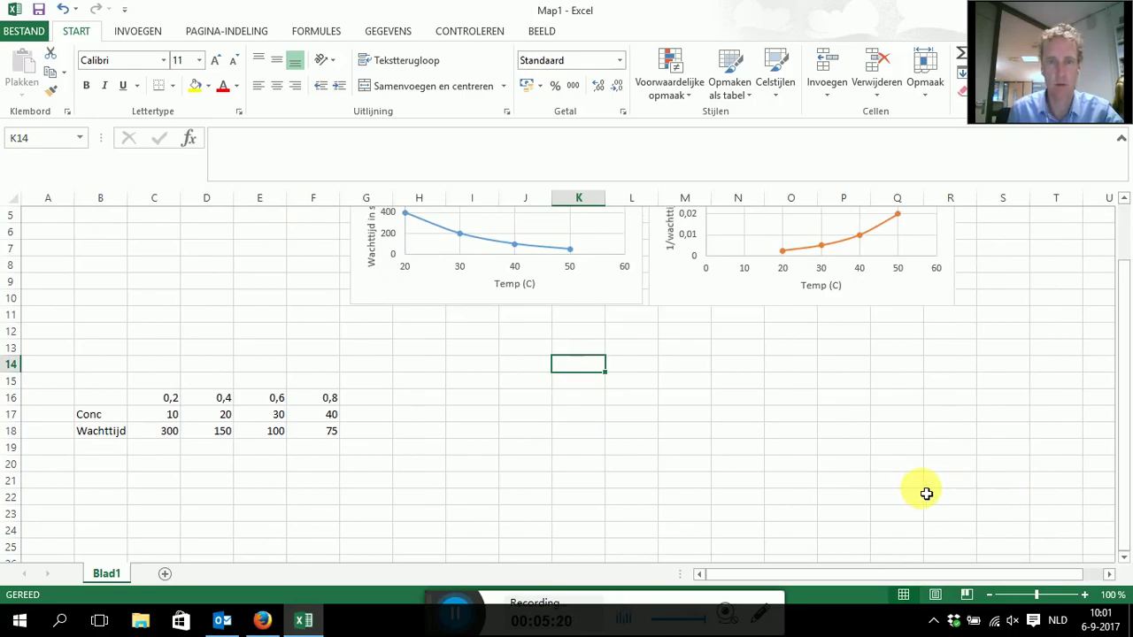
scroll(926, 493, up, 2)
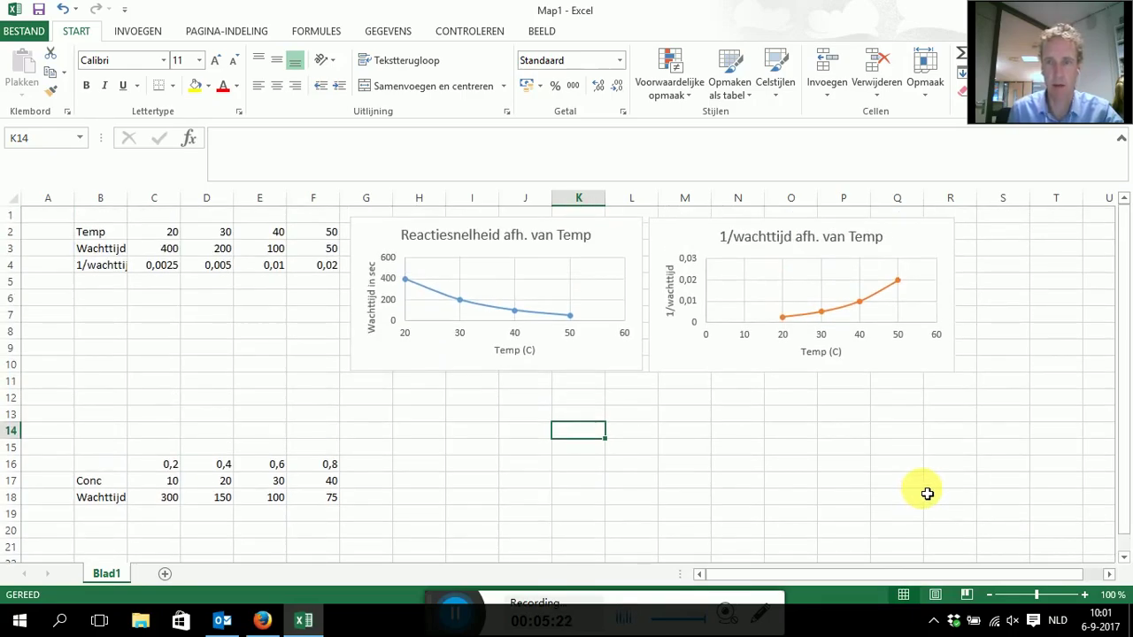
scroll(926, 494, down, 2)
scroll(927, 497, down, 4)
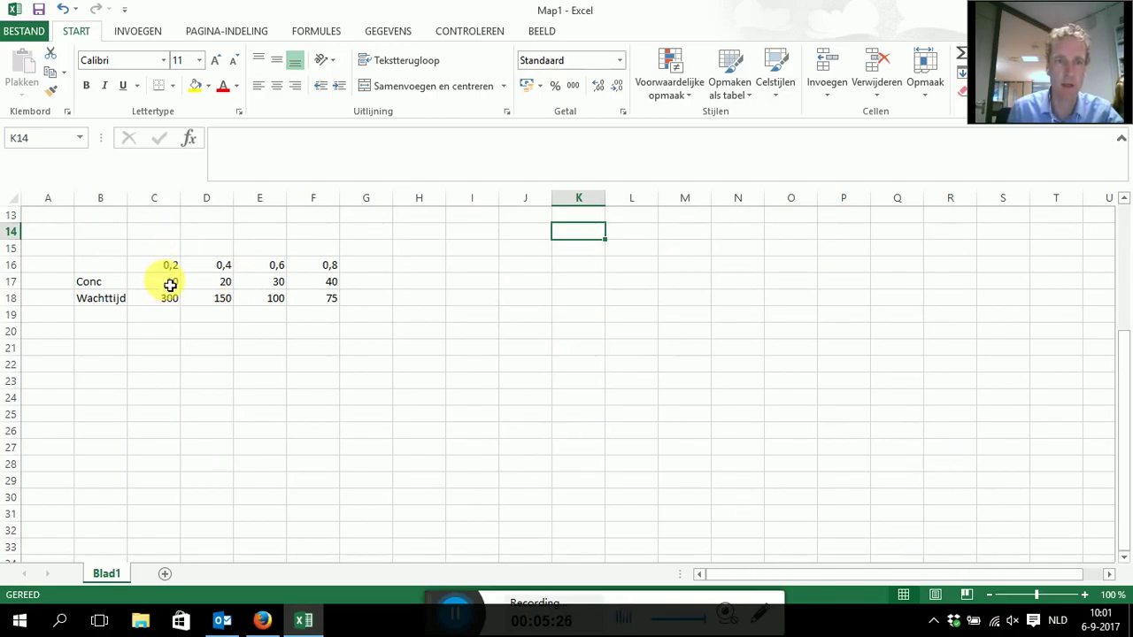
Step: Insert a smooth-line scatter chart from the Conc and Wachttijd values C17:F18
drag(169, 283, 318, 296)
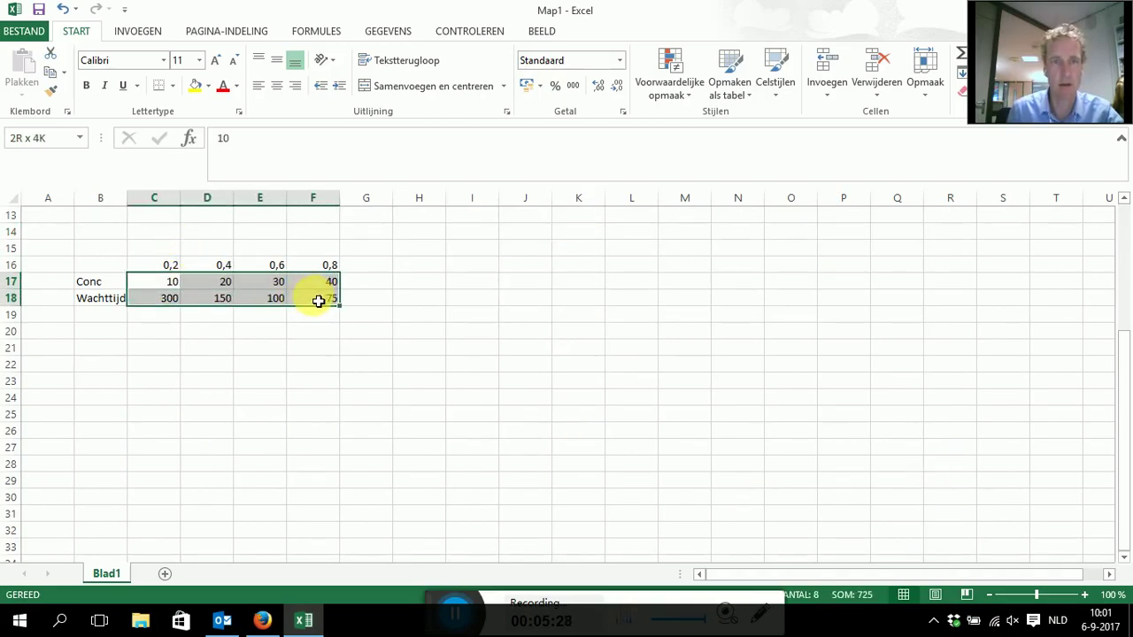
click(137, 33)
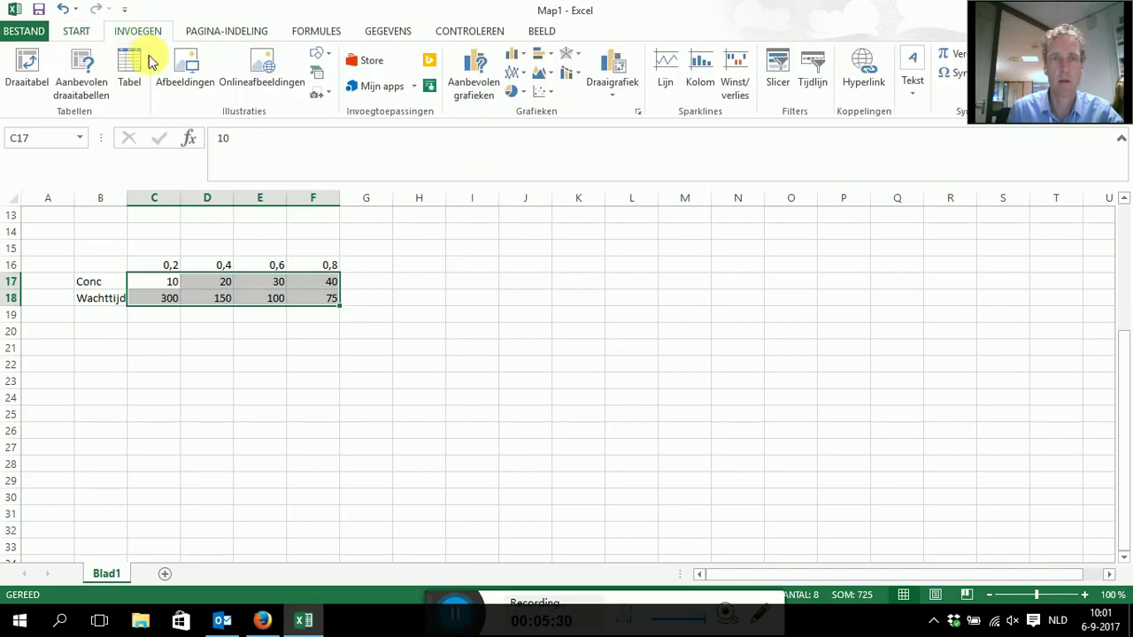
click(555, 98)
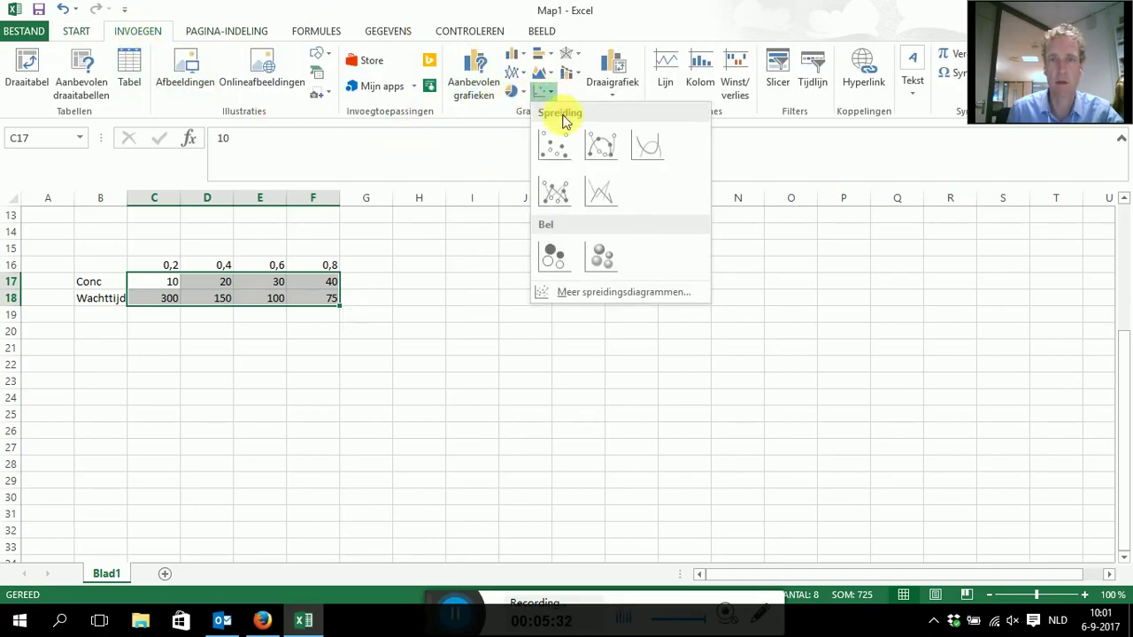
click(601, 147)
Step: Move the new chart up to sit beside the Conc table
click(588, 297)
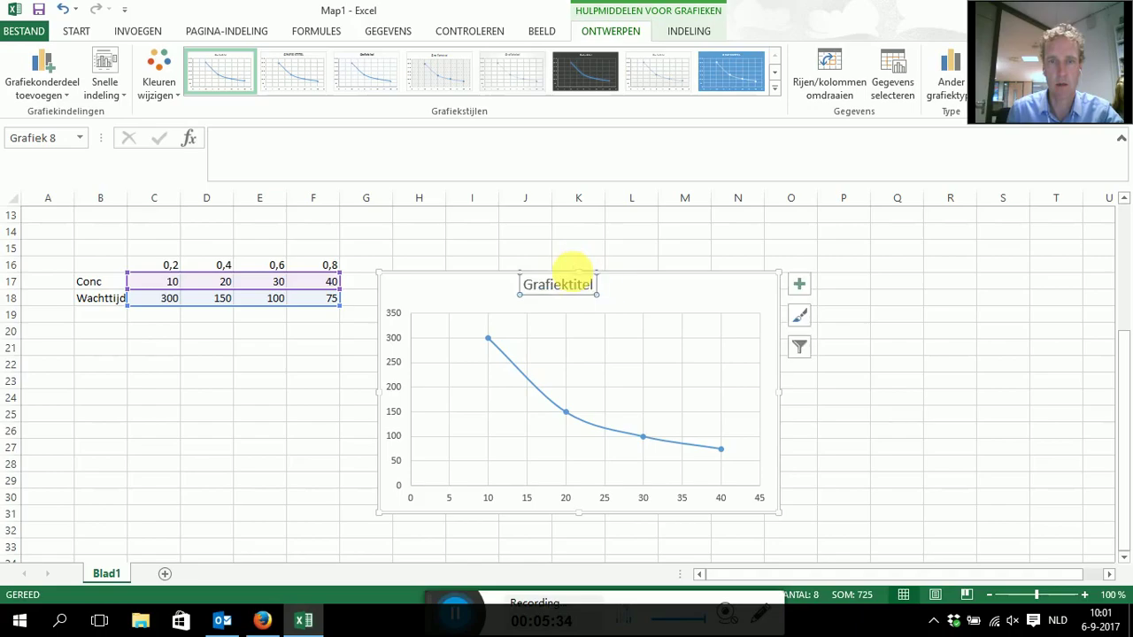
drag(652, 291, 626, 235)
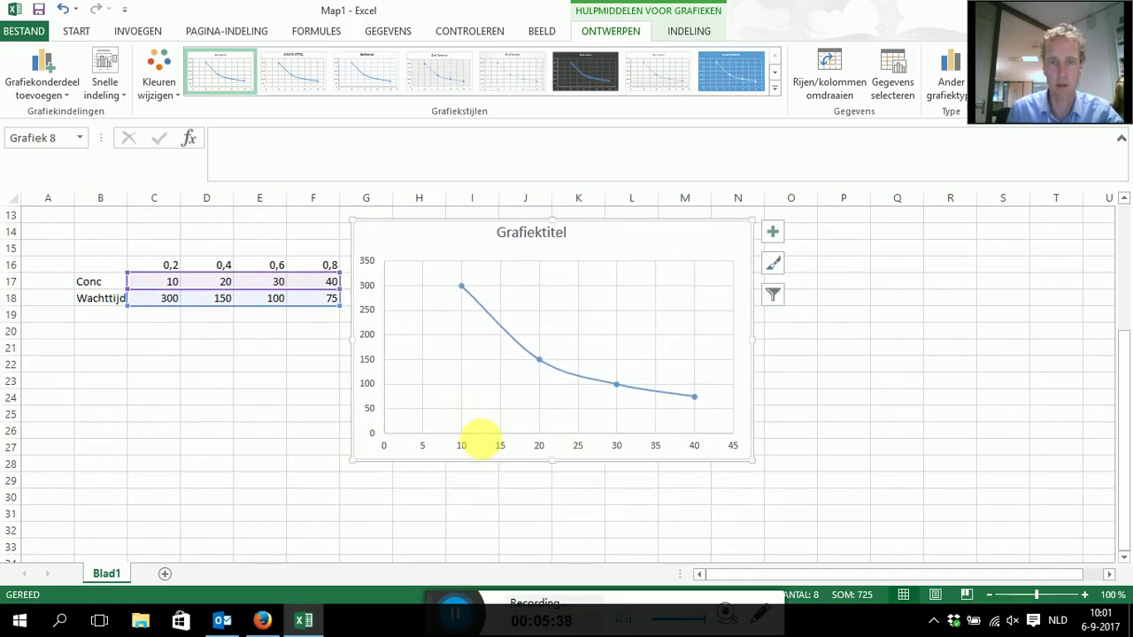
double_click(490, 448)
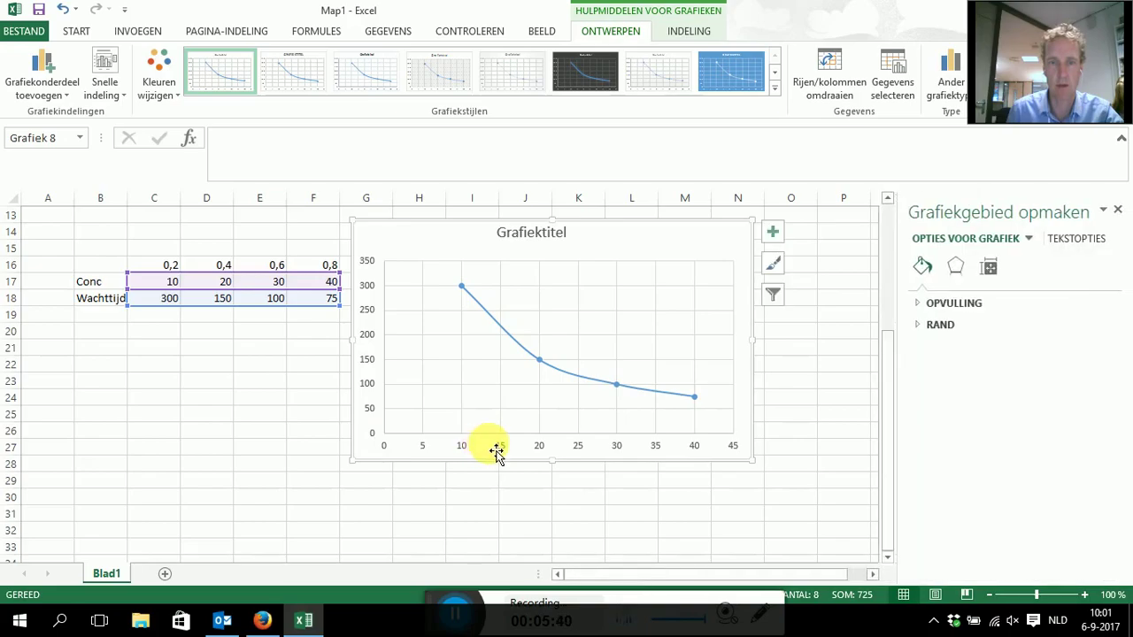
click(499, 448)
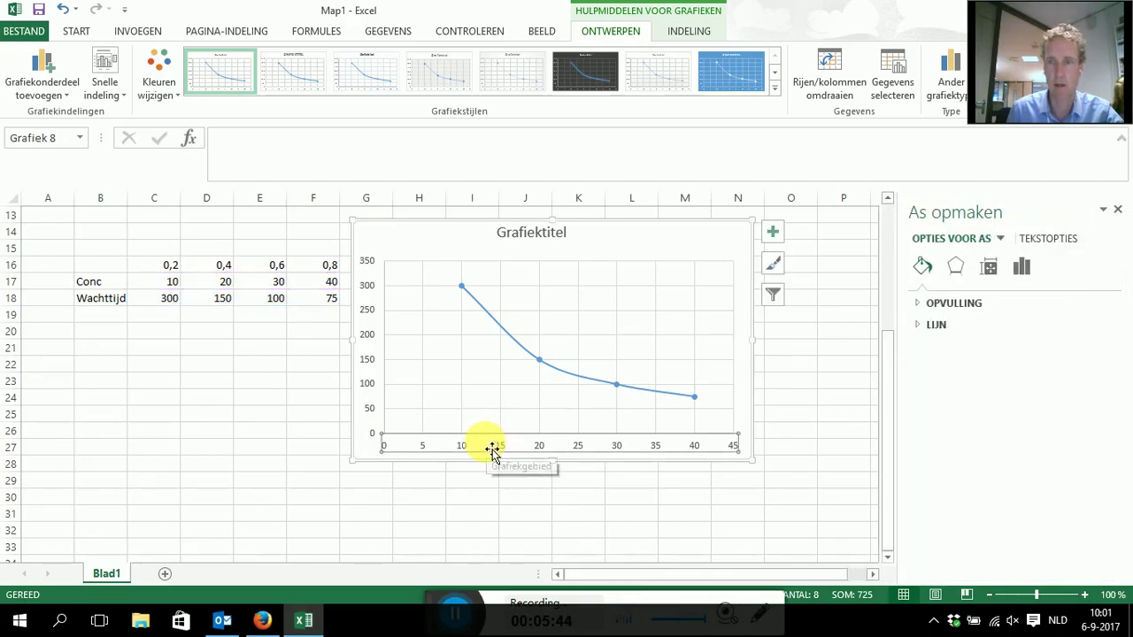
click(495, 451)
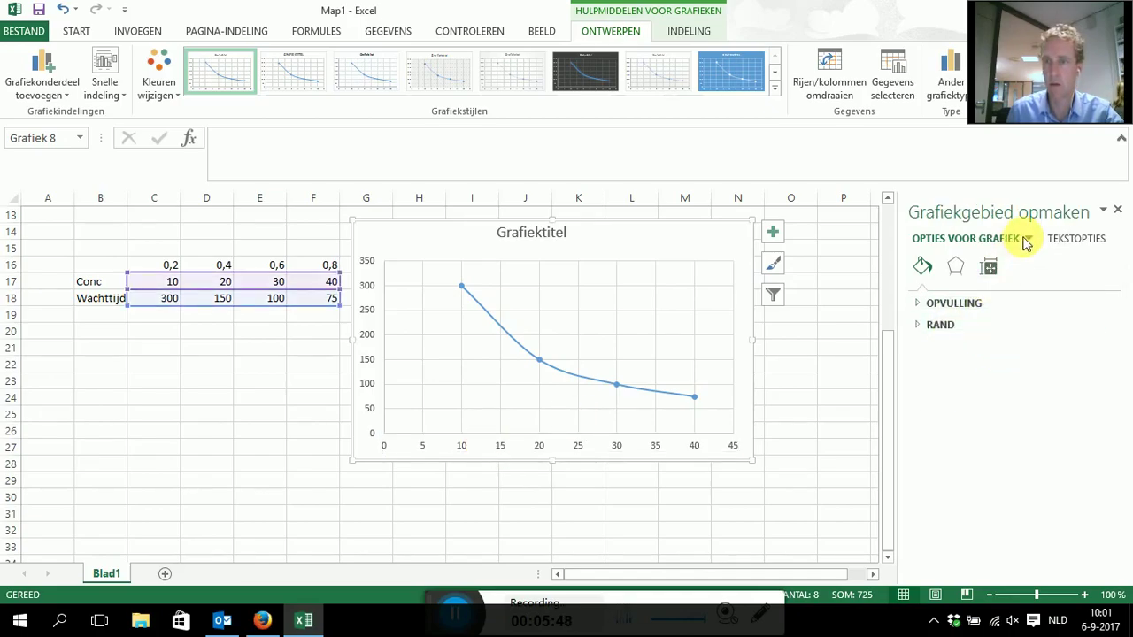
Step: Set the Conc chart's horizontal axis minimum to 10 in Format Axis
click(1118, 209)
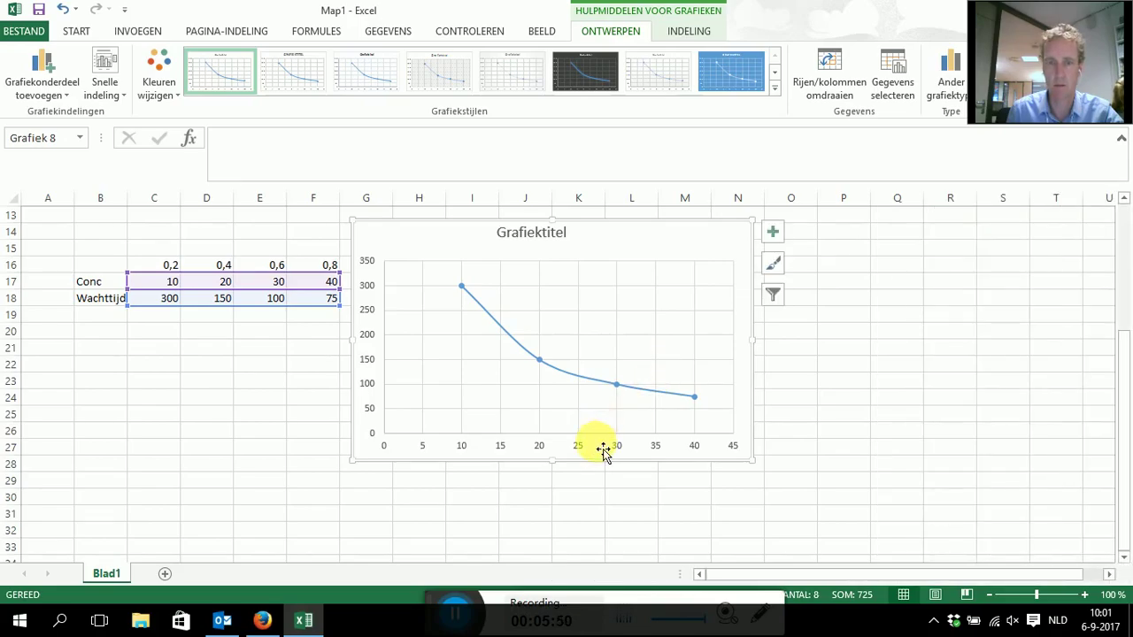
click(579, 450)
right_click(579, 450)
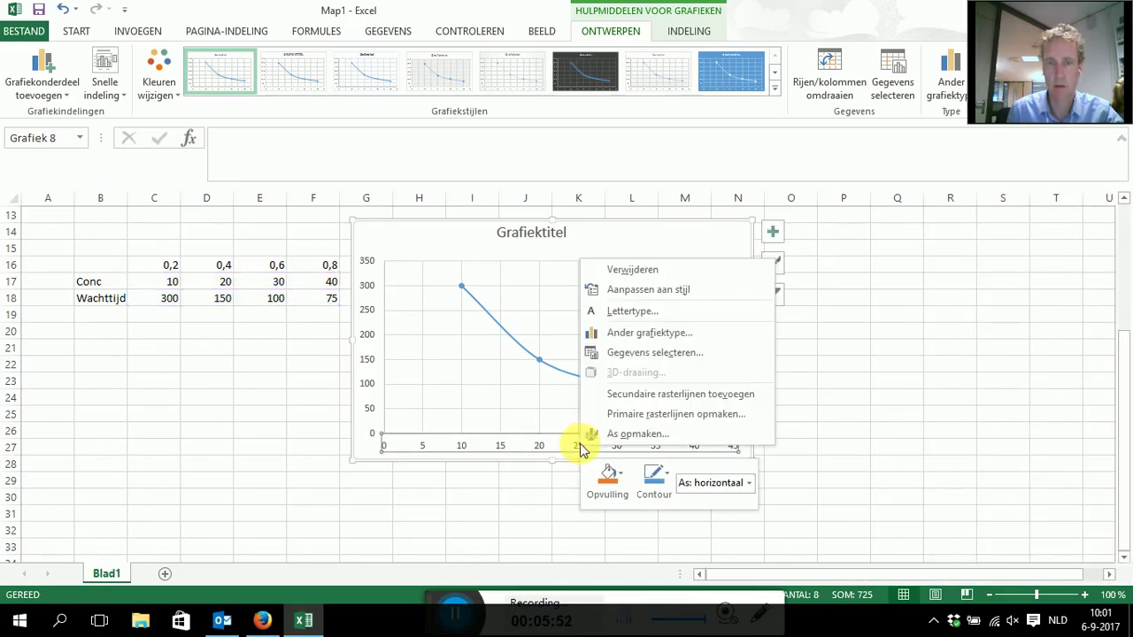
click(613, 437)
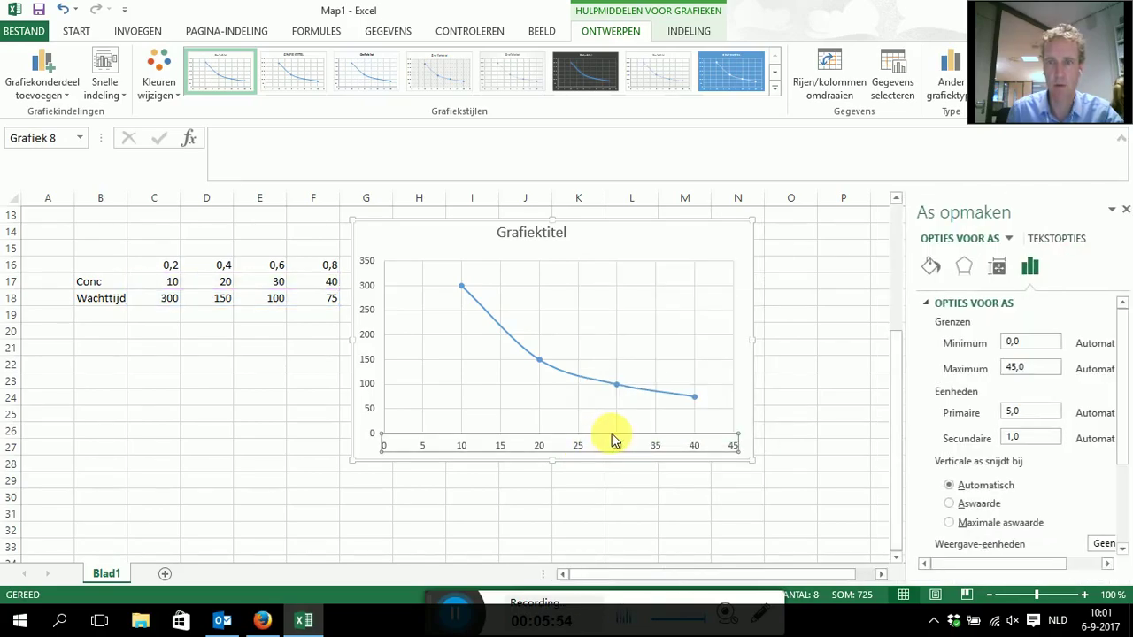
double_click(1016, 348)
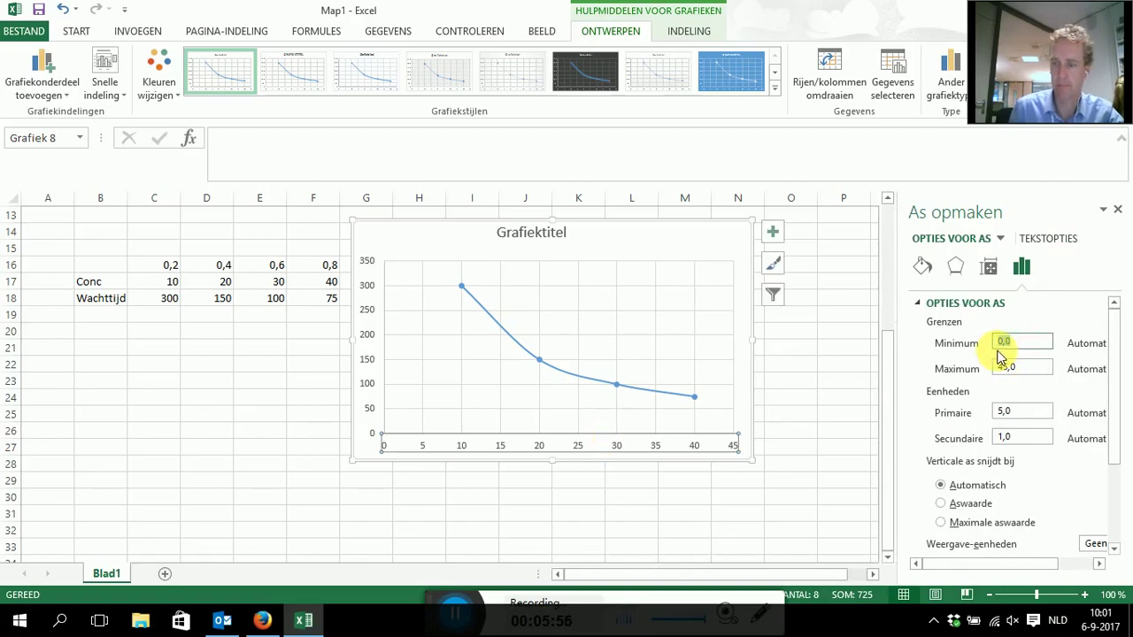
text(20)
key(BackSpace)
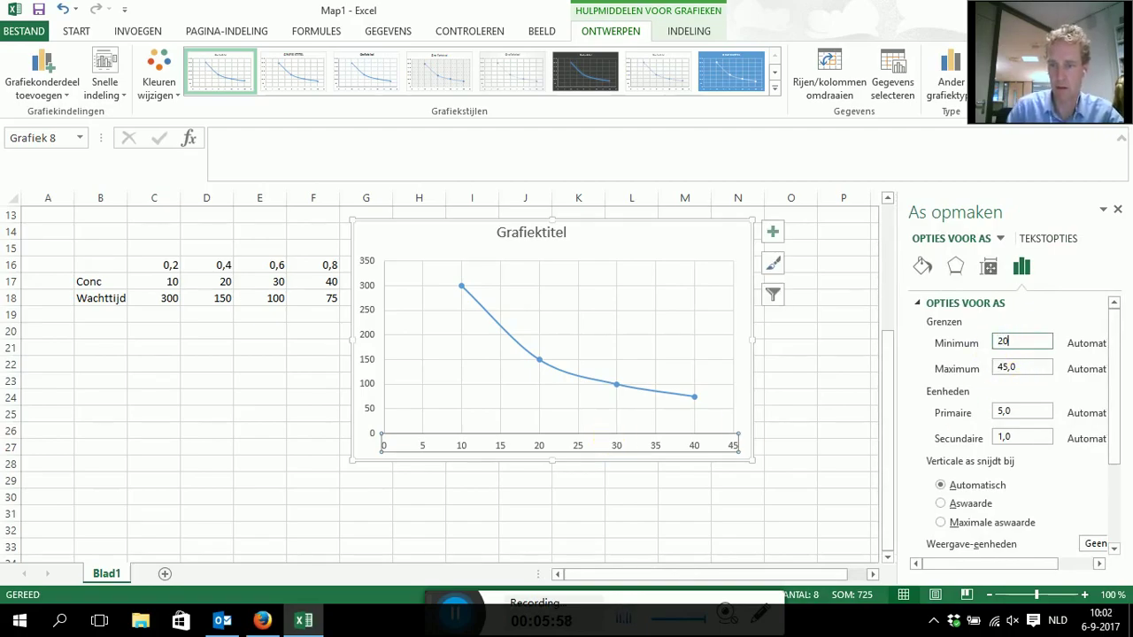
key(BackSpace)
text(10)
key(Return)
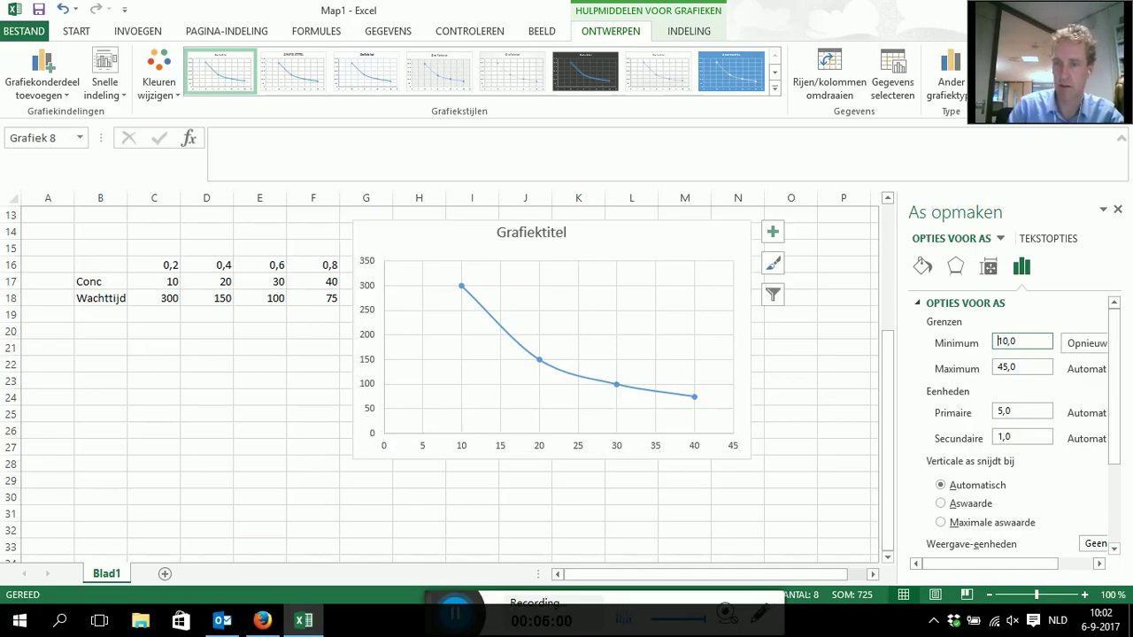
click(375, 242)
Step: Add axis titles 'Conc' (horizontal) and 'Wachttijd in sec' (vertical) to the Conc chart
click(1118, 210)
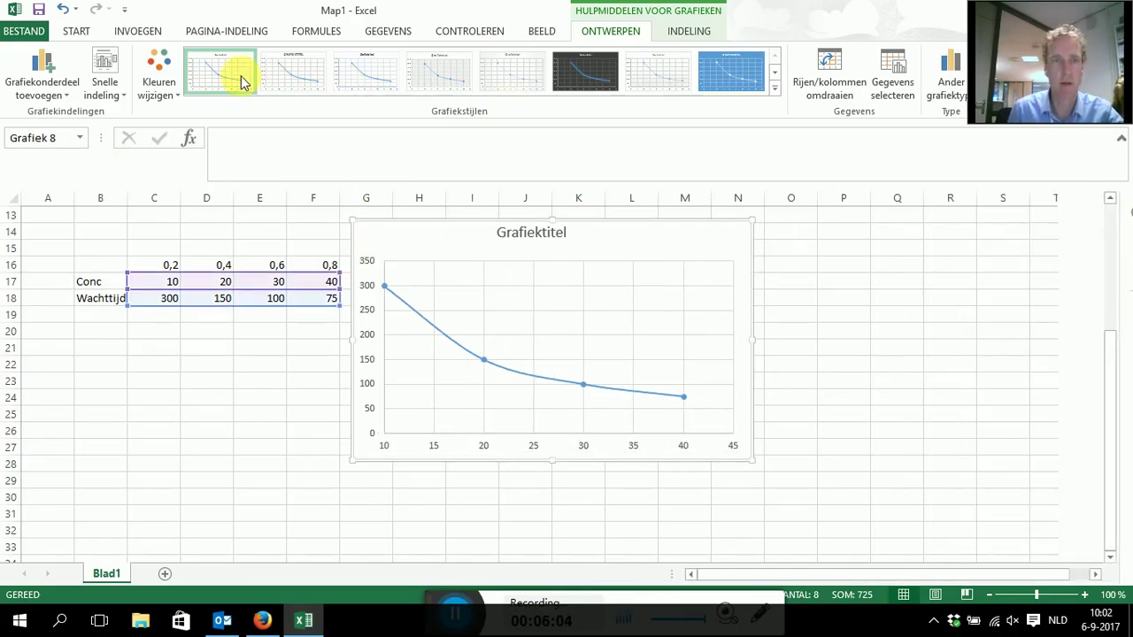
click(42, 70)
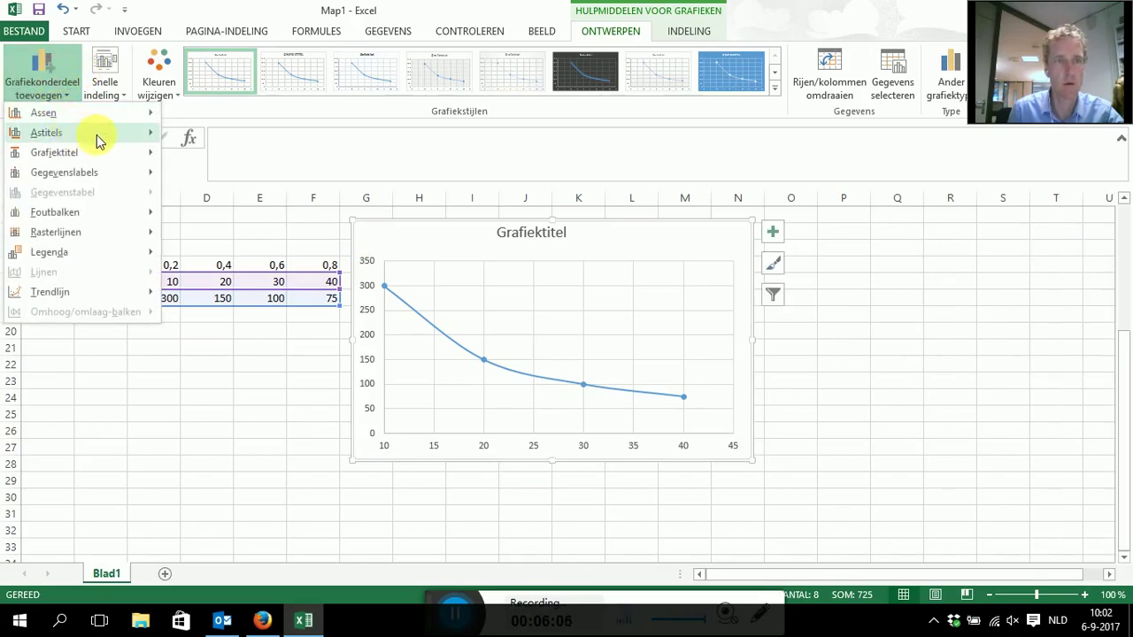
mouse_move(46, 133)
click(202, 144)
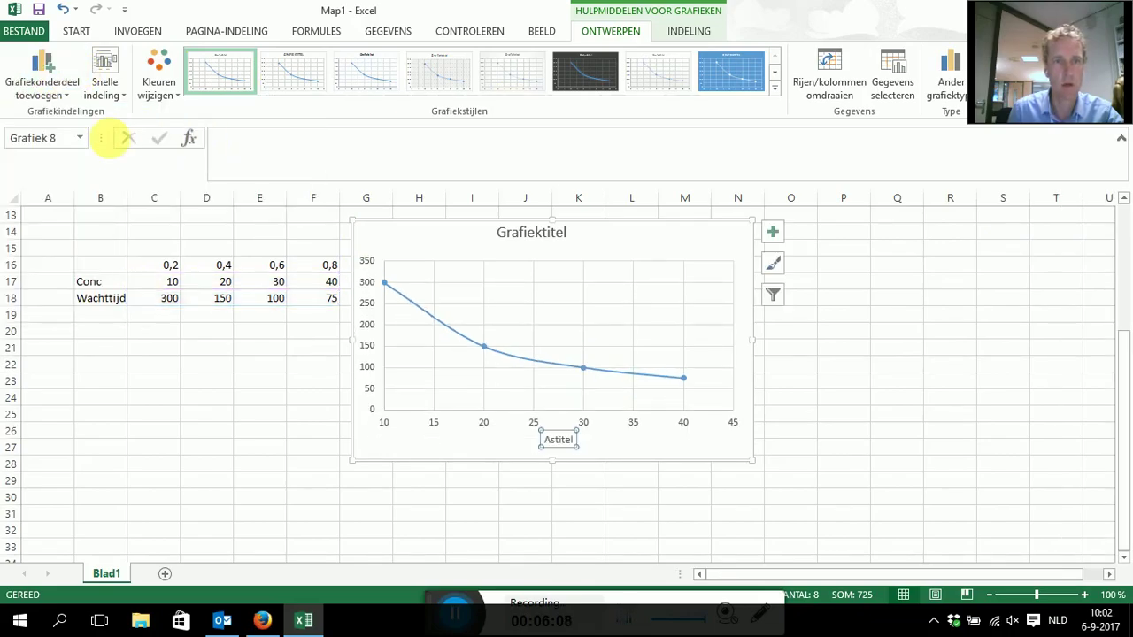
click(40, 72)
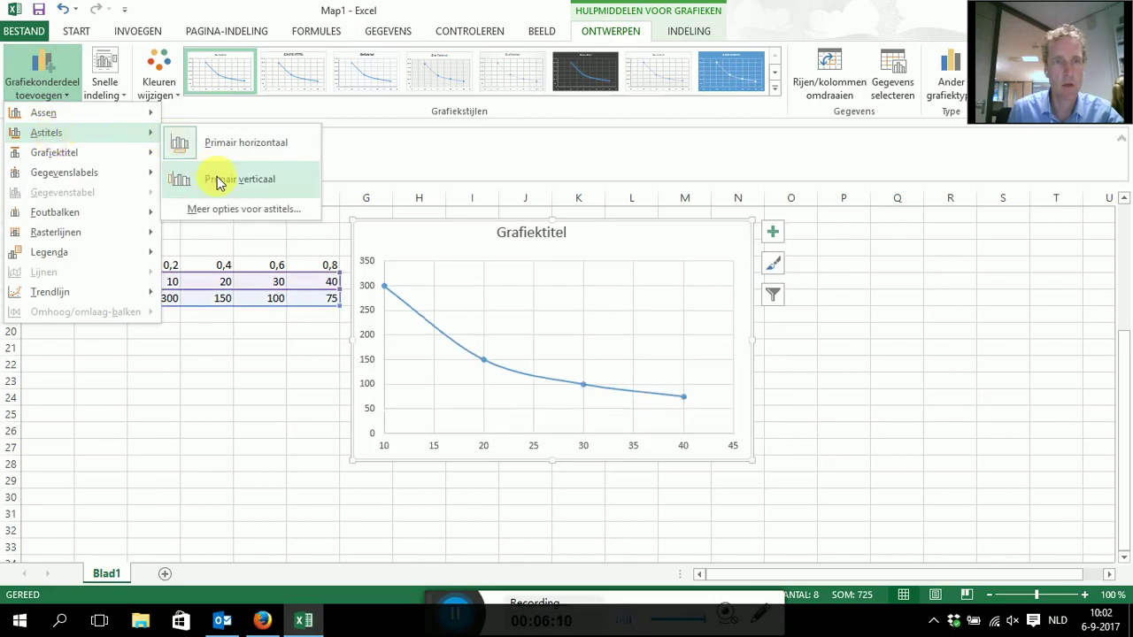
click(217, 179)
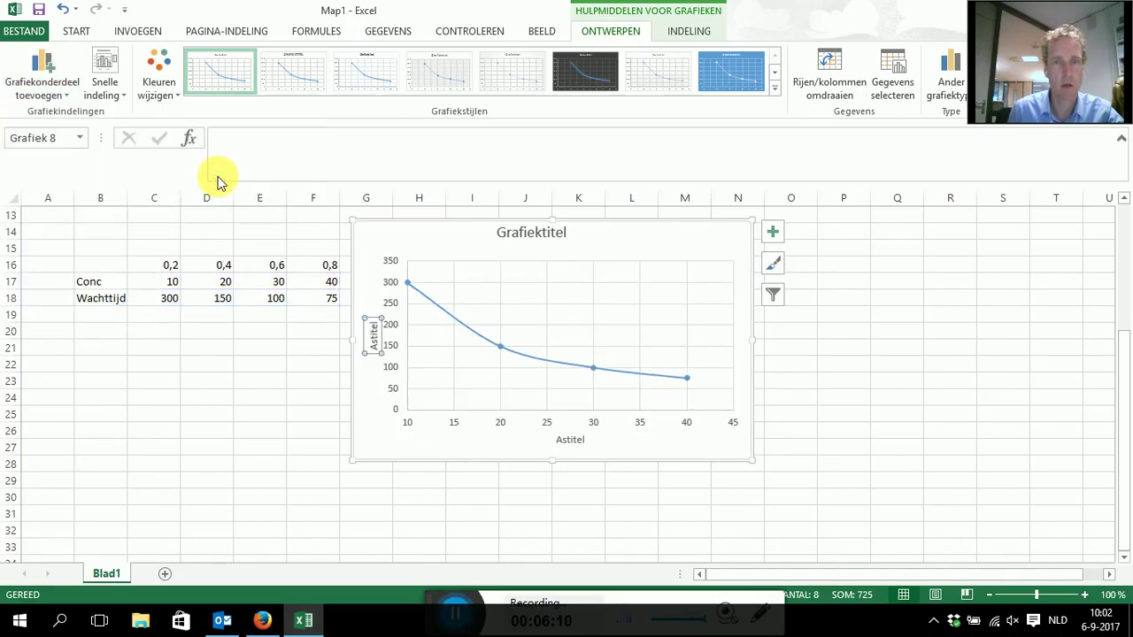
double_click(571, 441)
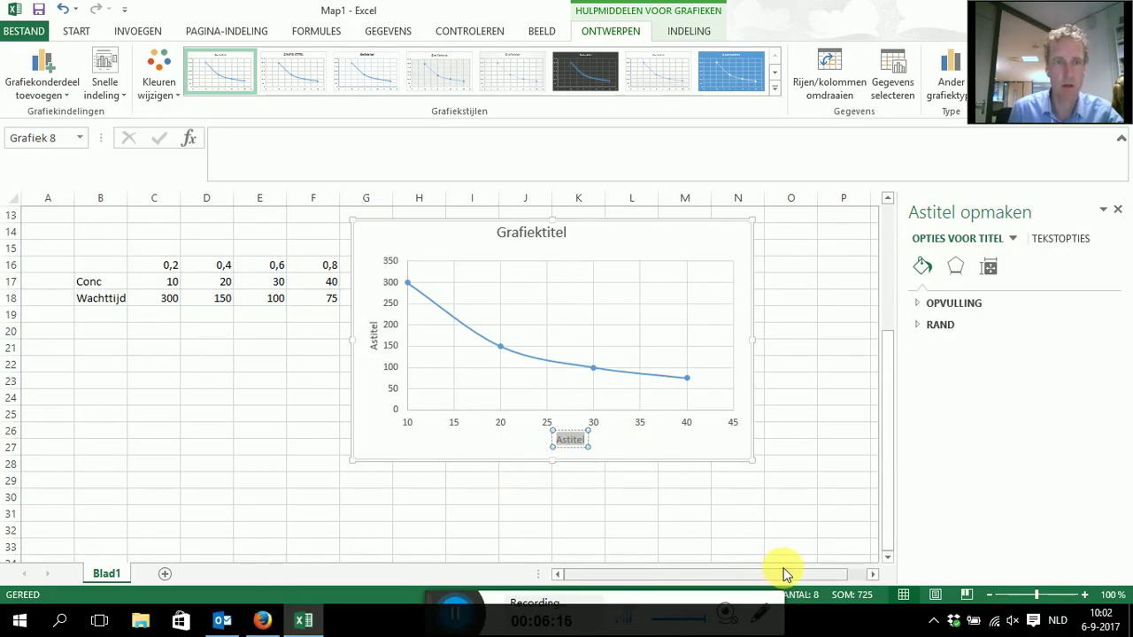
text(Conc)
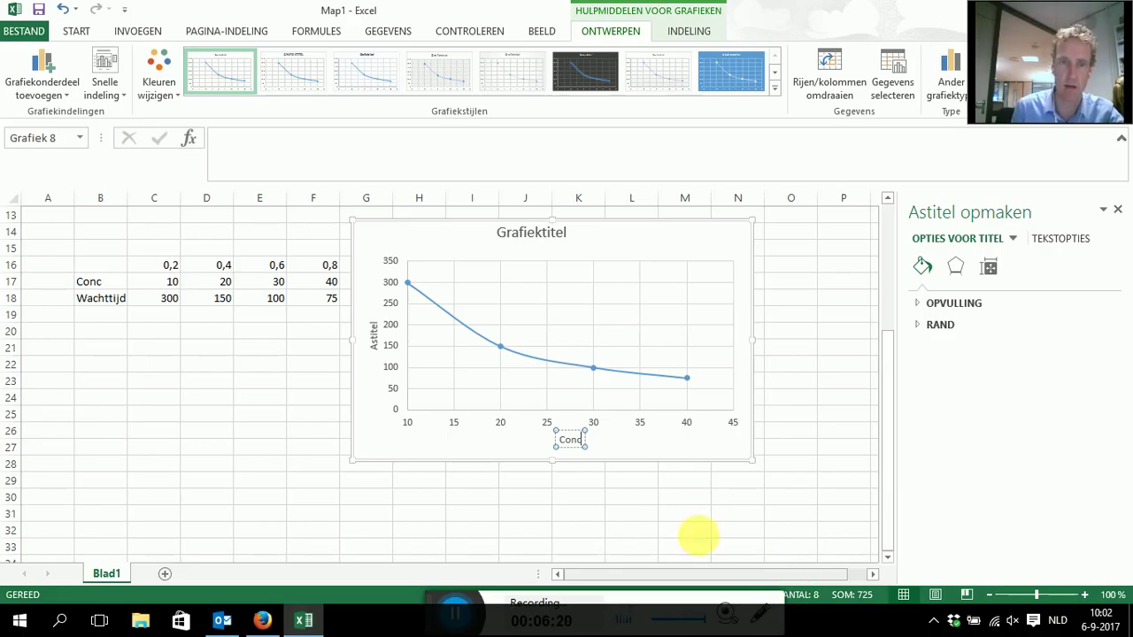
click(373, 344)
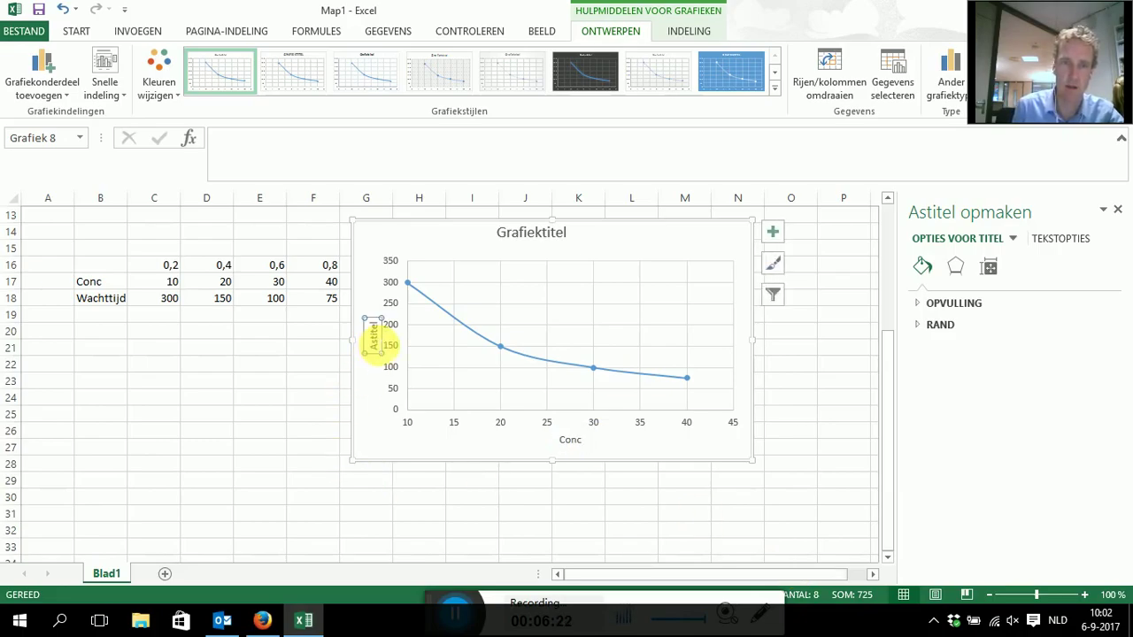
double_click(373, 340)
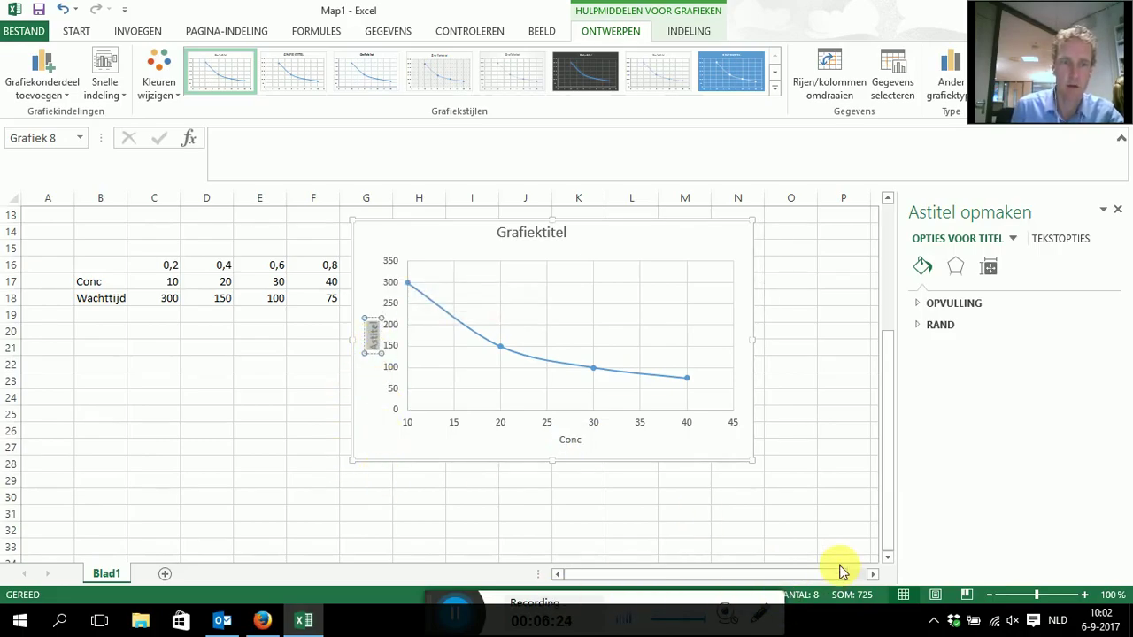
text(Wachttijd in sec)
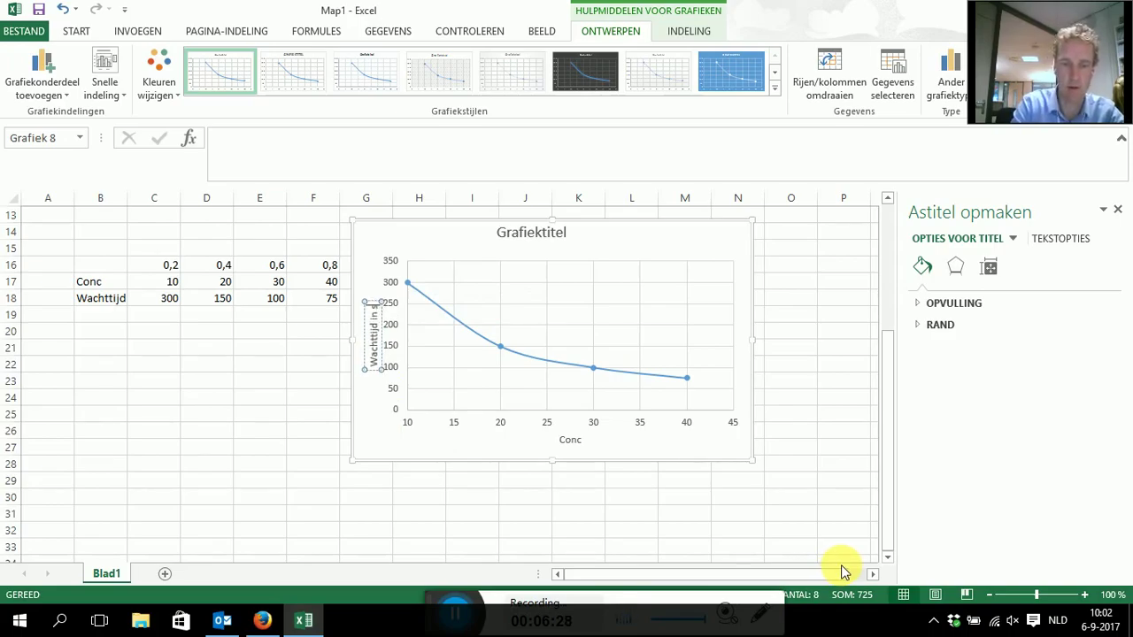
Step: Title the chart 'Reactiesnelheid afh van Conc'
click(549, 237)
double_click(550, 237)
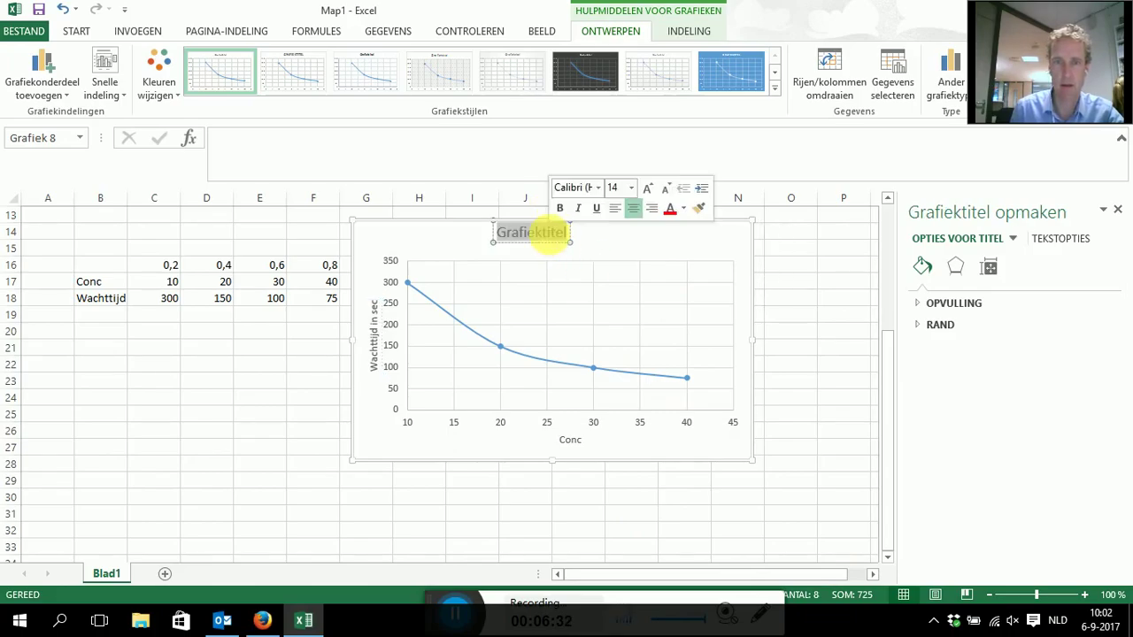
text(React)
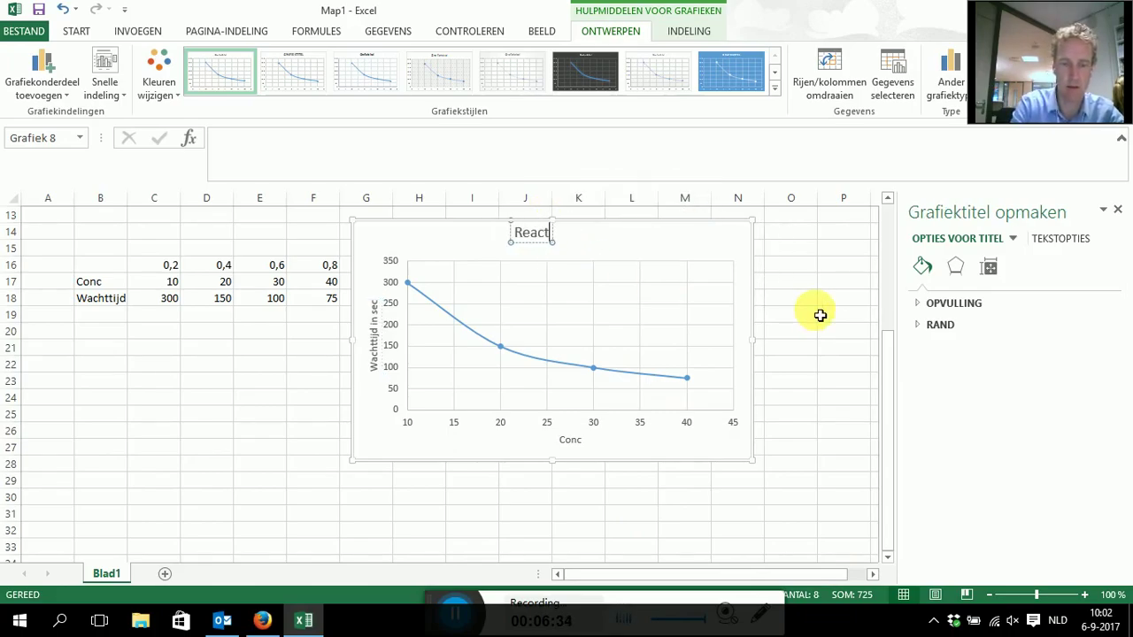
text(iesnelheid)
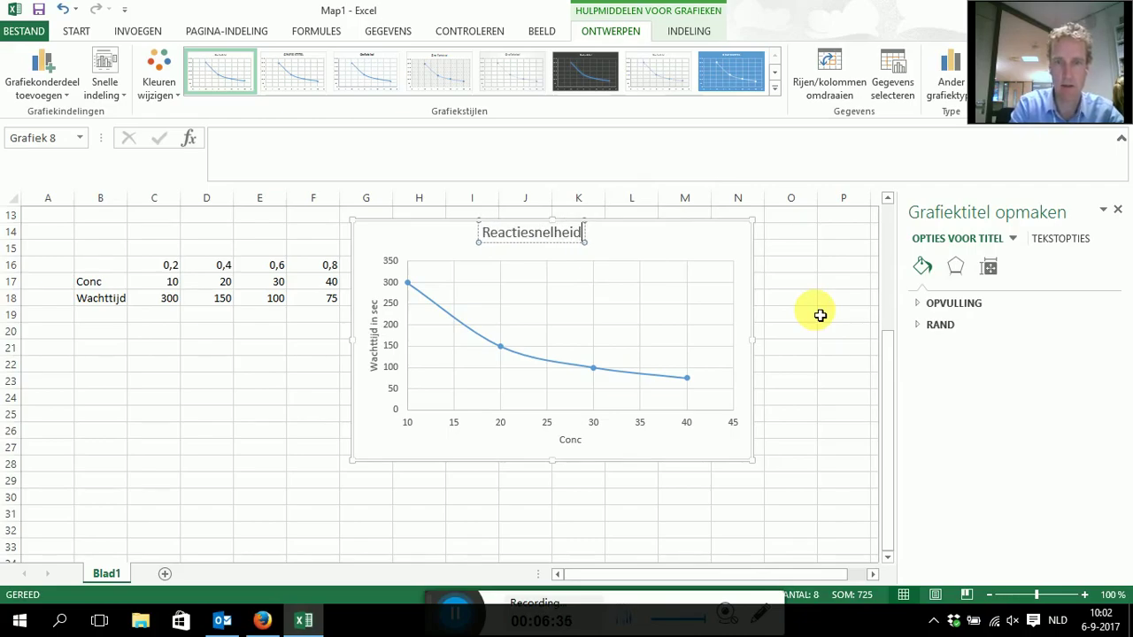
text( t)
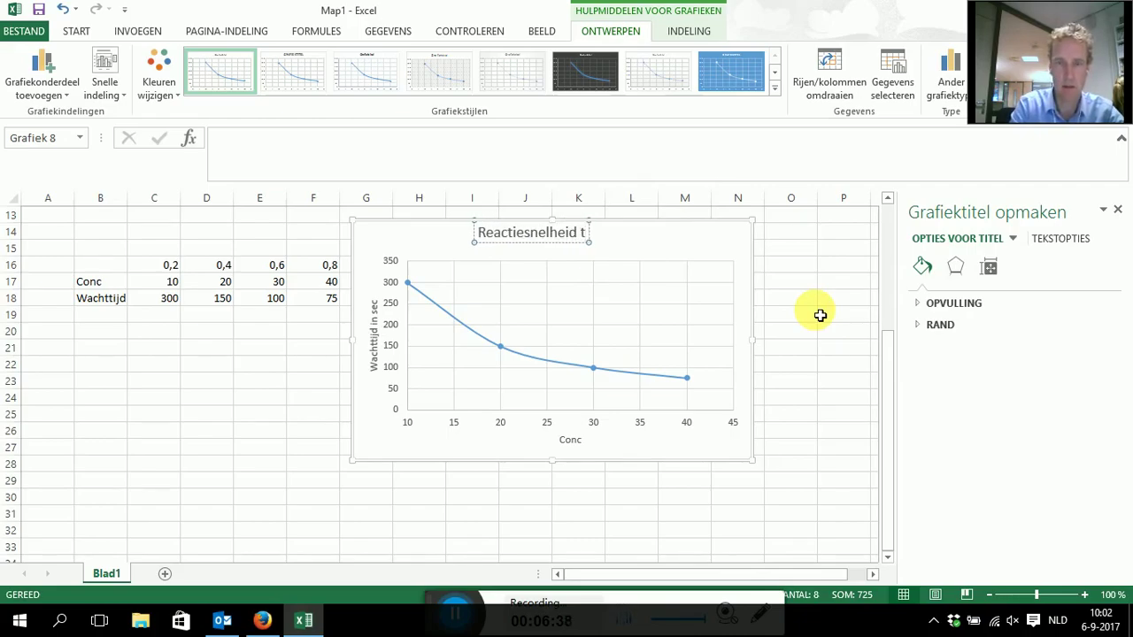
key(BackSpace)
text(afh)
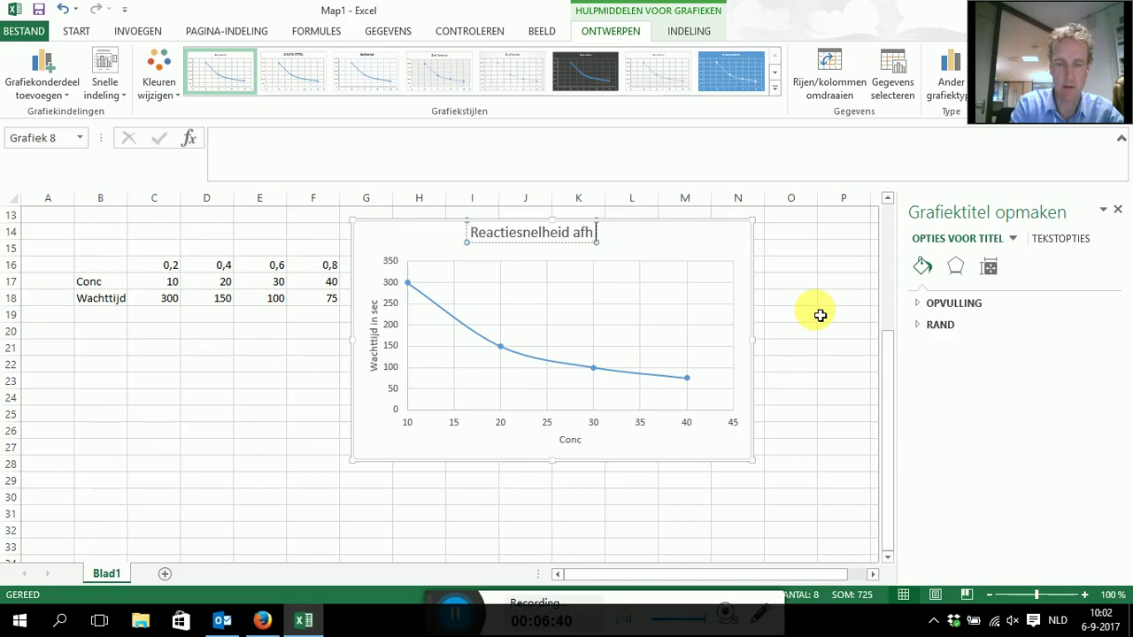
text(van Conc)
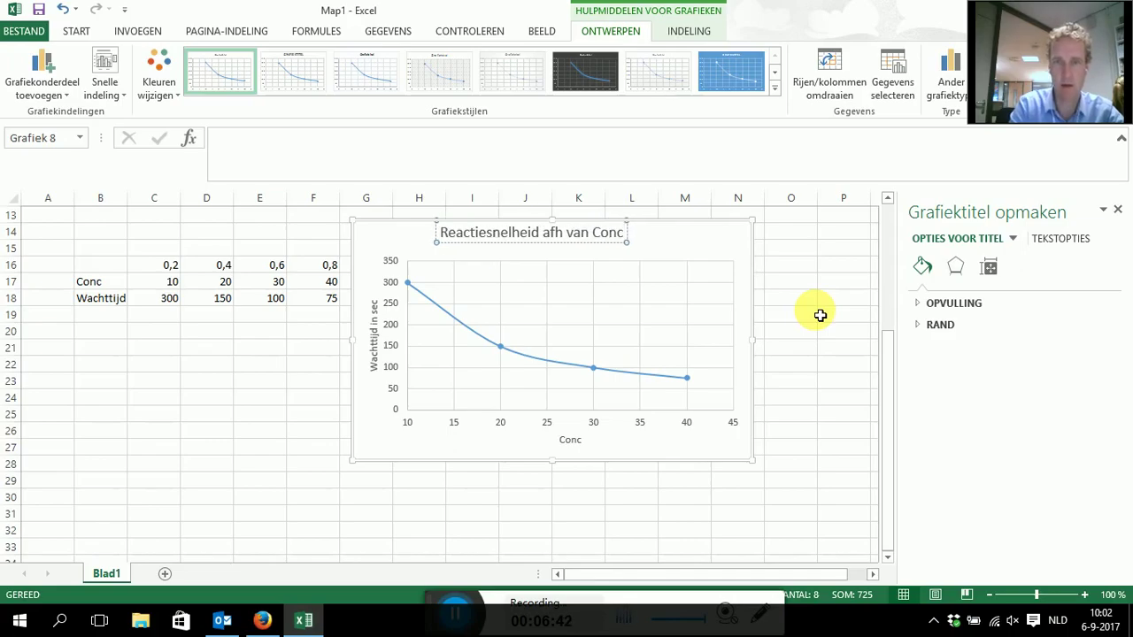
click(802, 416)
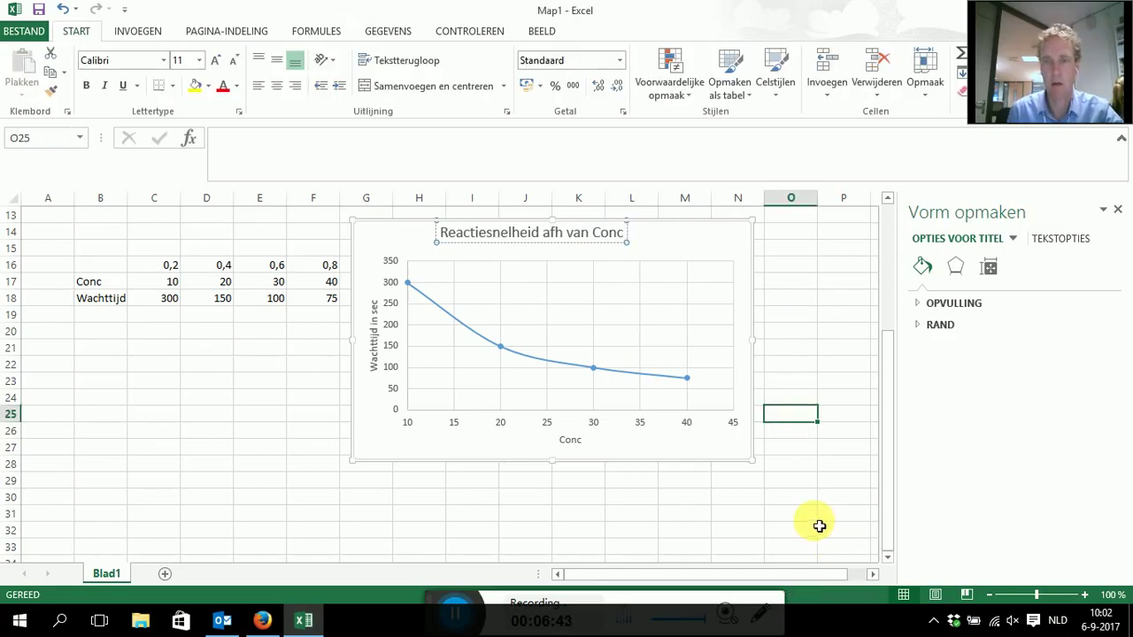
Step: Shrink the Reactiesnelheid chart to a smaller size
click(752, 460)
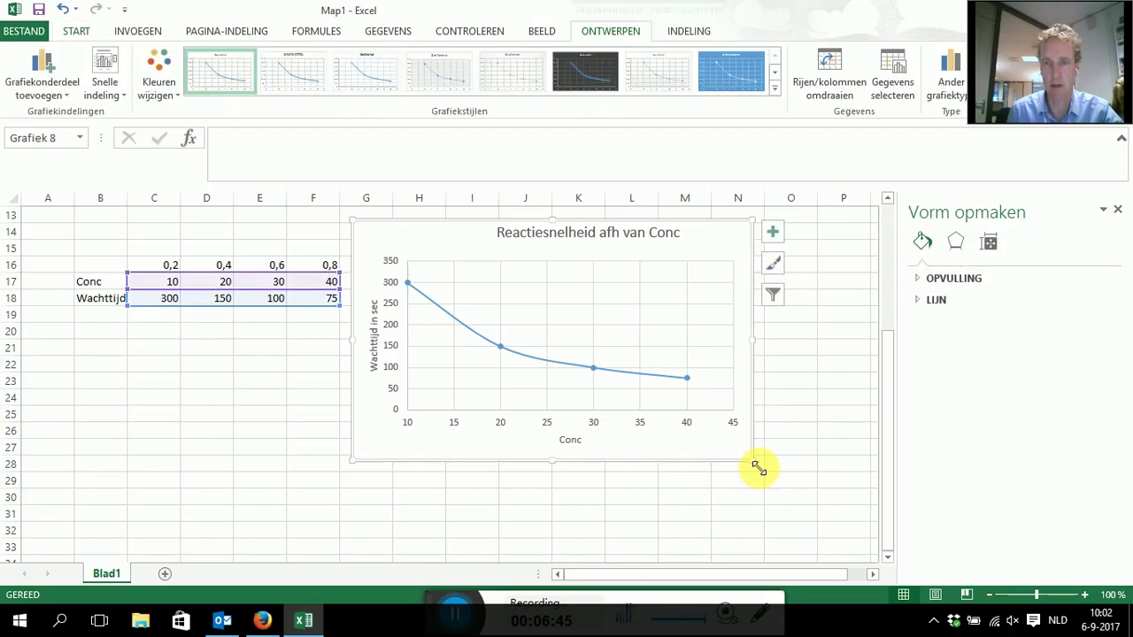
click(1118, 209)
drag(752, 460, 686, 409)
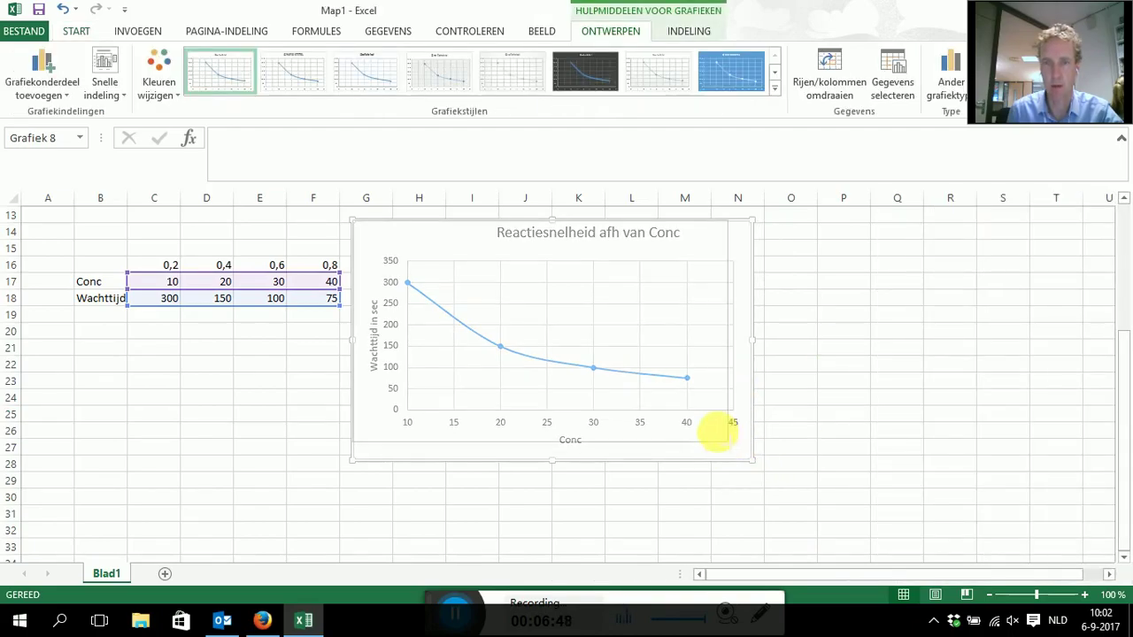
click(790, 248)
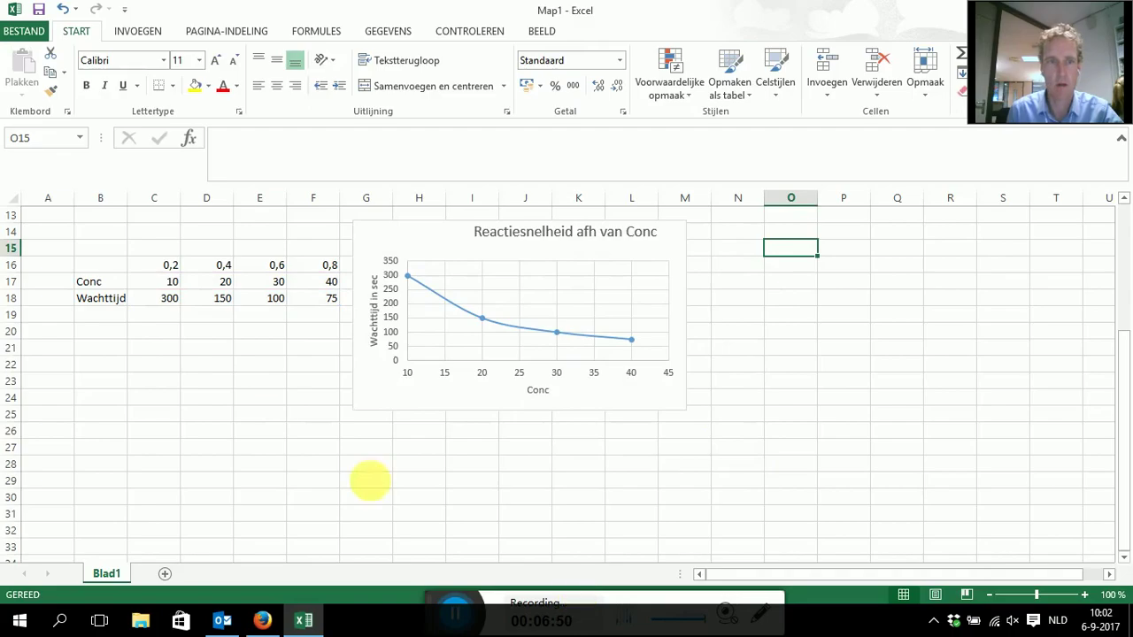
Step: Enter the row label '1/wachttijd' in cell B19
click(104, 317)
text(1/wachttijd)
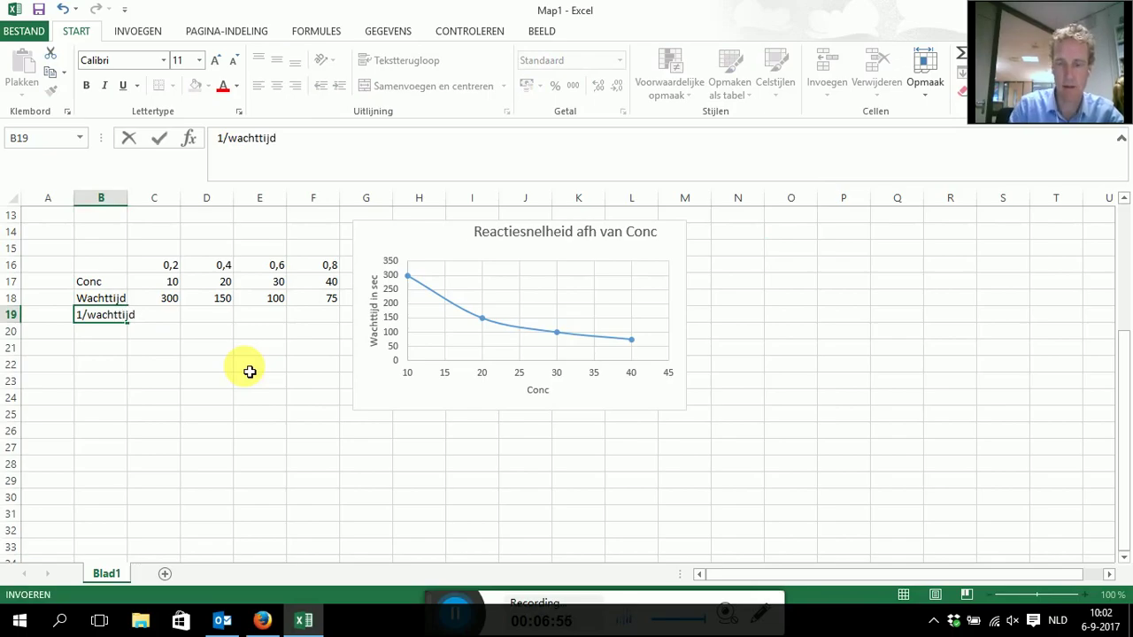
key(Return)
Step: Fill C19:F19 with the reciprocal formula =1/C18, then select C17:F19
key(Up)
key(Right)
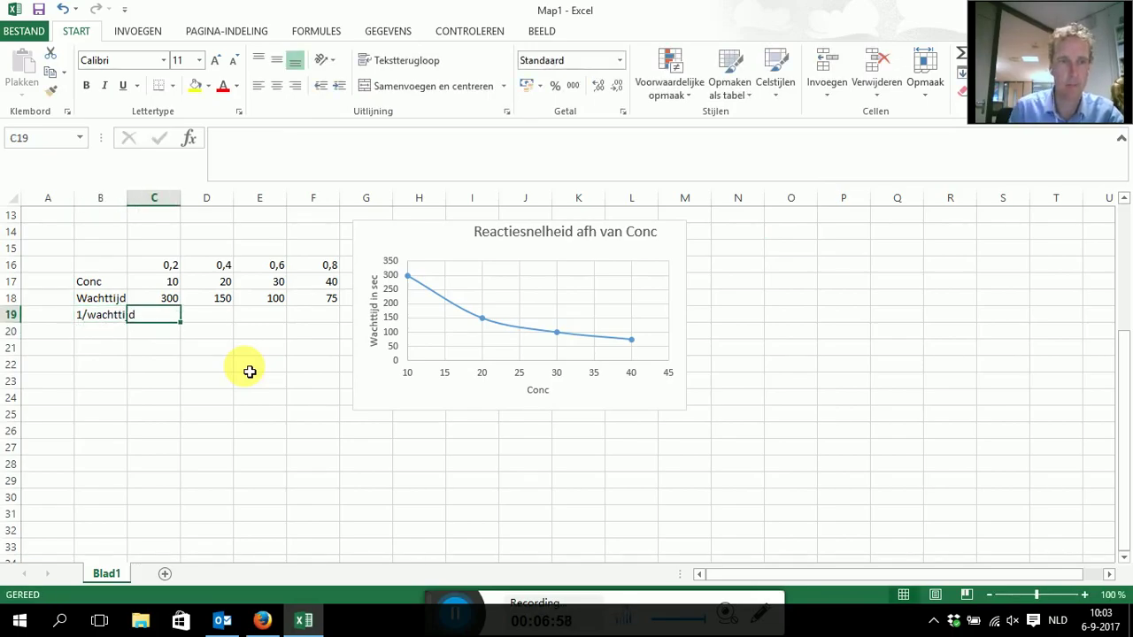
text(=1/C18)
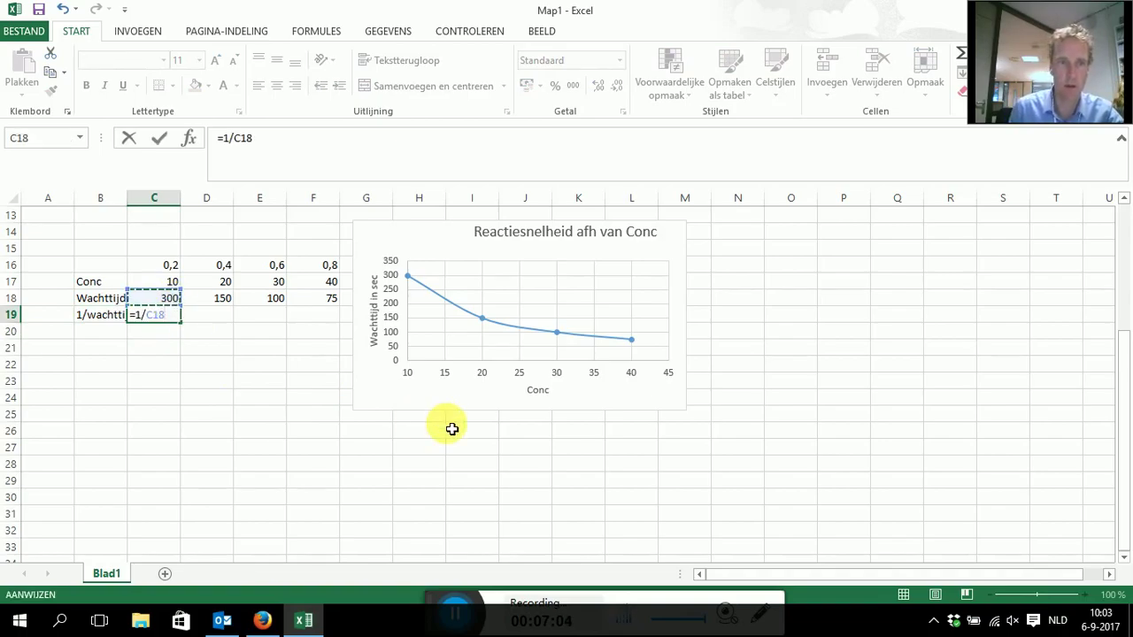
key(Return)
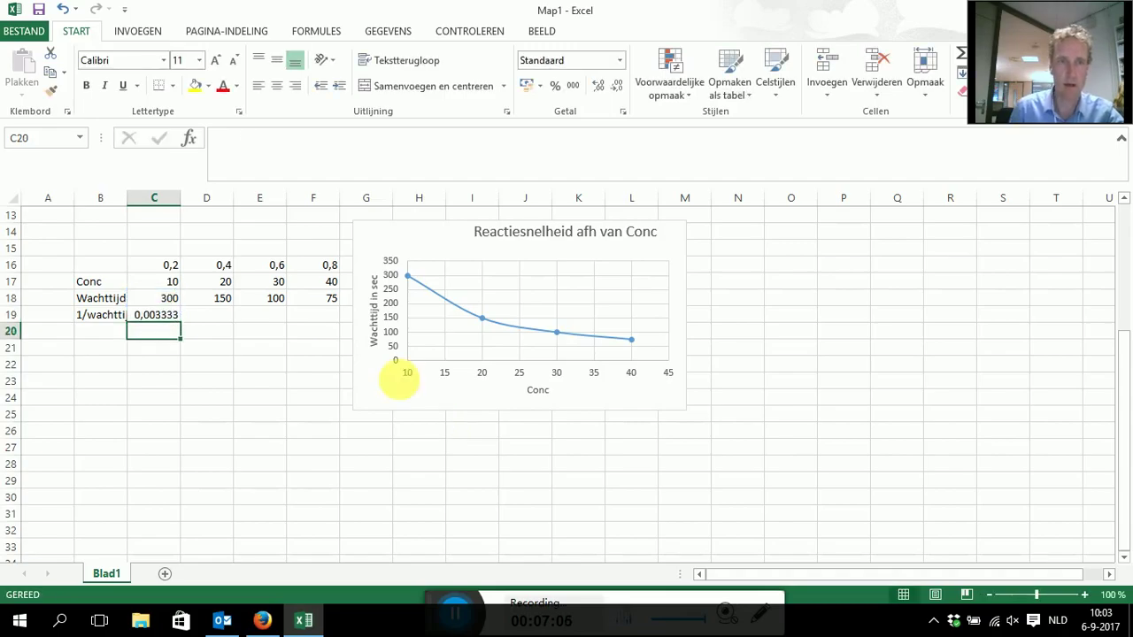
click(163, 316)
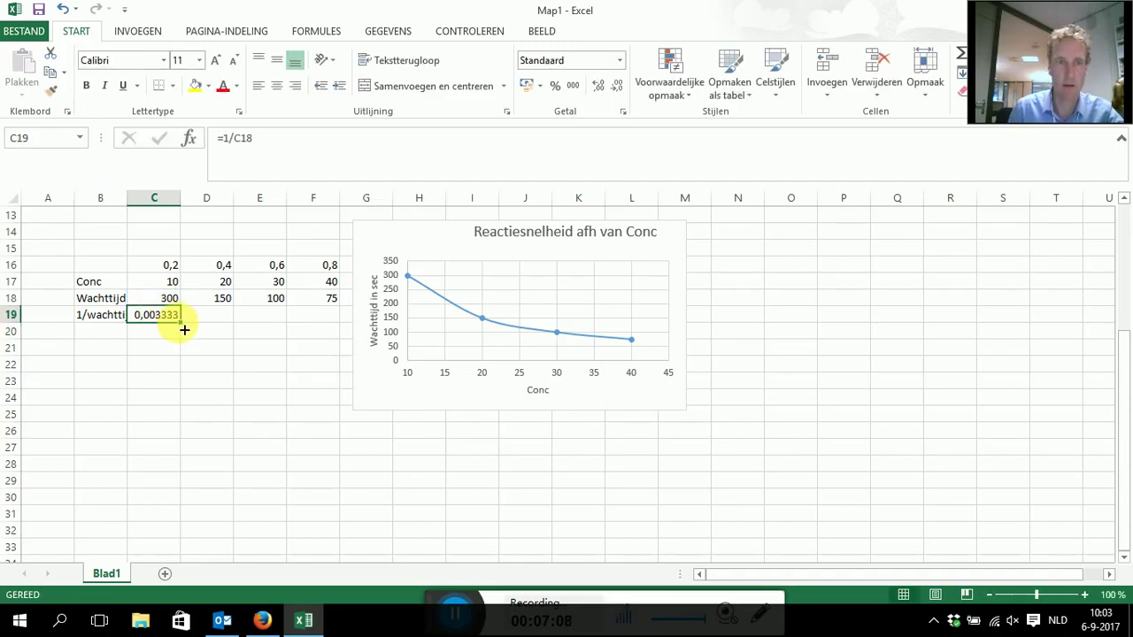
drag(184, 329, 332, 327)
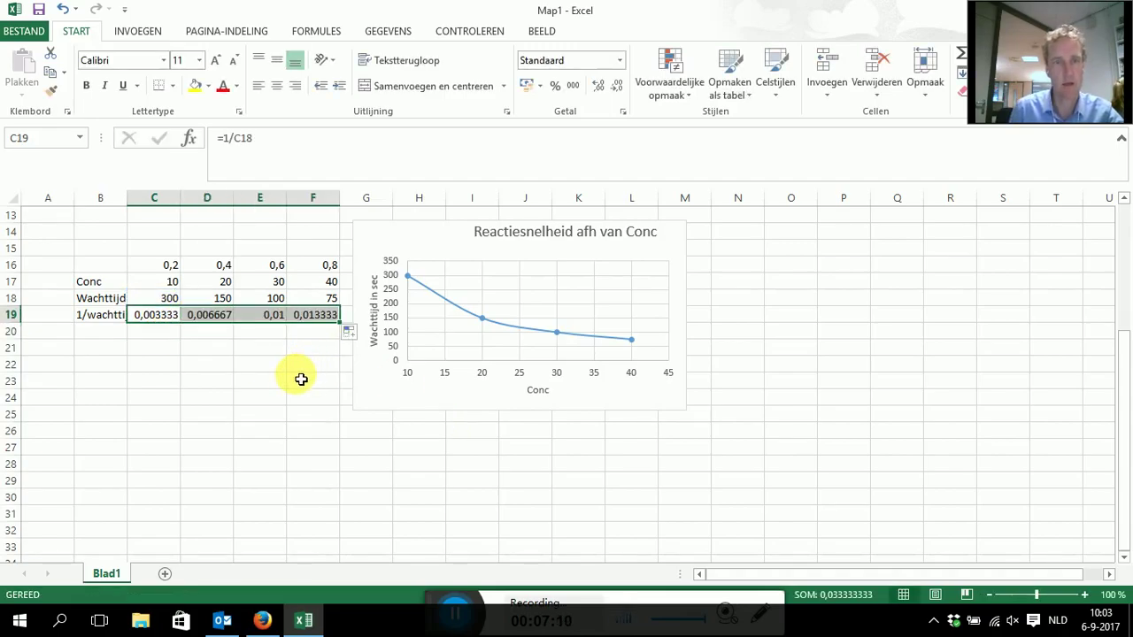
drag(171, 284, 324, 319)
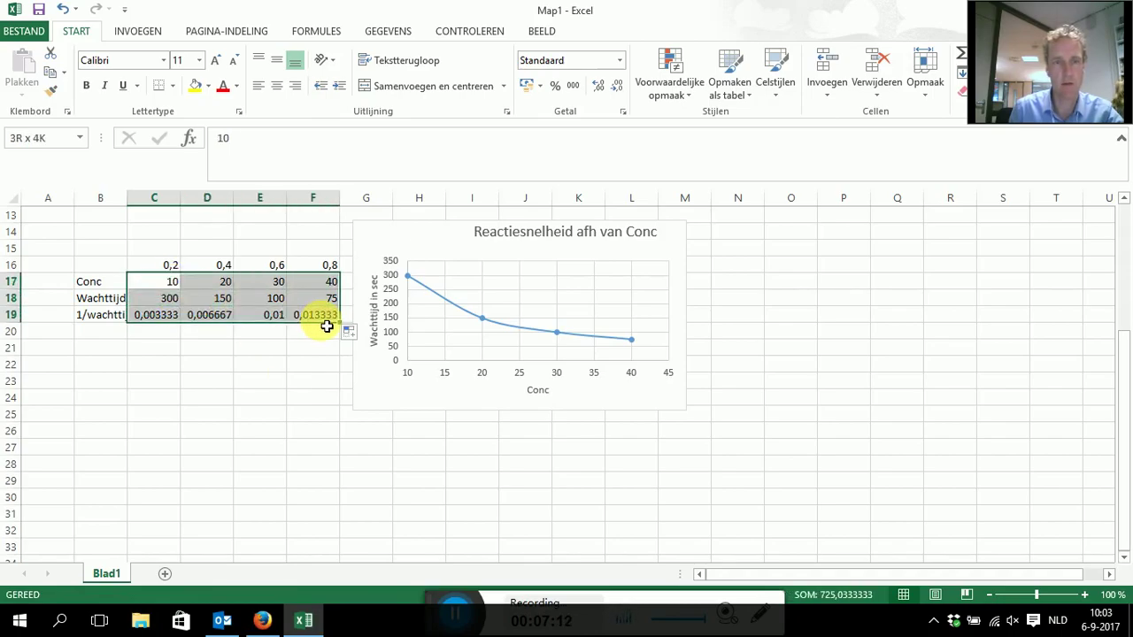
Step: Insert a smooth-line scatter chart of the selected Conc data and shrink it
click(140, 32)
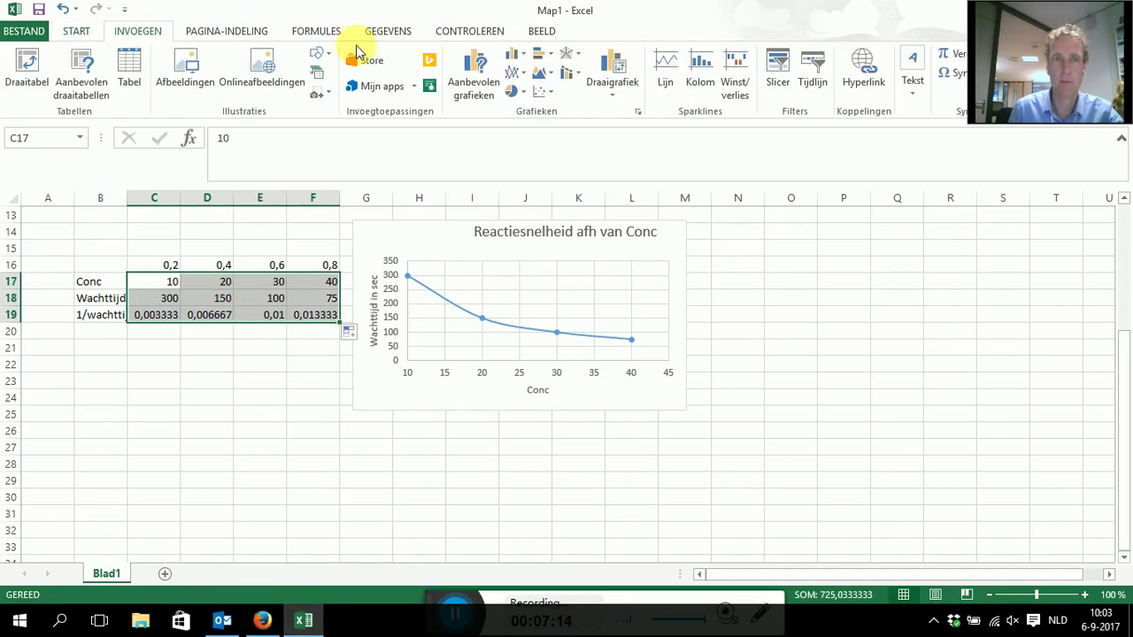
click(549, 100)
click(602, 144)
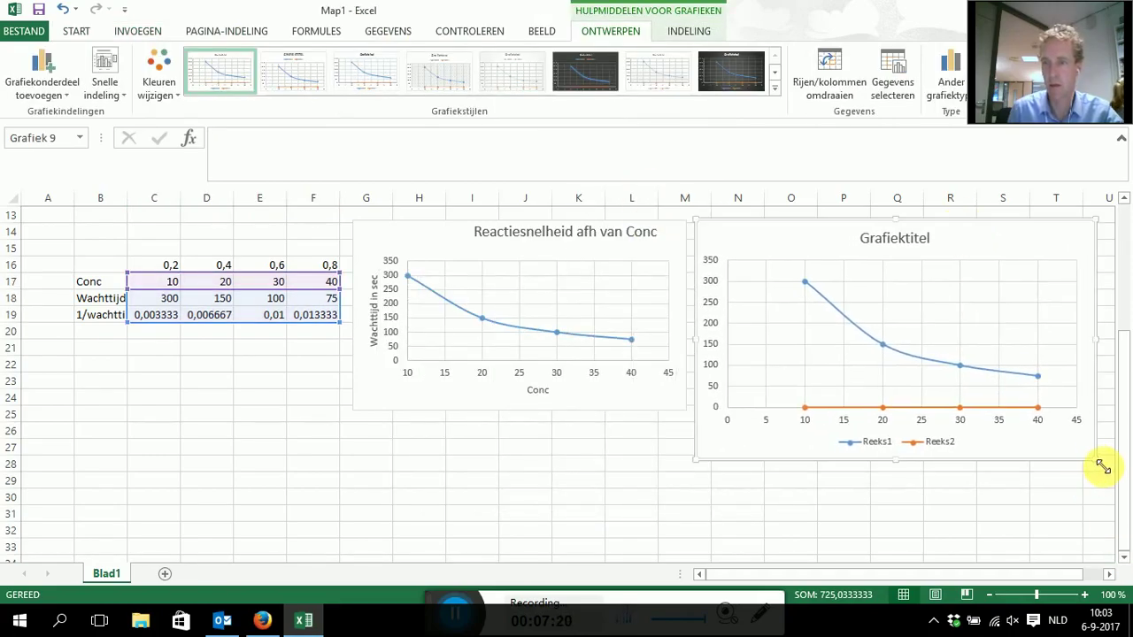
drag(1101, 466, 1051, 421)
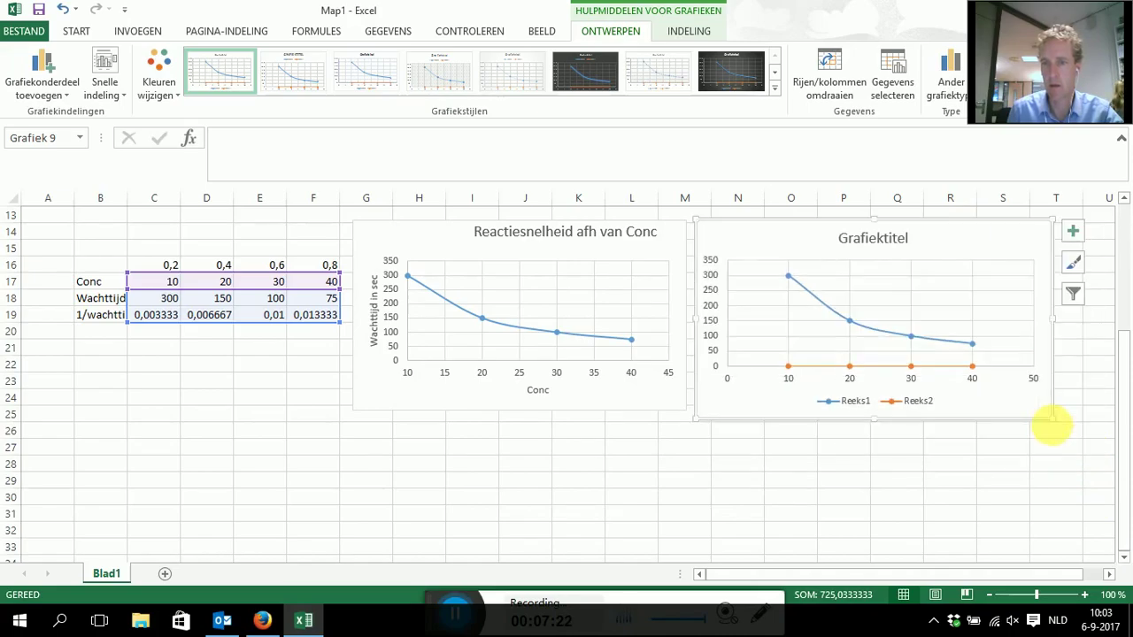
Step: Delete the Wachttijd series and the legend, leaving only 1/wachttijd plotted
click(873, 324)
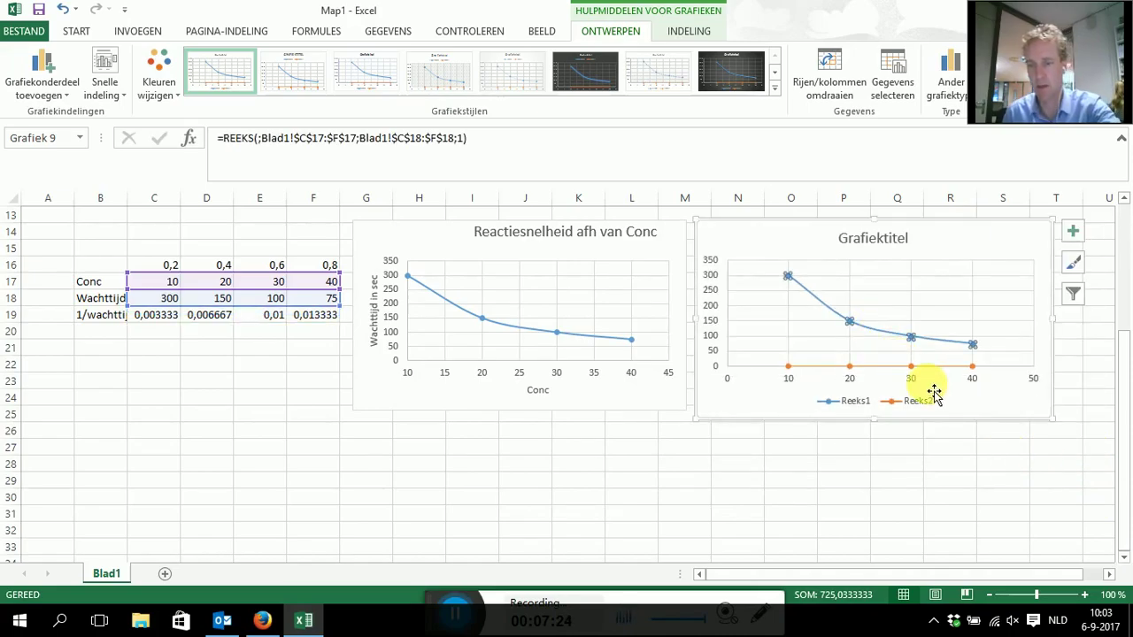
key(Delete)
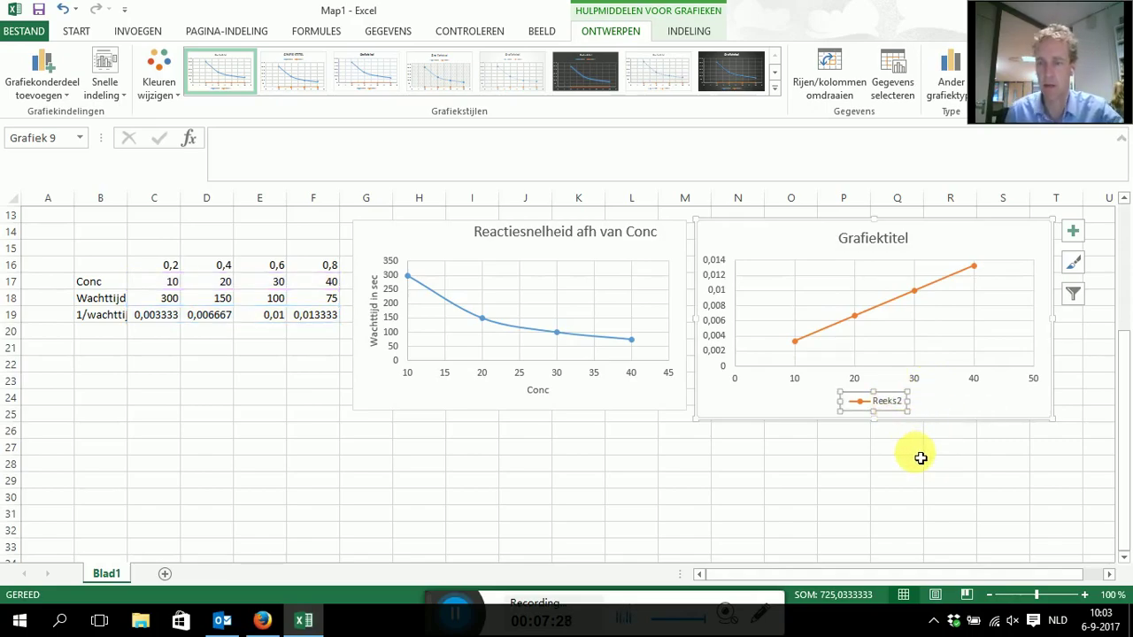
key(Delete)
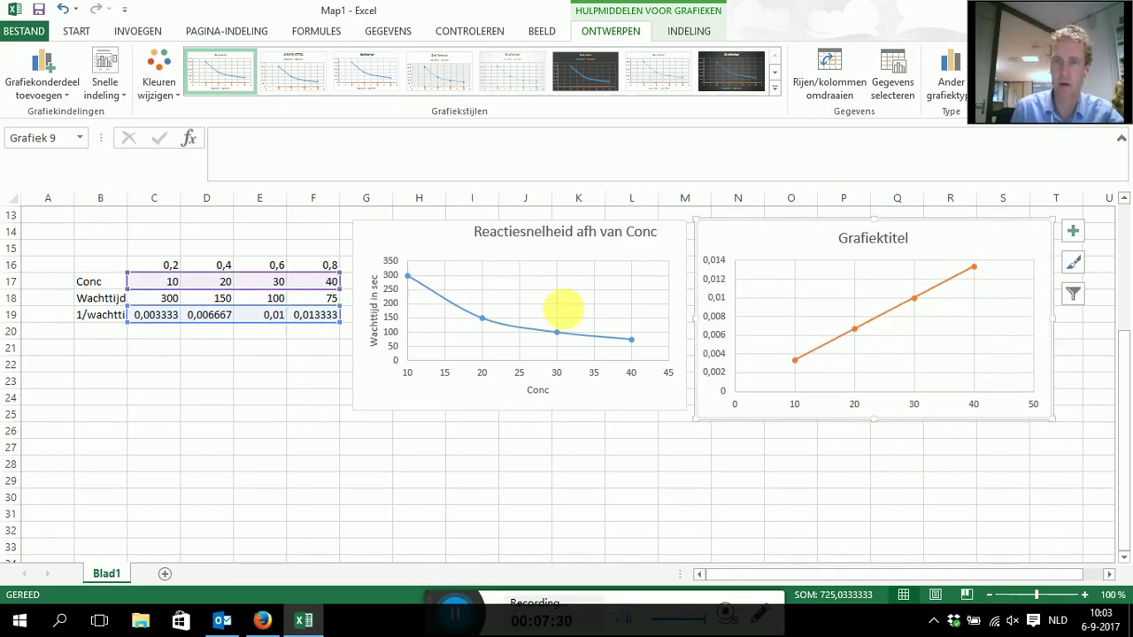
Step: Add primary horizontal and vertical axis titles to the orange chart
click(40, 89)
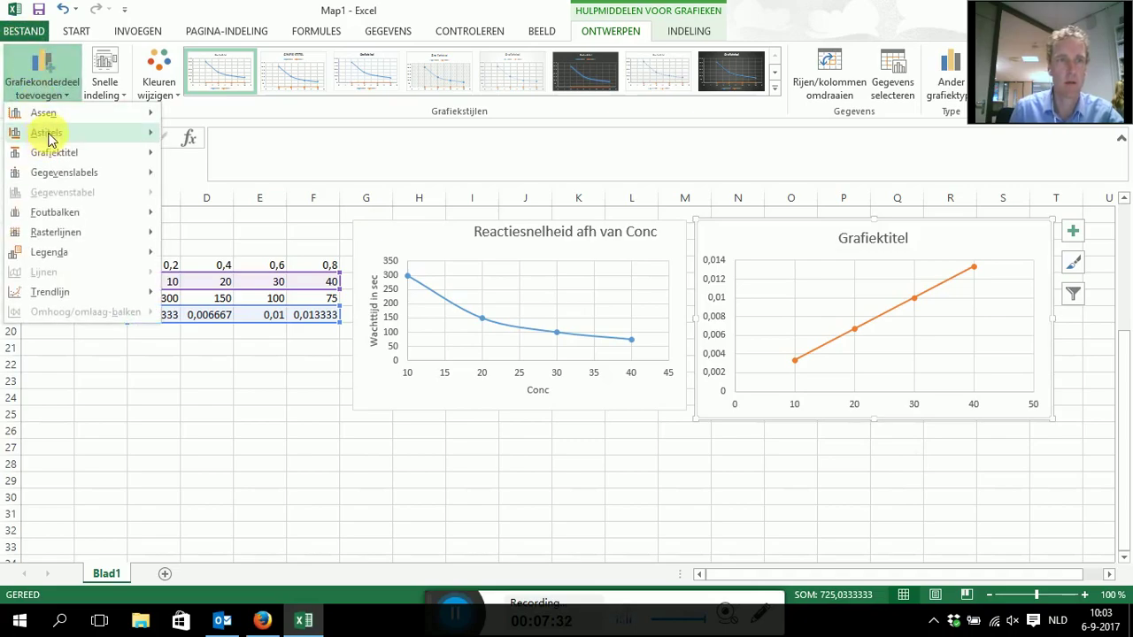
click(201, 147)
click(42, 71)
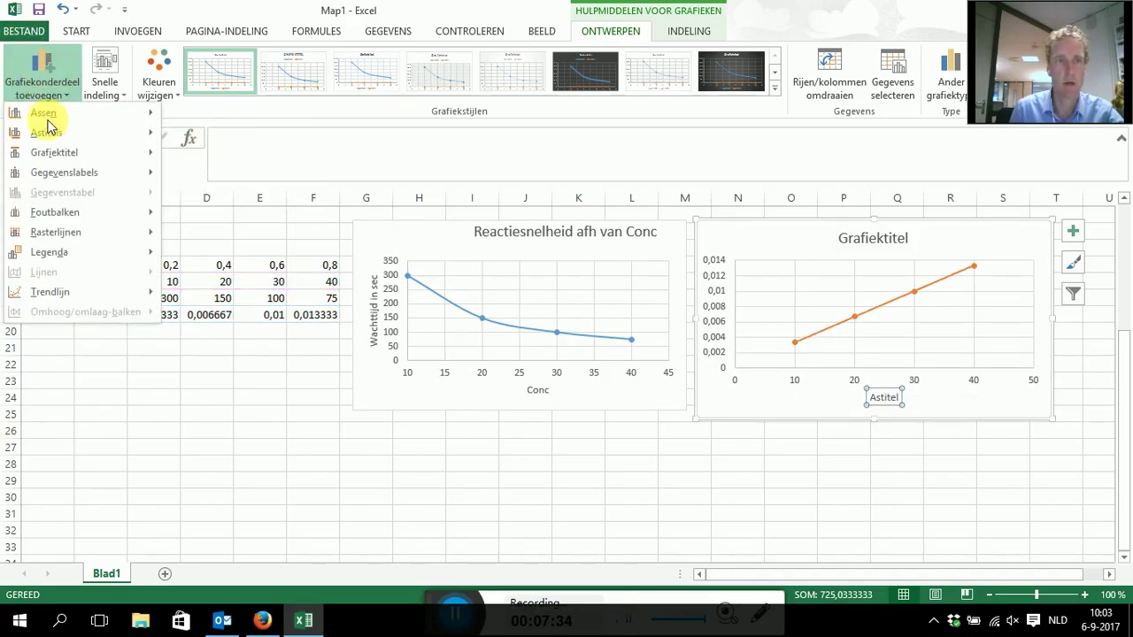
click(210, 177)
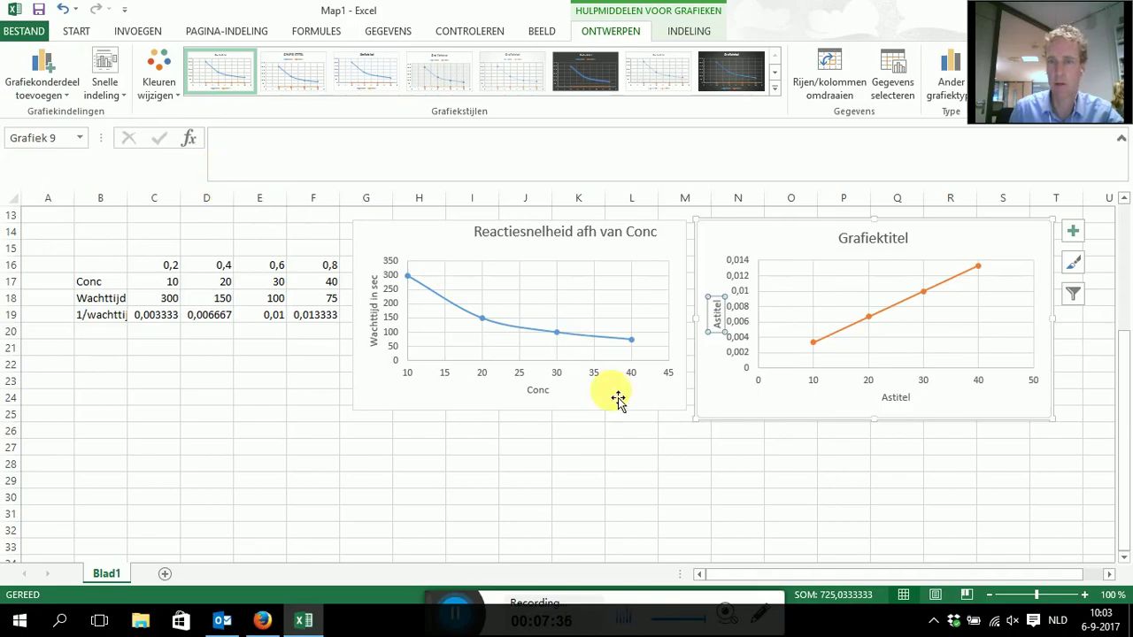
Step: Label the orange chart's axes 'Conc' and '1/wachttijd'
click(898, 400)
double_click(903, 405)
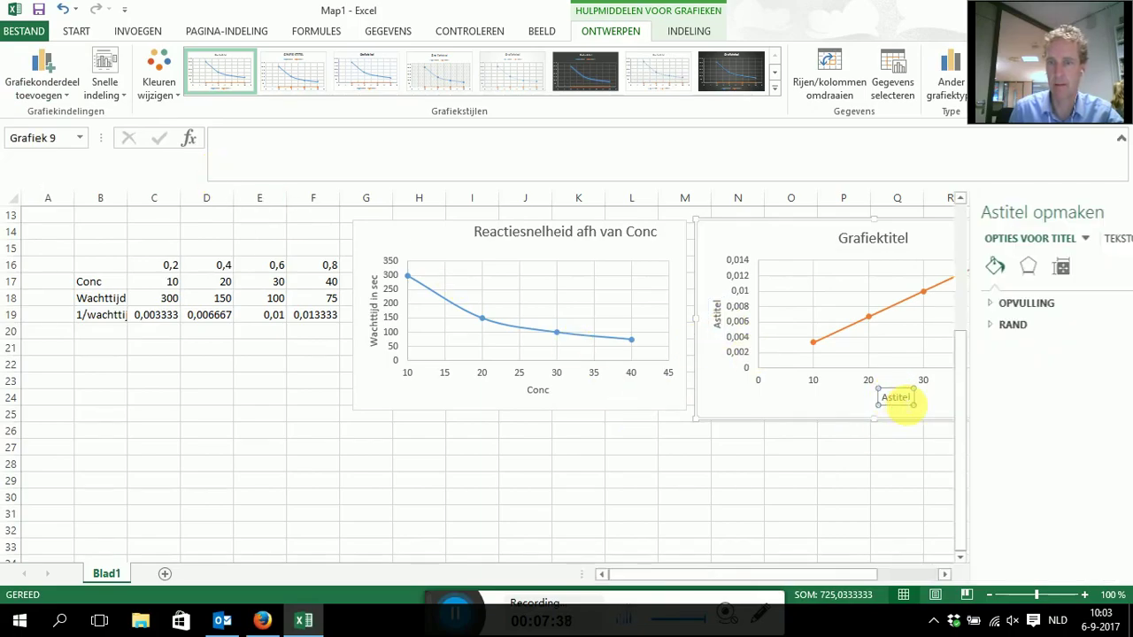
click(1118, 212)
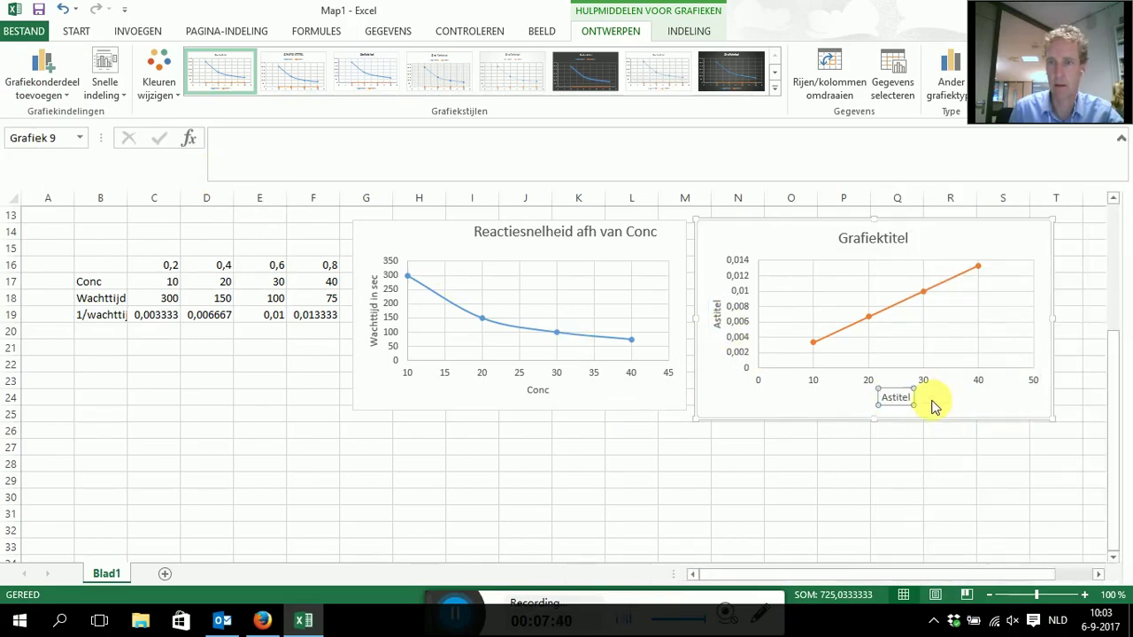
double_click(897, 398)
text(Conc)
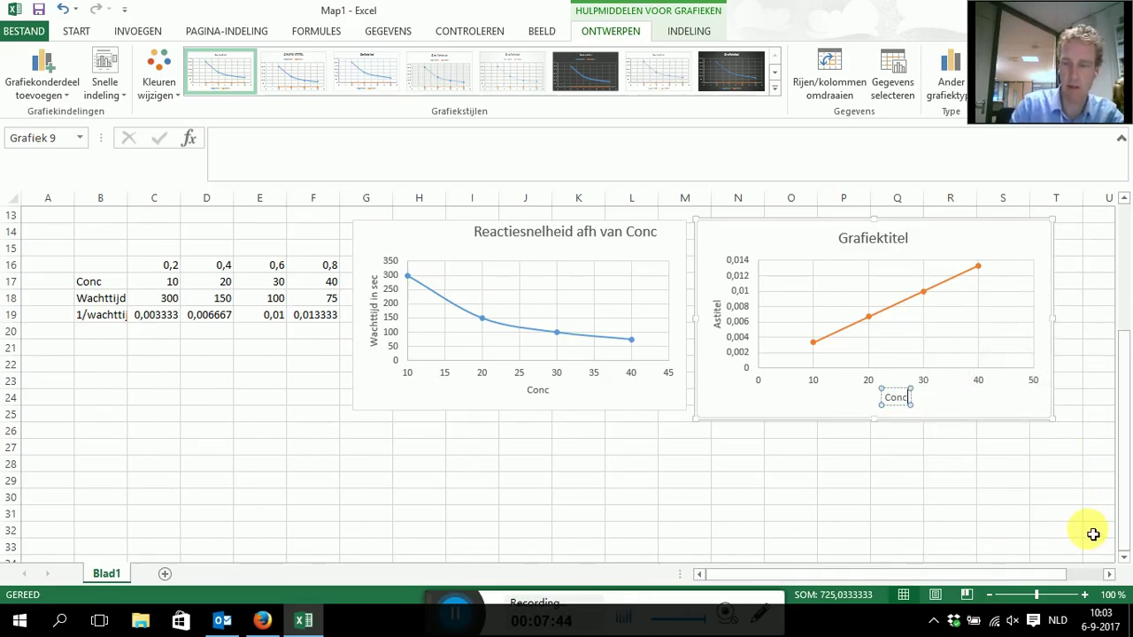
click(717, 325)
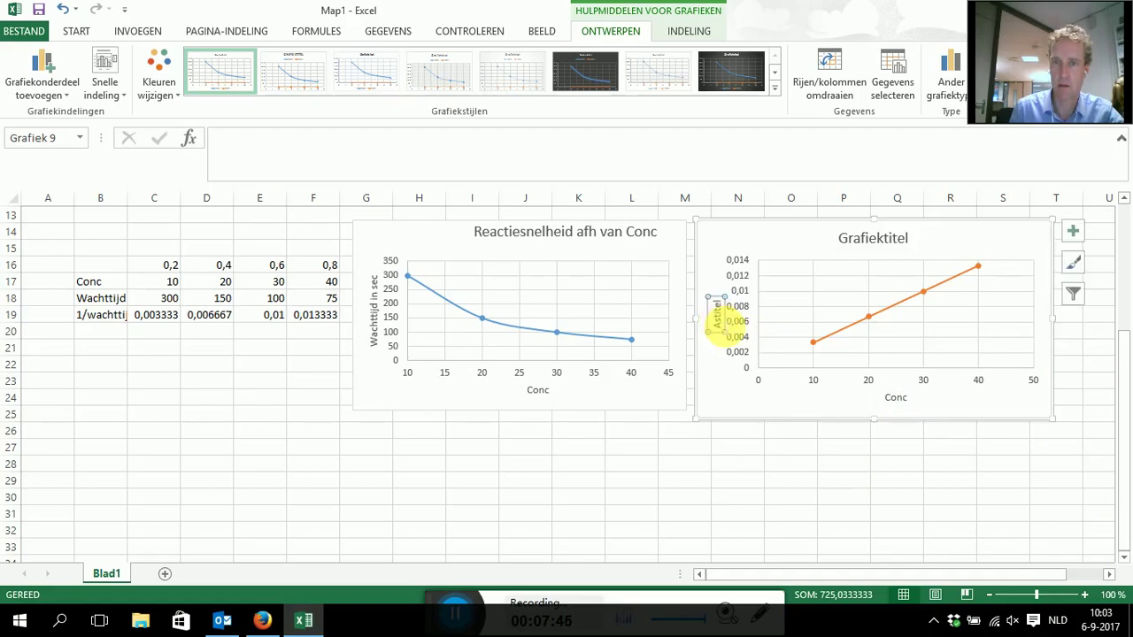
double_click(716, 322)
text(1/wachttijd)
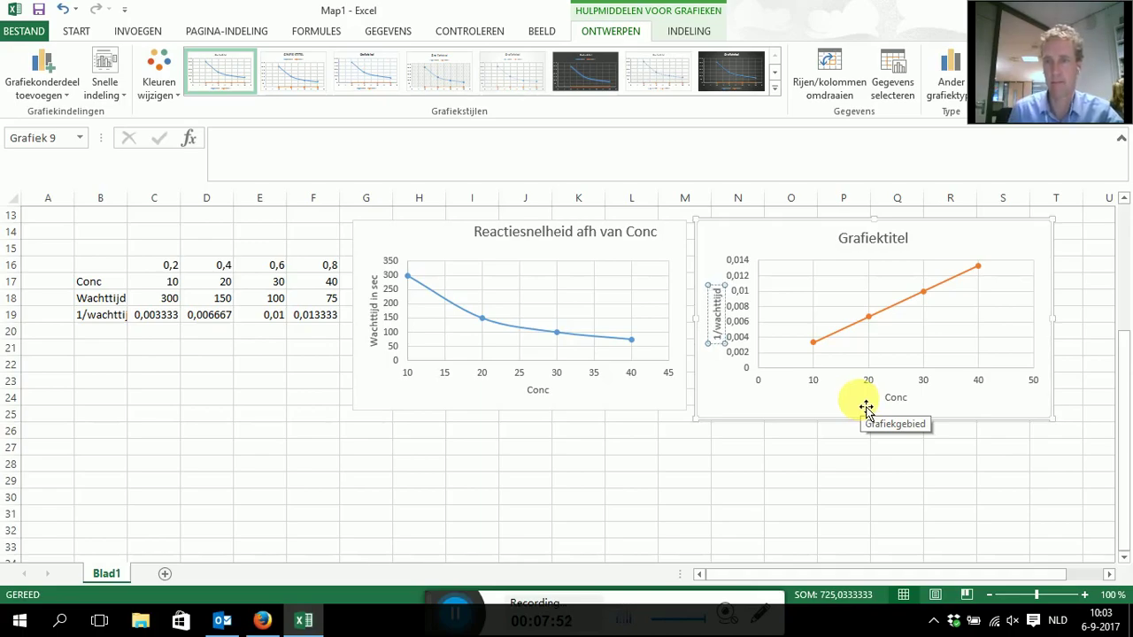
click(831, 398)
double_click(897, 250)
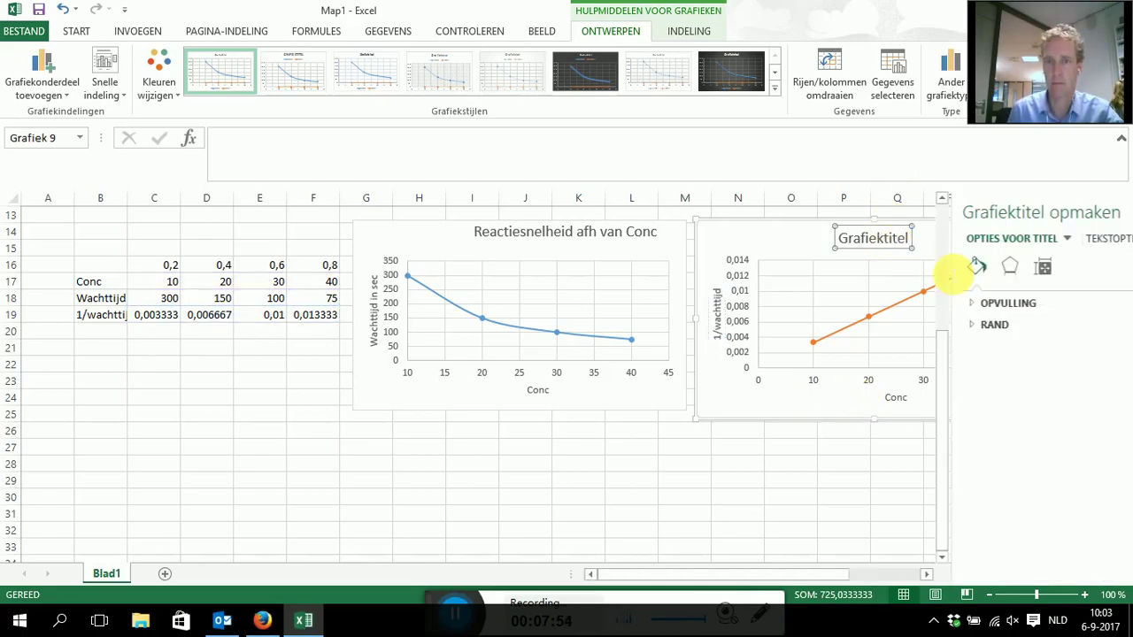
click(1117, 210)
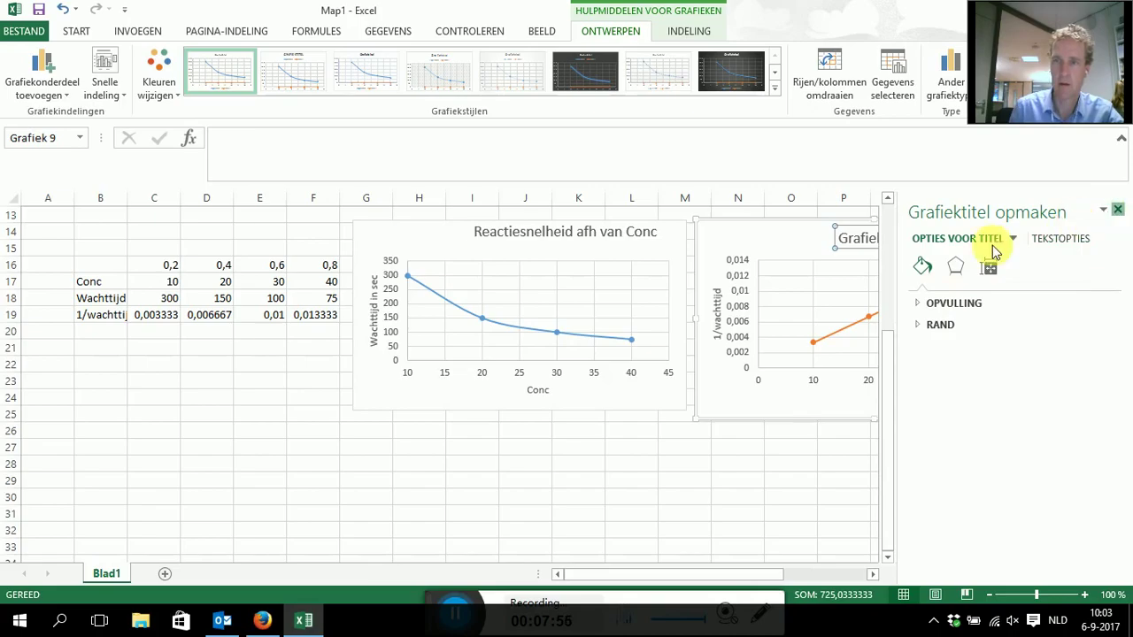
Step: Replace the Grafiektitel placeholder with the title '1/wachttijd tegen conc'
double_click(880, 237)
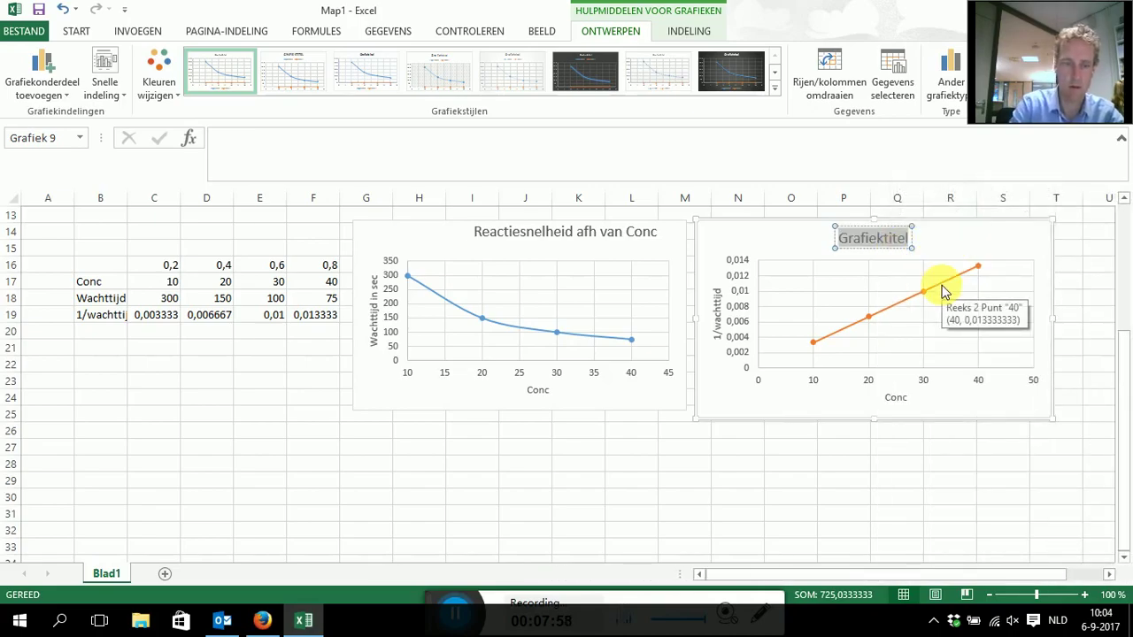
text(Reac)
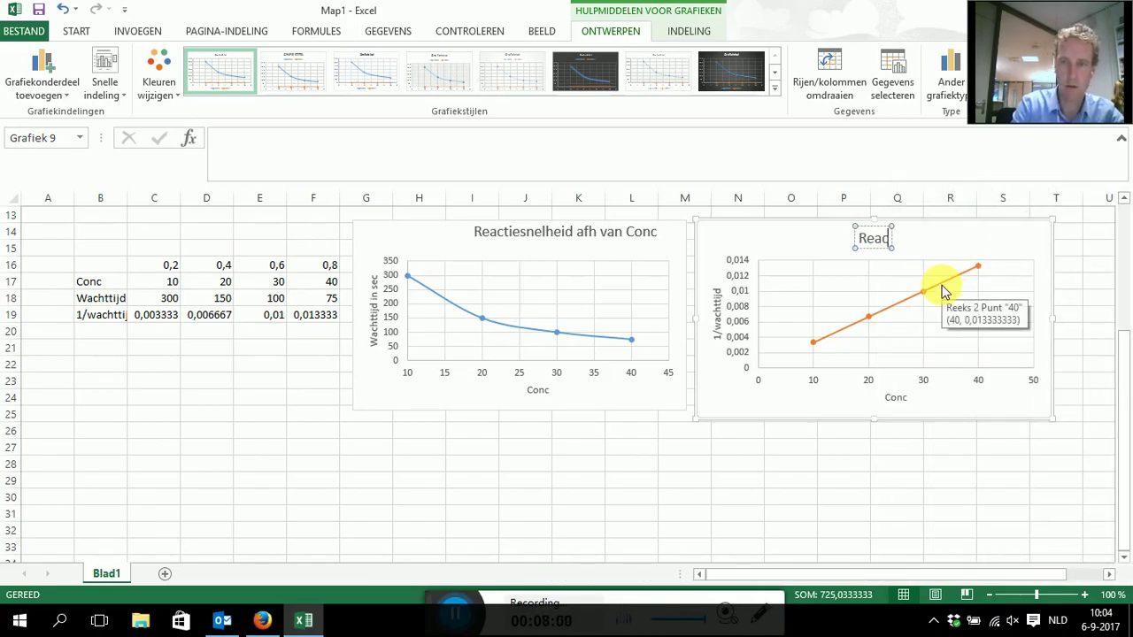
text(tiesnel)
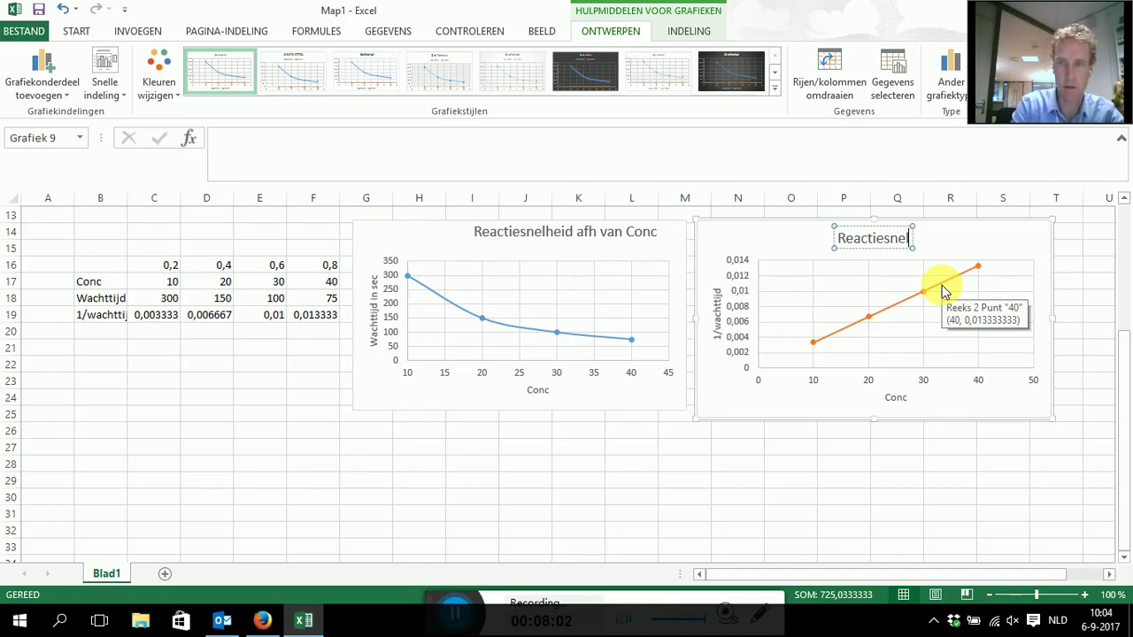
text(heid)
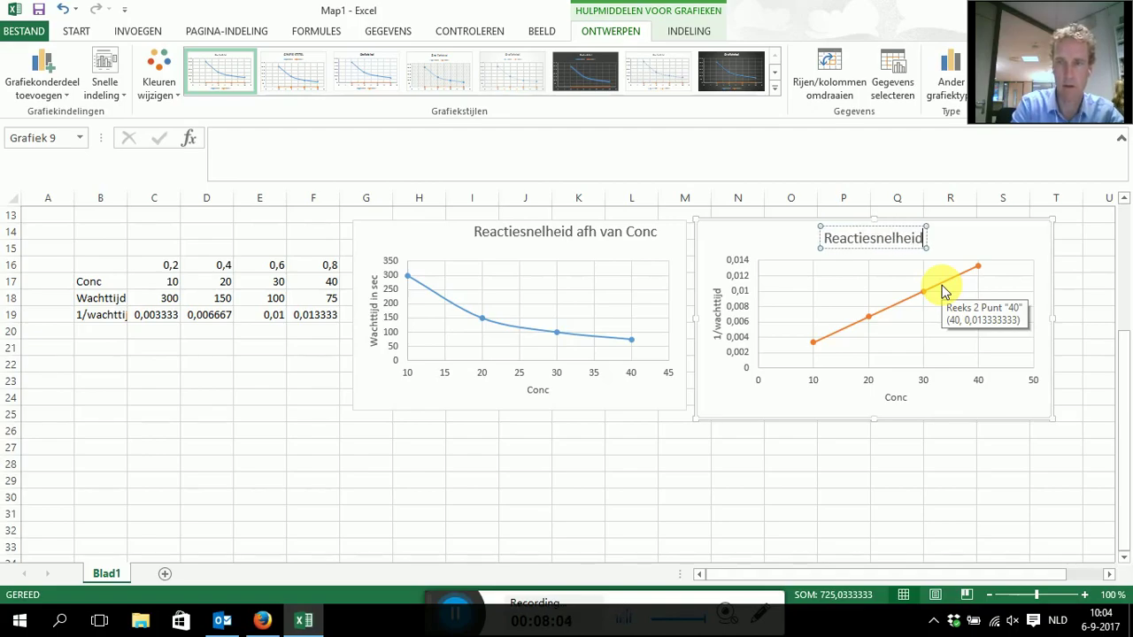
key(BackSpace)
key(BackSpace)
key(BackSpace)
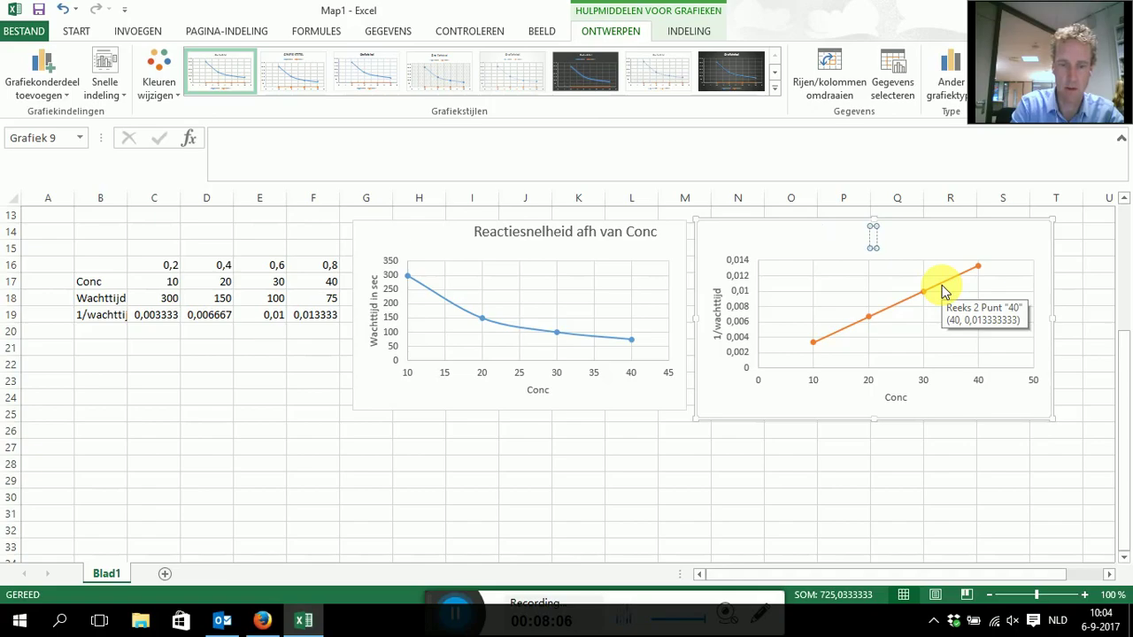
text(1/wachtt)
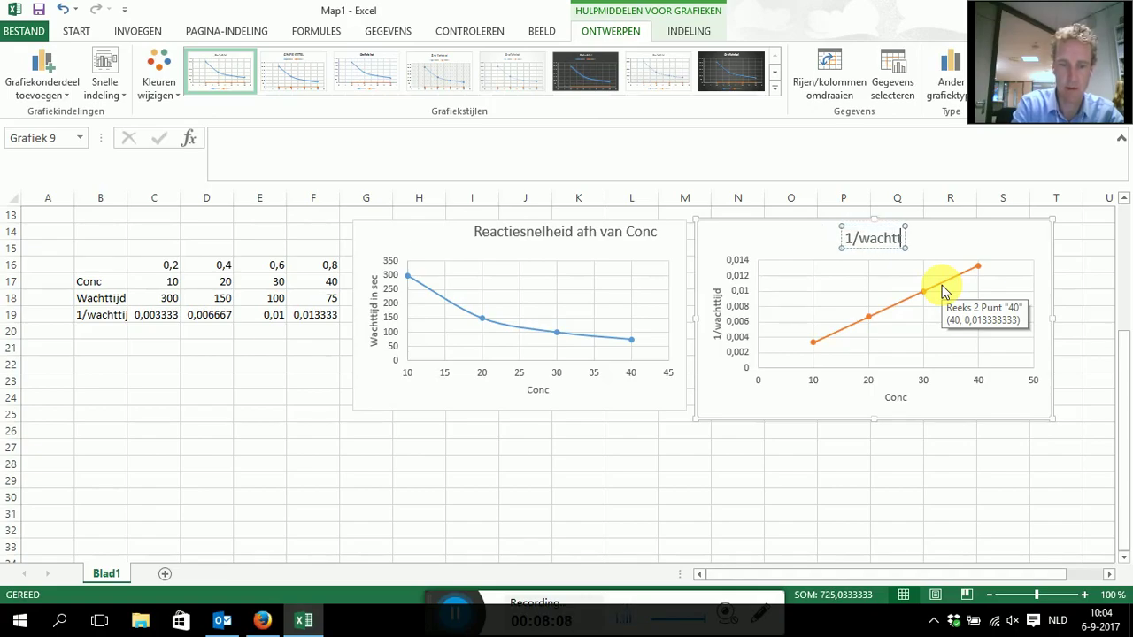
text(ijd tegen c)
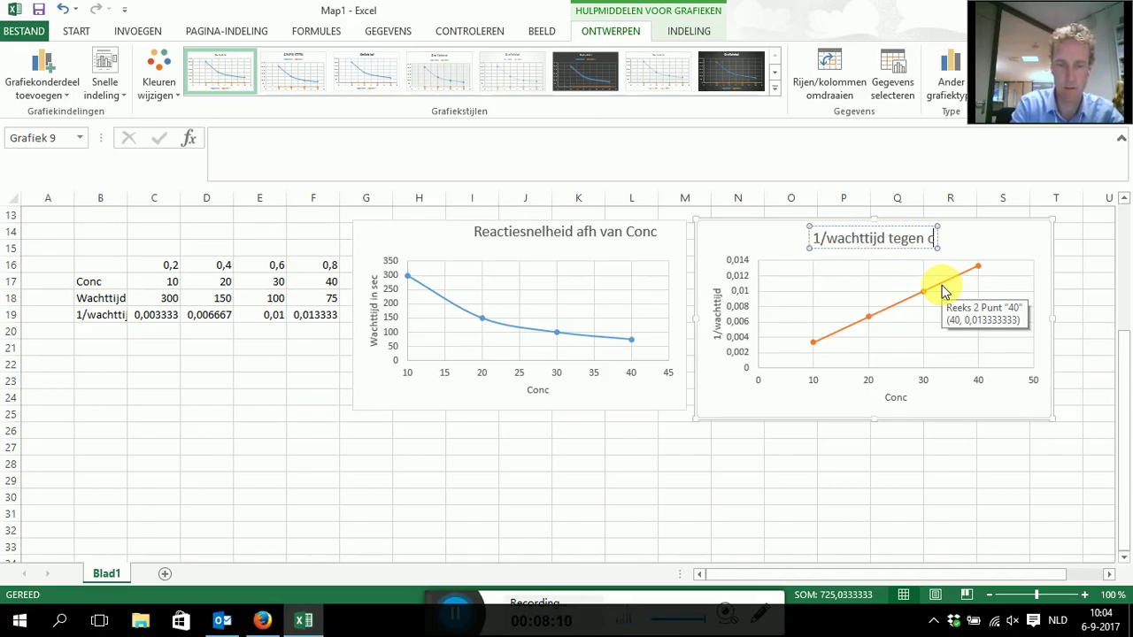
text(onc)
click(1046, 306)
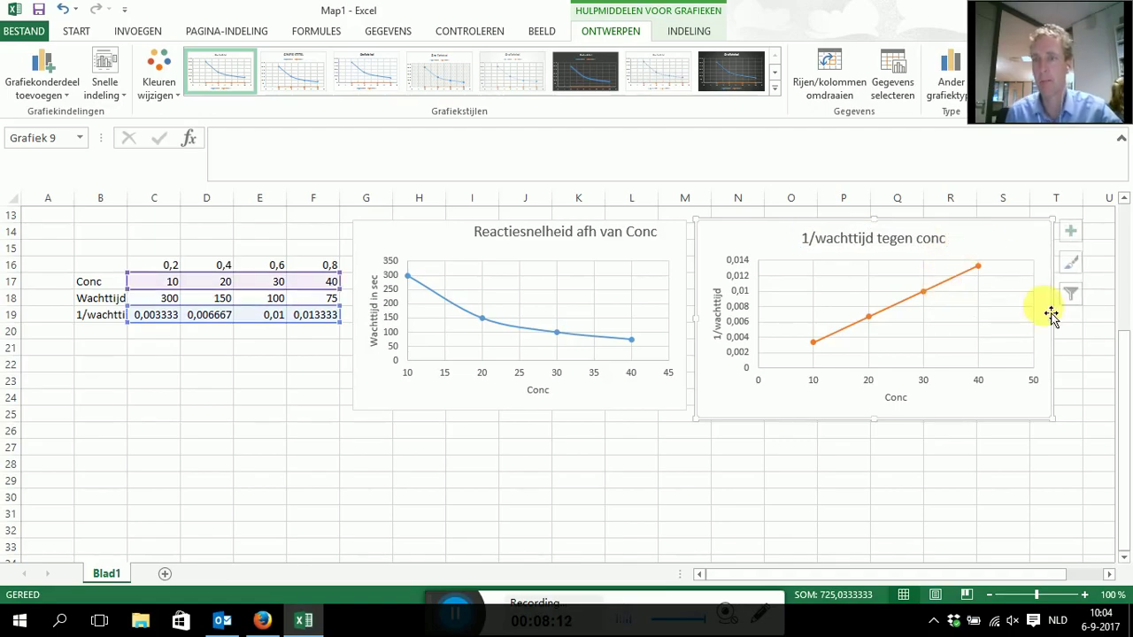
Step: Shrink both Conc charts and nudge the Reactiesnelheid chart right so they sit side by side
scroll(1042, 456, up, 3)
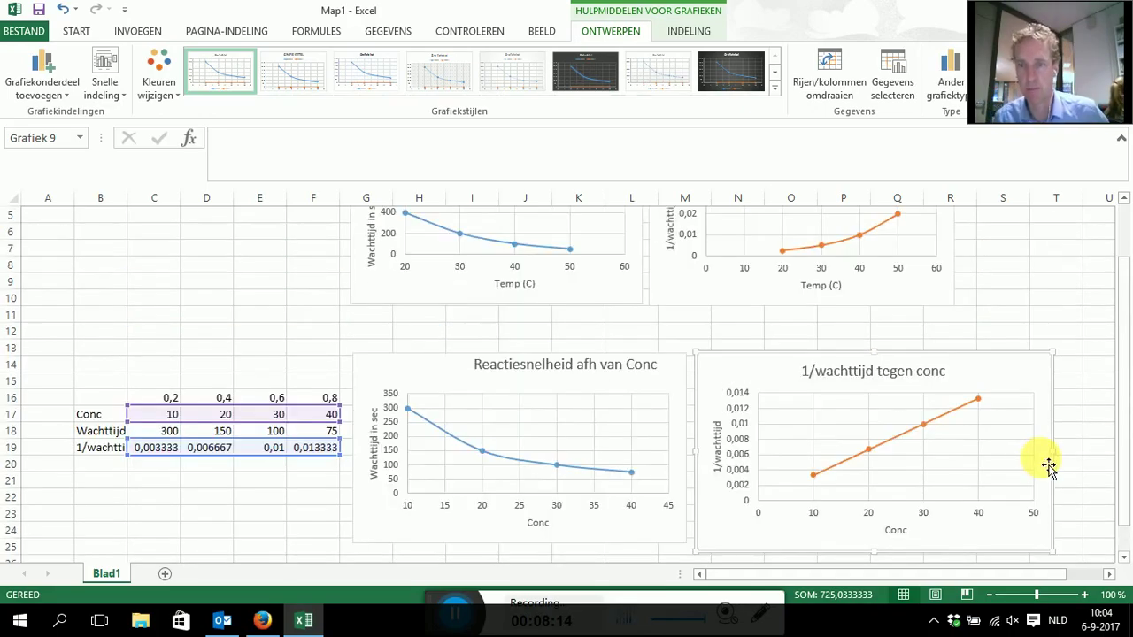
scroll(1048, 462, up, 1)
scroll(1069, 434, down, 1)
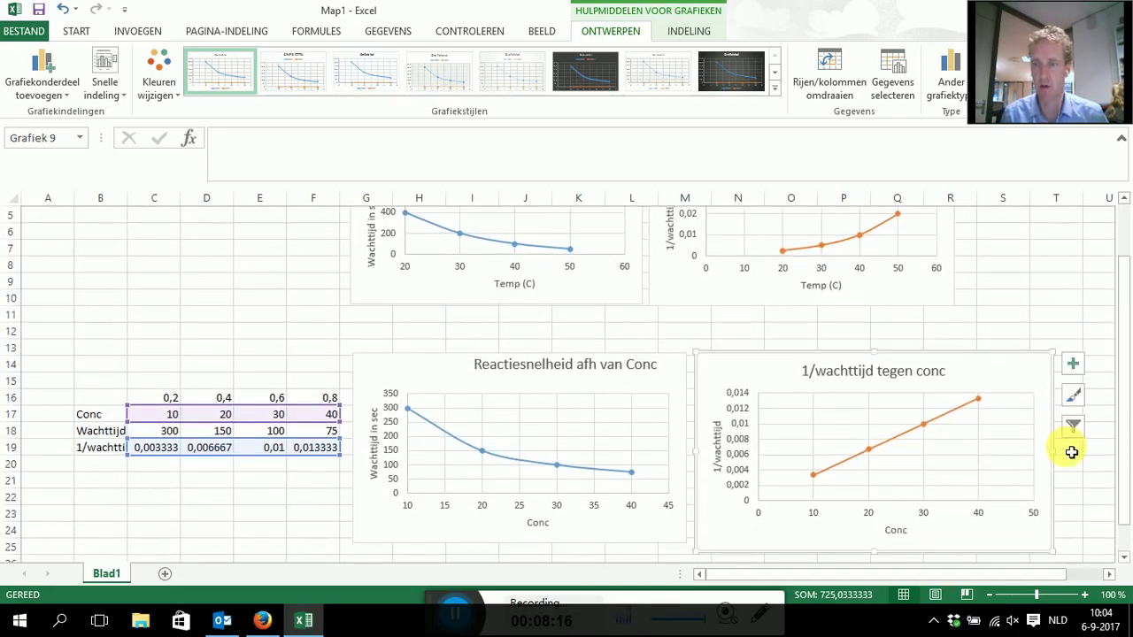
drag(1049, 549, 1000, 510)
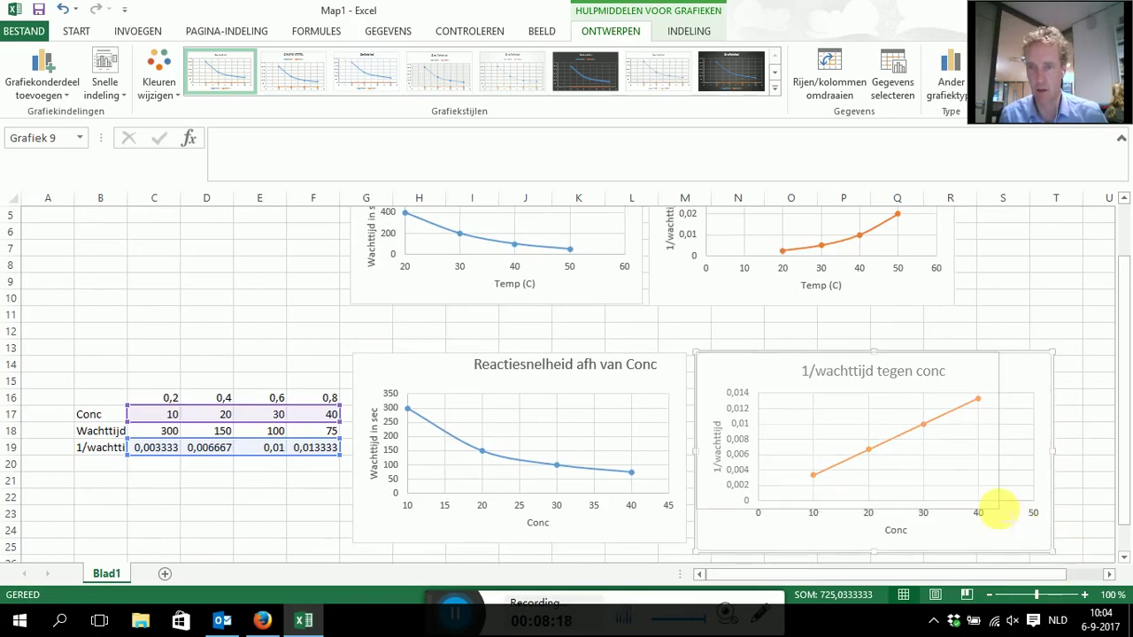
click(677, 542)
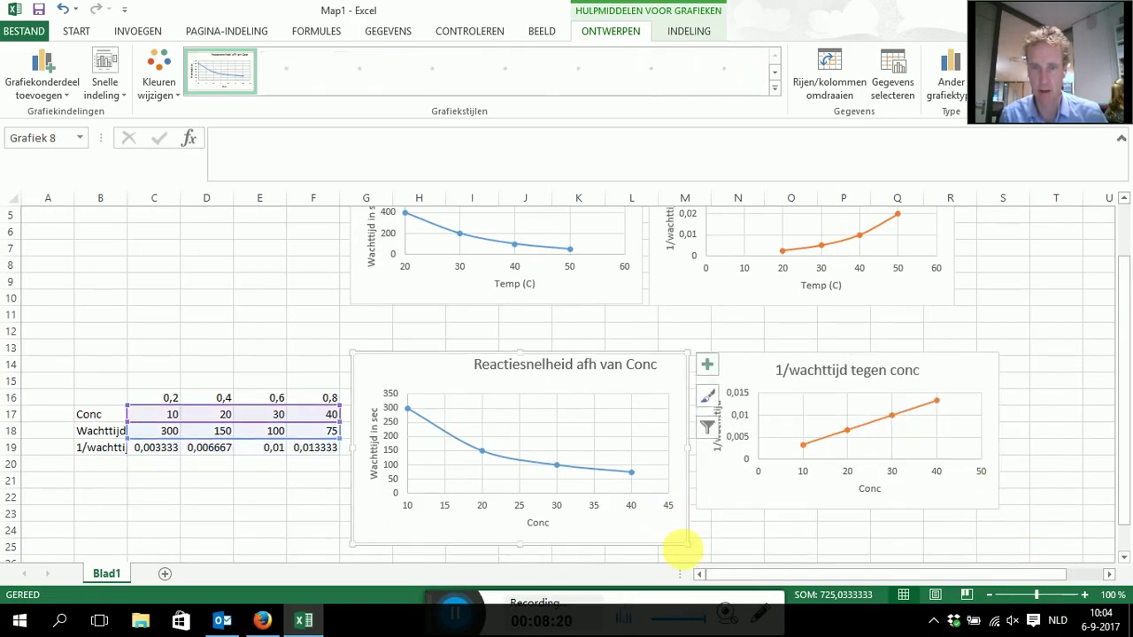
drag(686, 543, 653, 515)
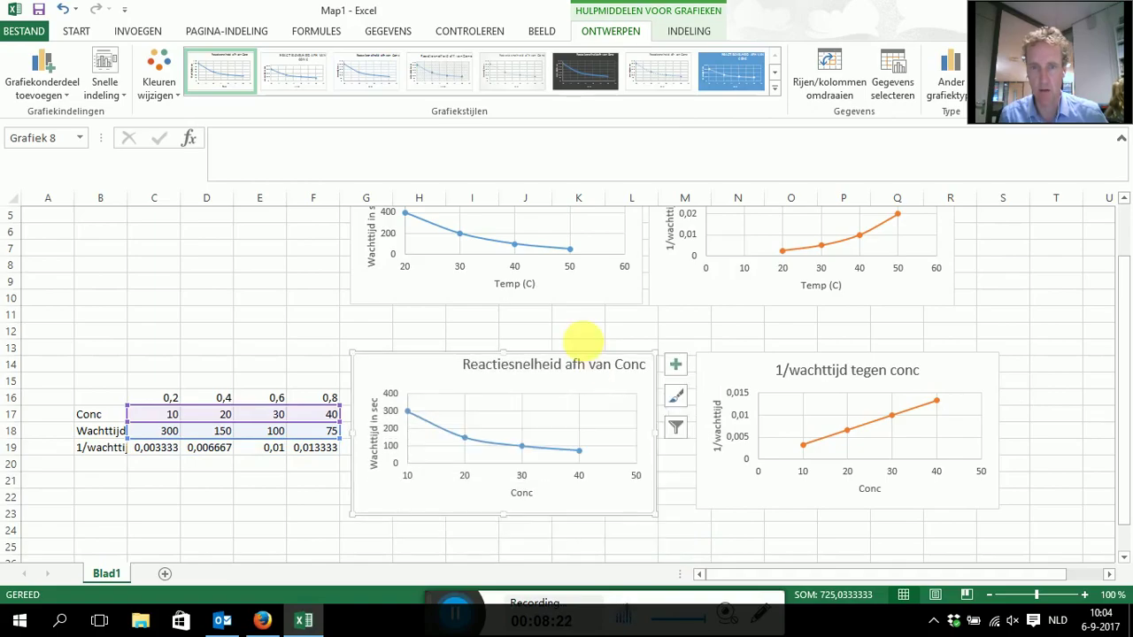
drag(460, 370, 493, 375)
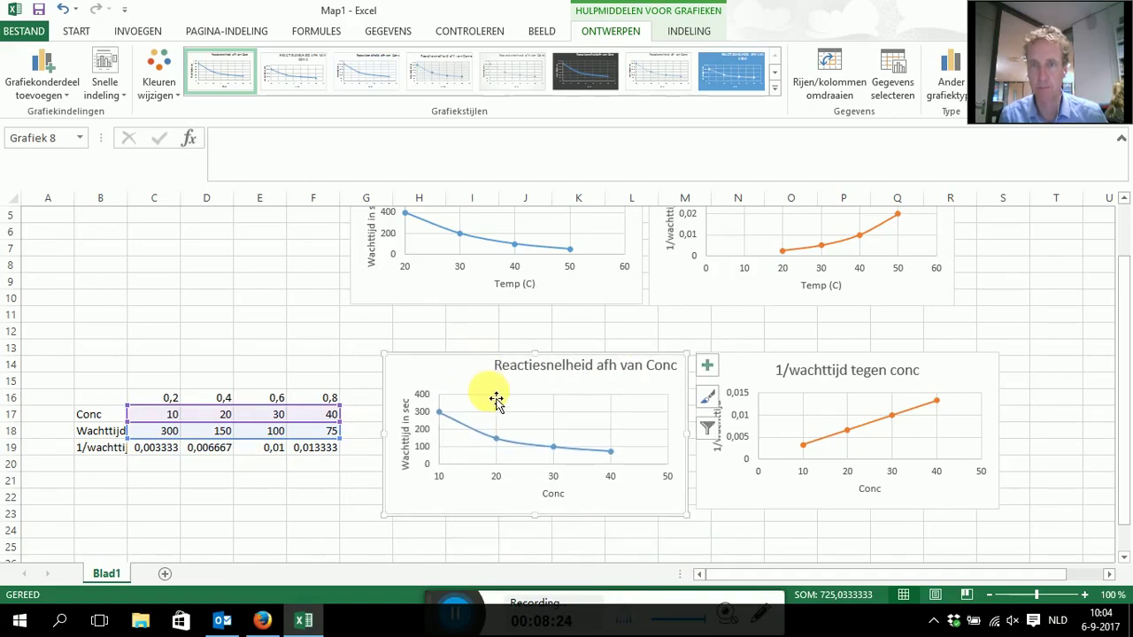
Step: Save the workbook to the Desktop as markkoren.xlsx
click(24, 31)
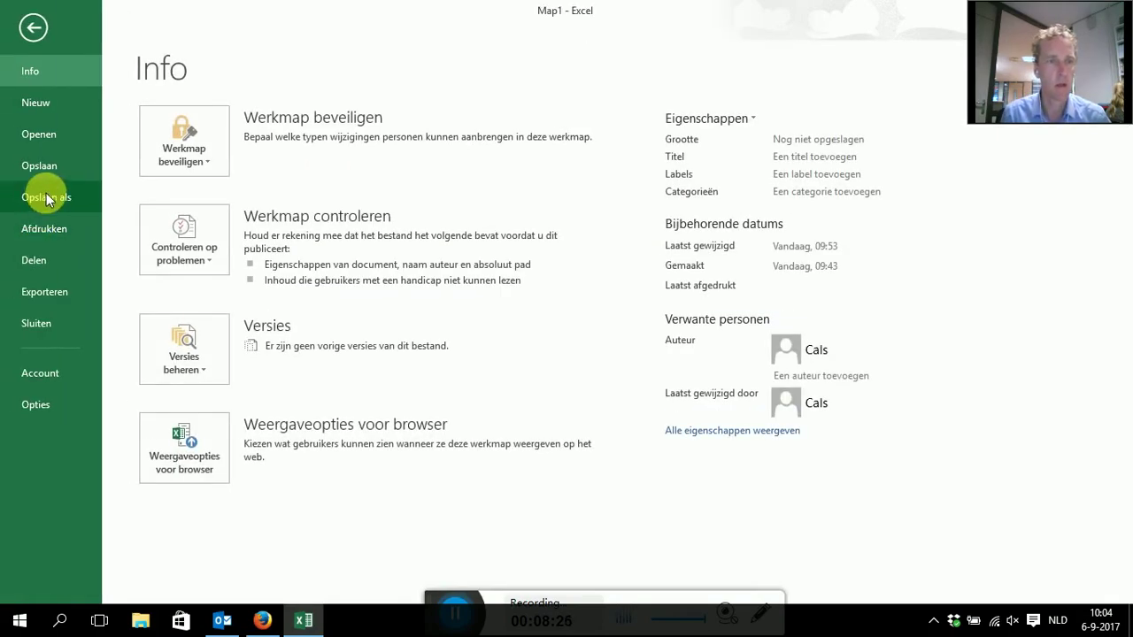
click(46, 195)
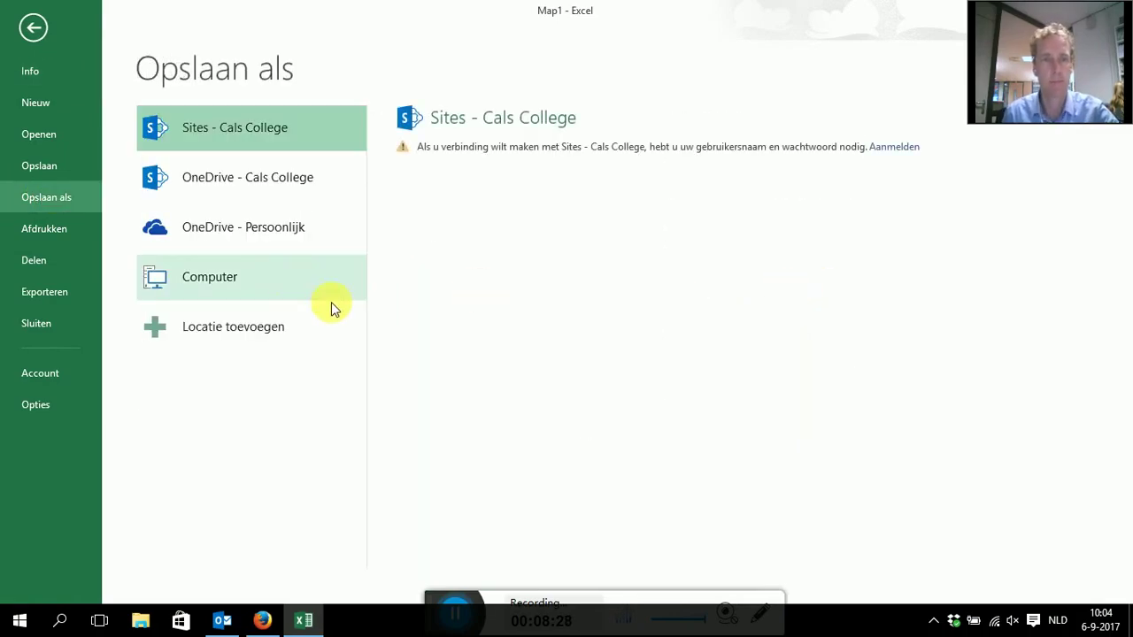
click(217, 277)
click(432, 198)
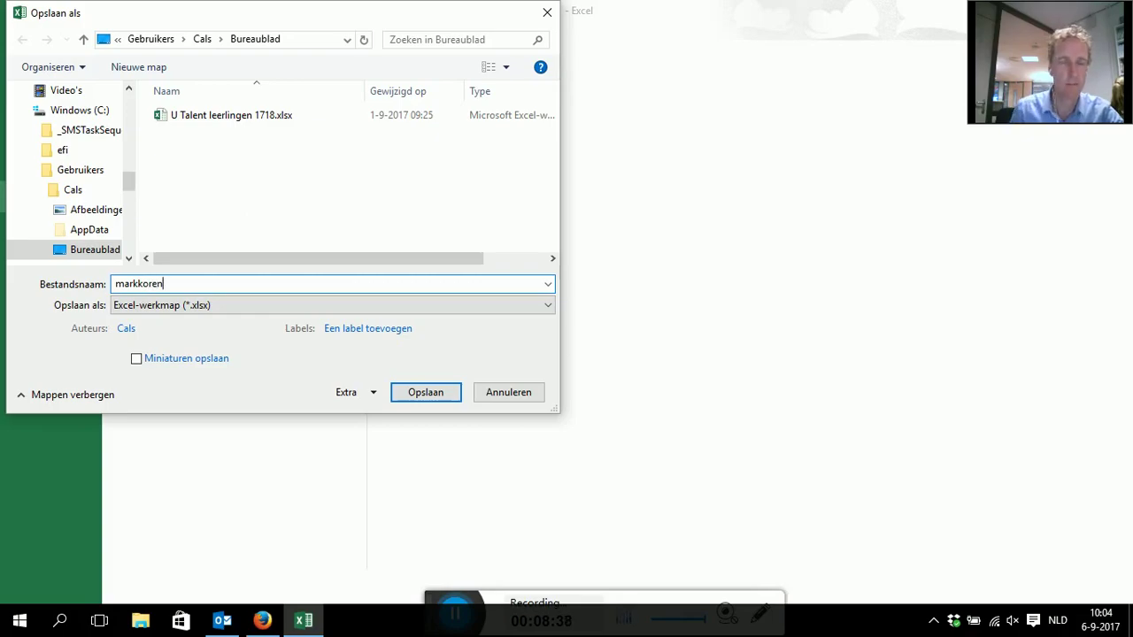
click(432, 406)
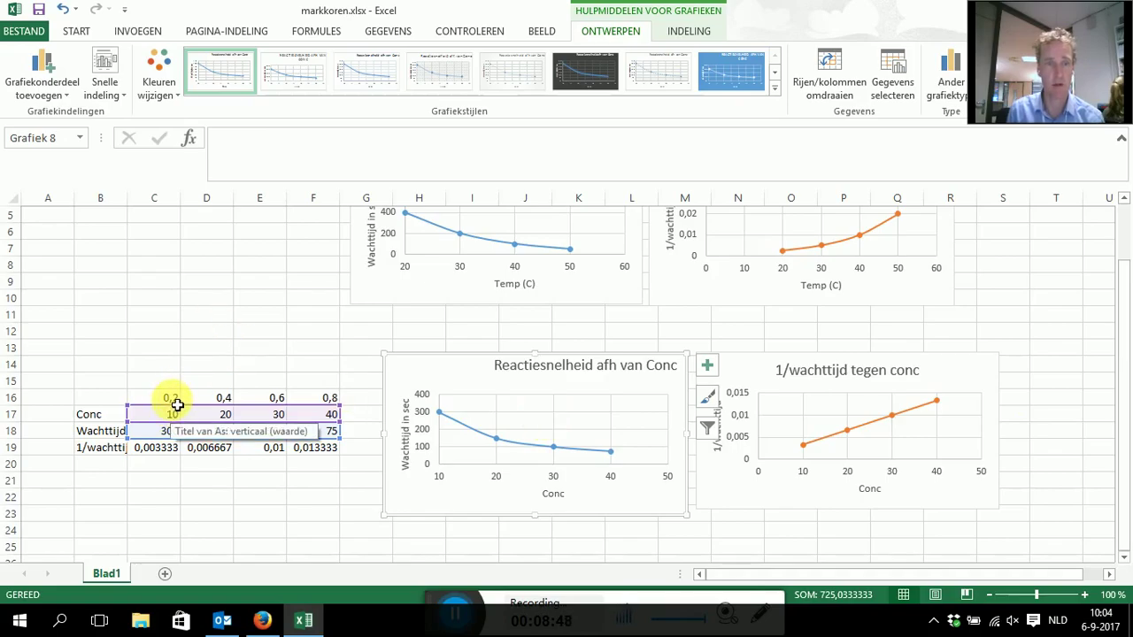
Step: Move the 0,2–0,8 values onto the Conc row, confirming the replacement, then select C17:F18
mouse_move(177, 403)
mouse_down()
mouse_move(328, 399)
mouse_move(315, 422)
mouse_up()
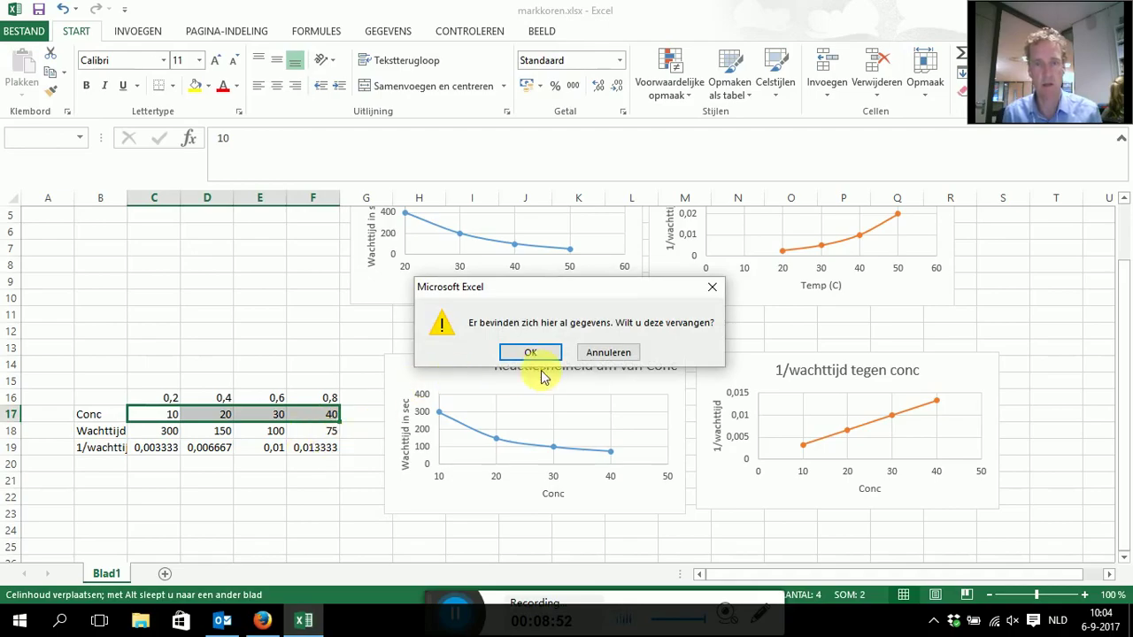
click(536, 357)
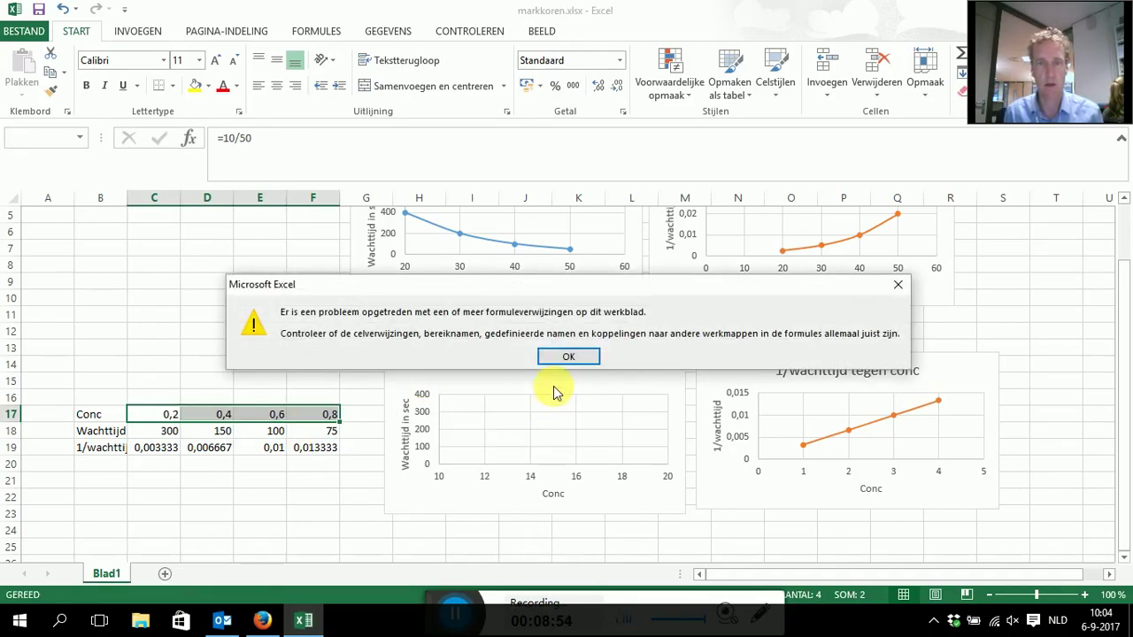
click(566, 356)
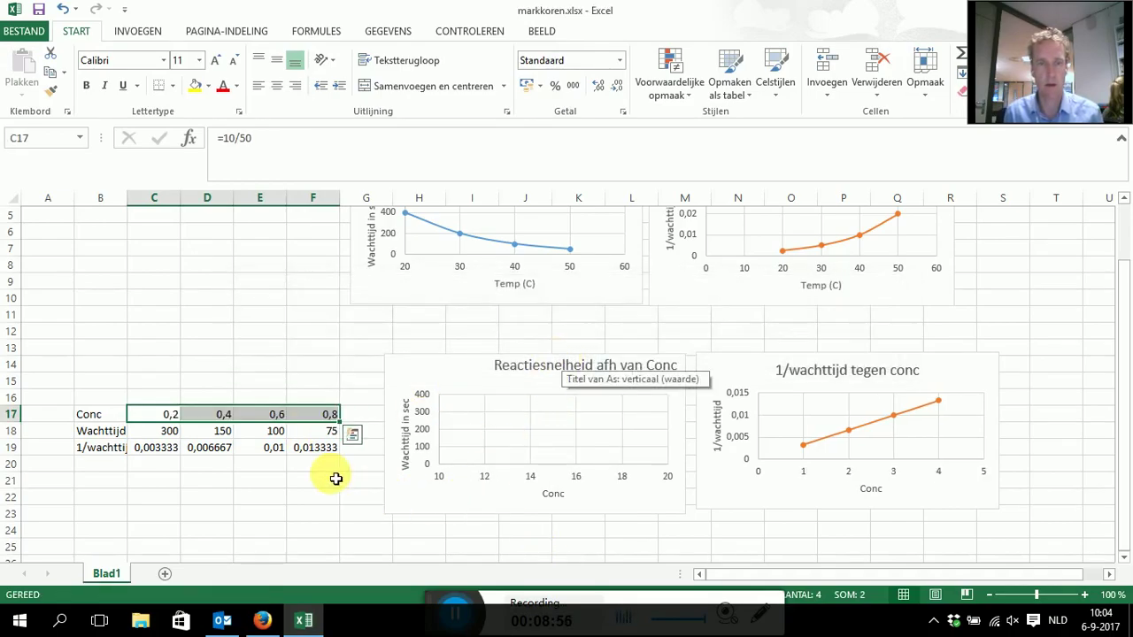
click(212, 346)
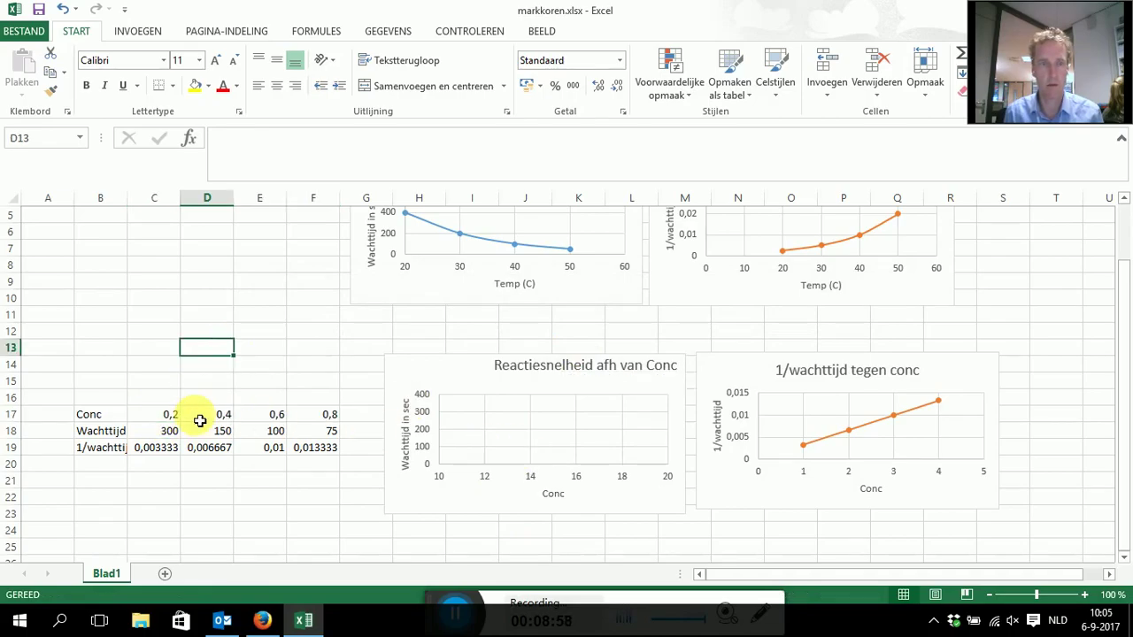
mouse_move(180, 421)
mouse_down()
mouse_move(347, 435)
mouse_move(318, 433)
mouse_up()
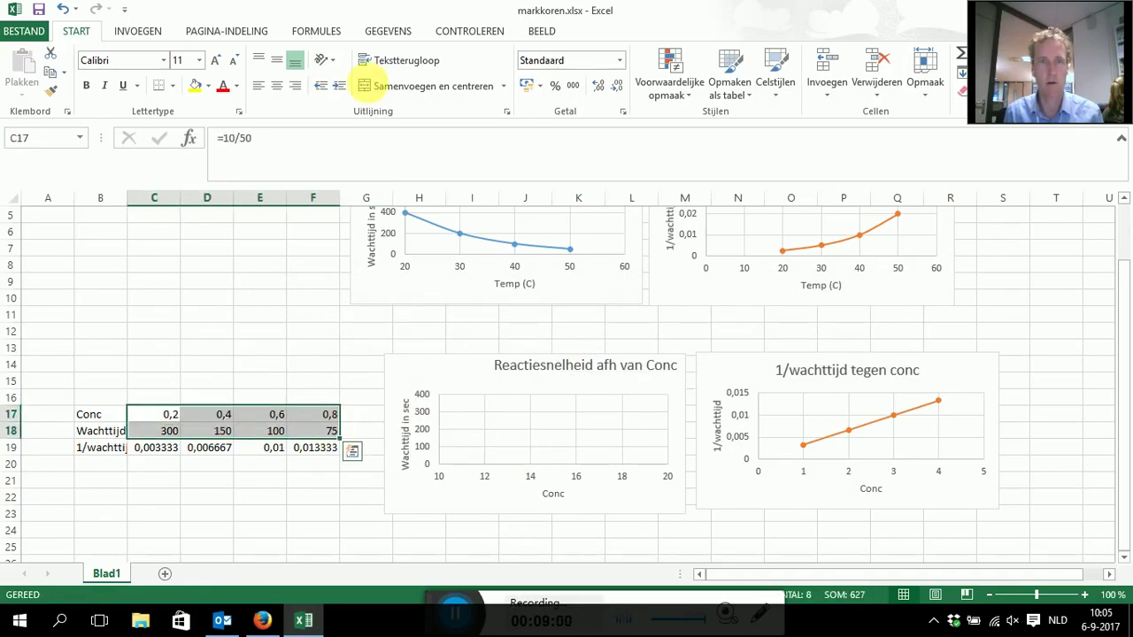
Step: Insert a smoothed scatter chart of Wachttijd against Conc 0,2–0,8 and move it down-left
click(137, 31)
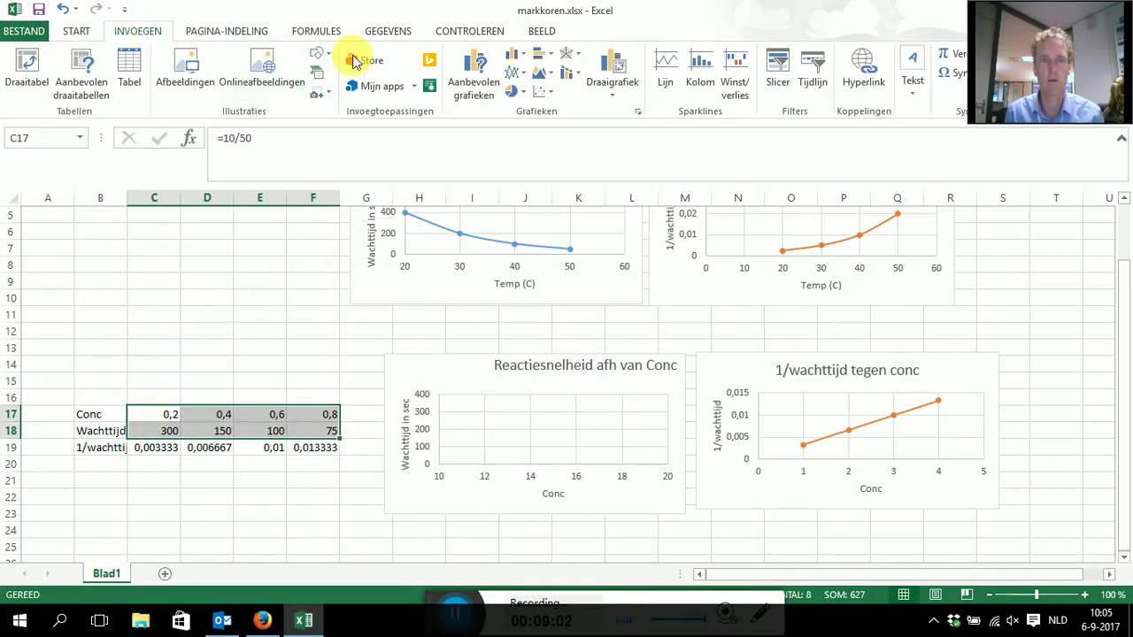
click(543, 91)
click(599, 144)
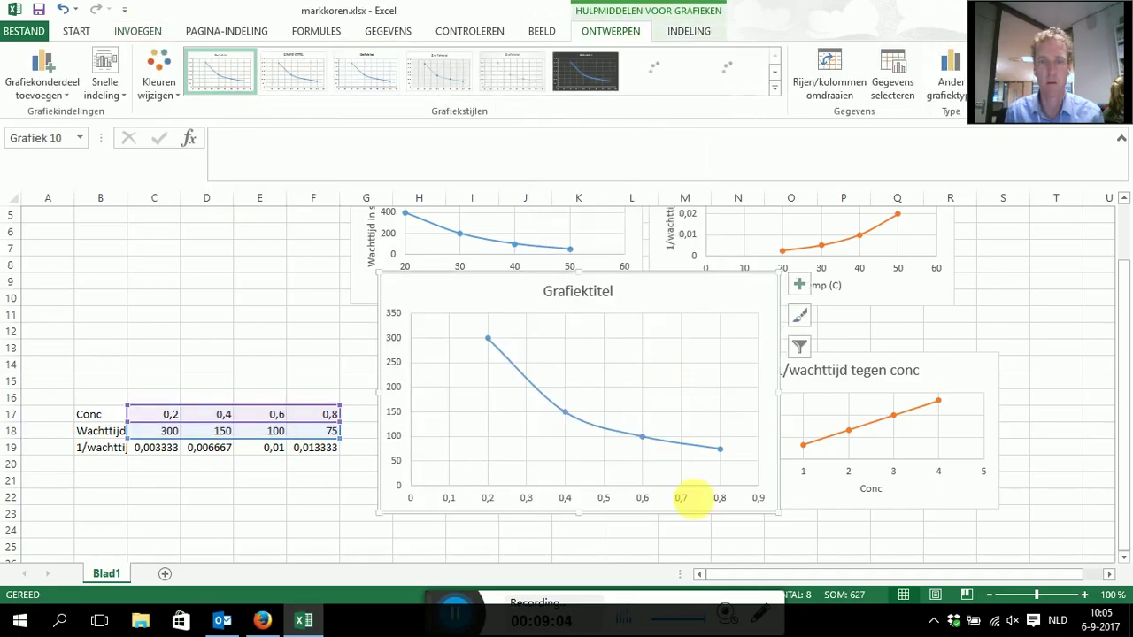
mouse_move(771, 273)
mouse_down()
mouse_move(686, 370)
mouse_move(783, 370)
mouse_move(673, 366)
mouse_up()
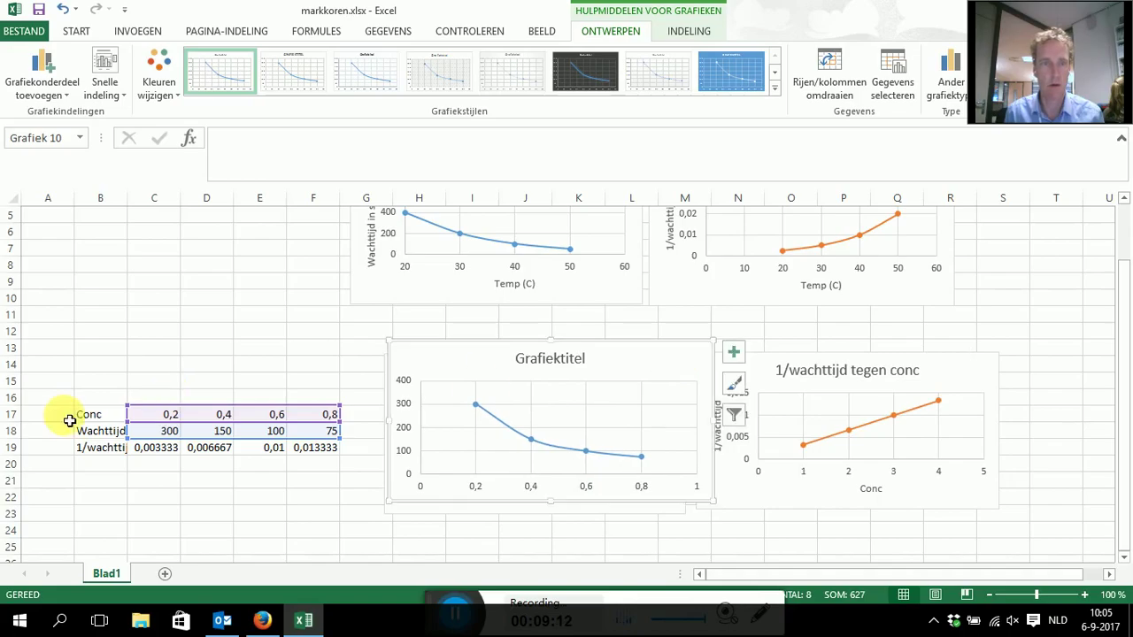